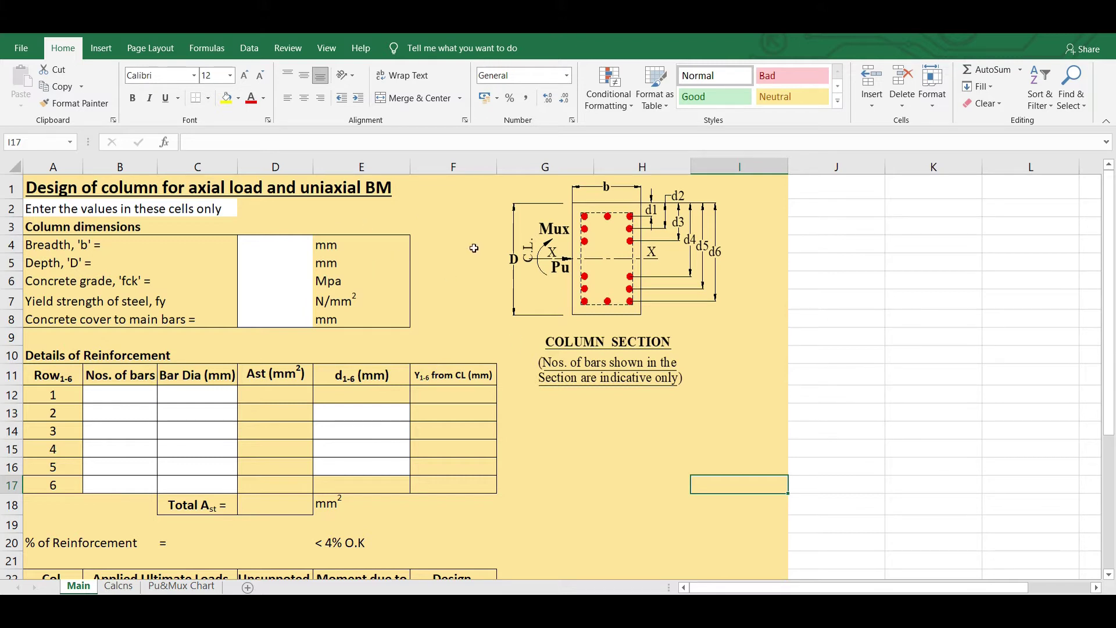
Step: Enter breadth 300, depth 500, fck 25, fy 415 and cover 40 mm into D4:D8
{"action": "left_click", "coordinate": [264, 244]}
{"action": "type", "text": "300"}
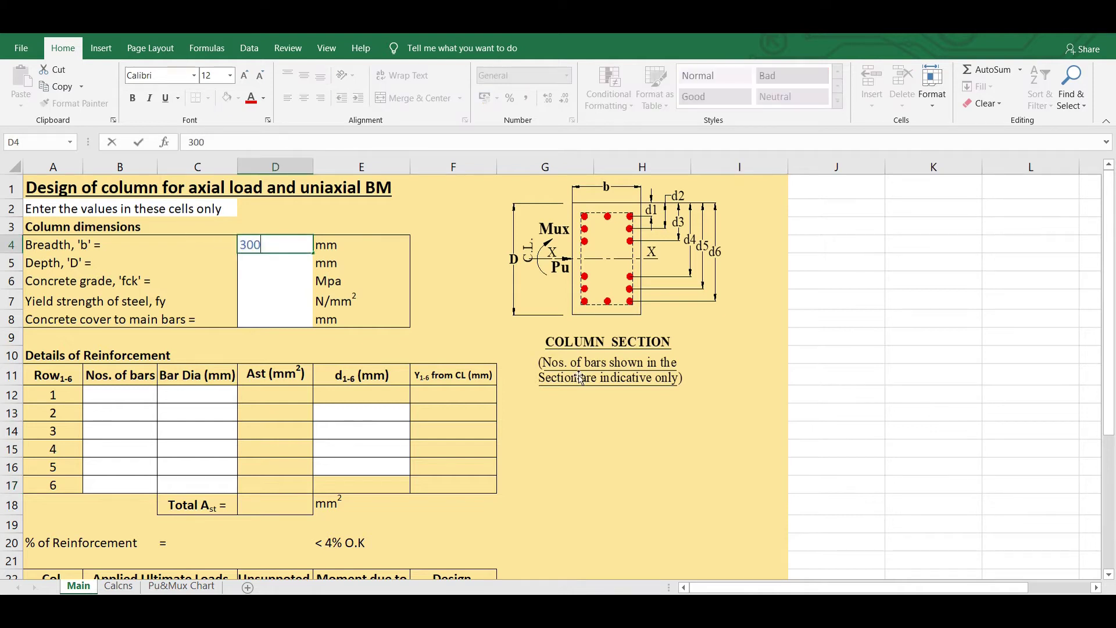
{"action": "key", "text": "Return"}
{"action": "type", "text": "50"}
{"action": "key", "text": "Return"}
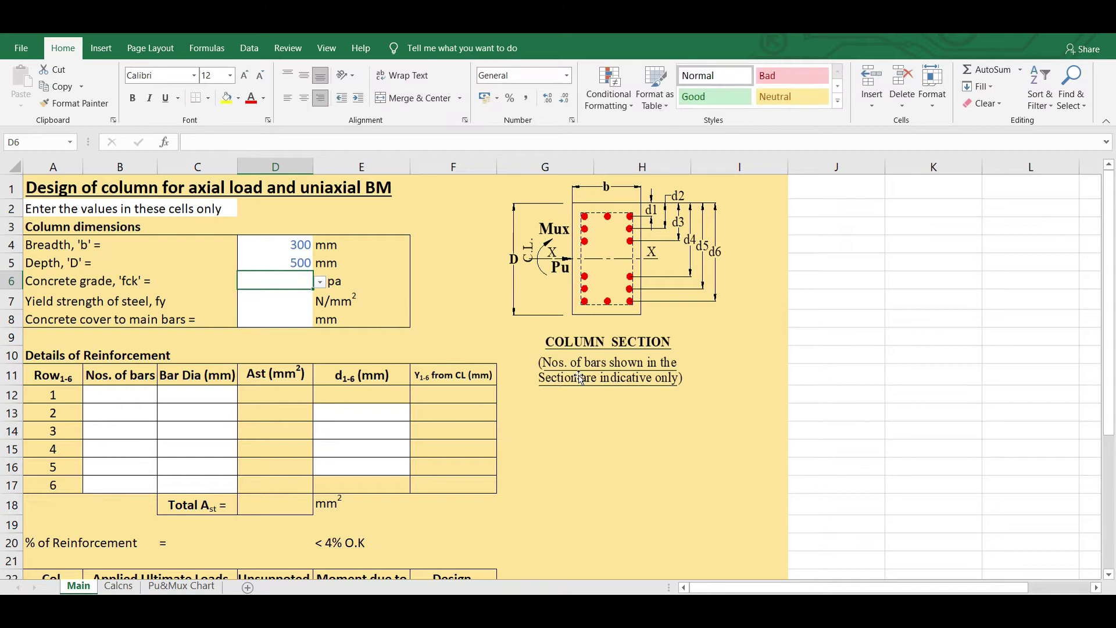
{"action": "type", "text": "25"}
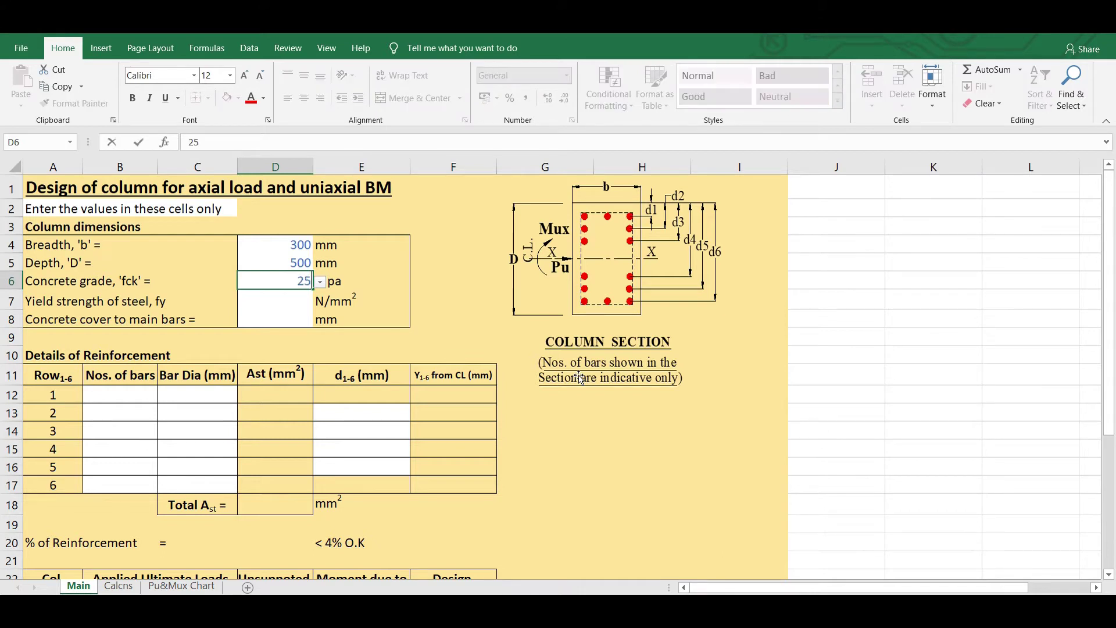
{"action": "key", "text": "Return"}
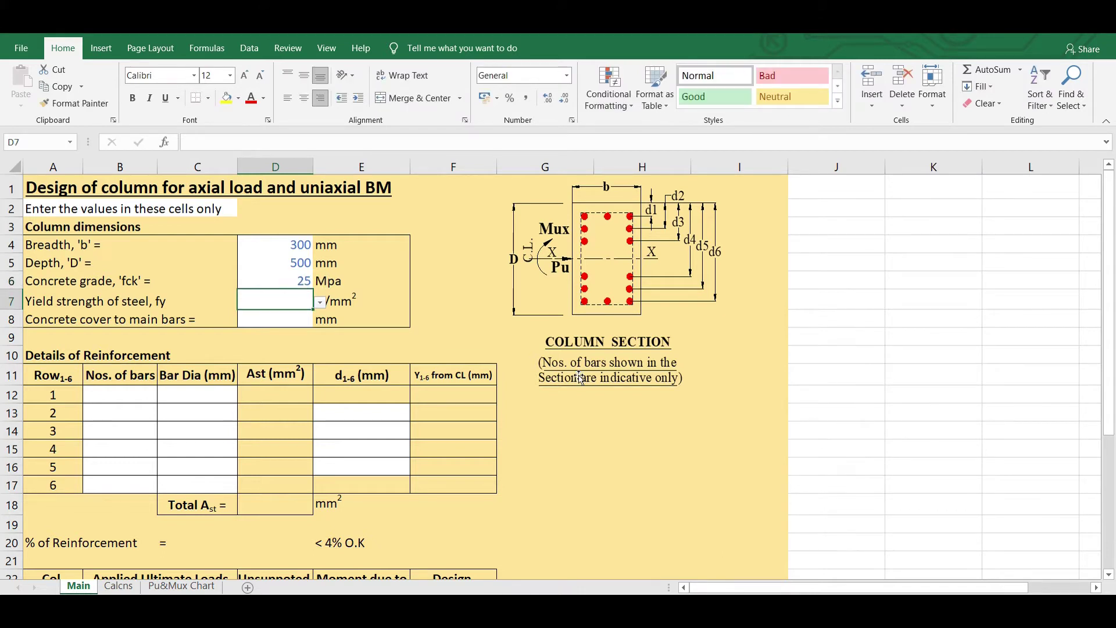
{"action": "type", "text": "415"}
{"action": "key", "text": "Return"}
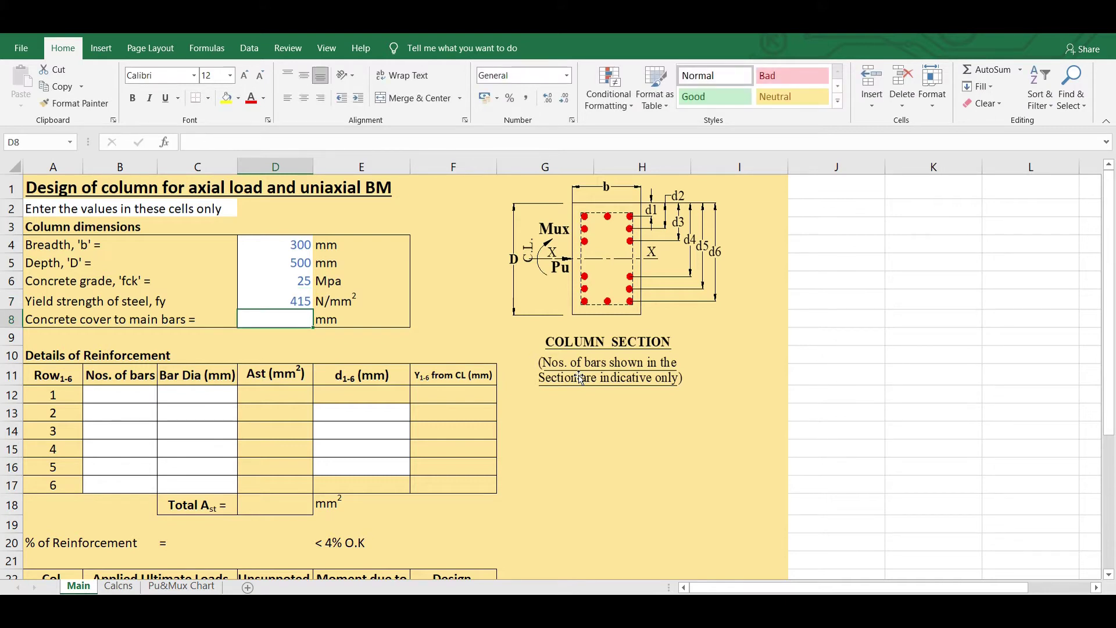
{"action": "type", "text": "40"}
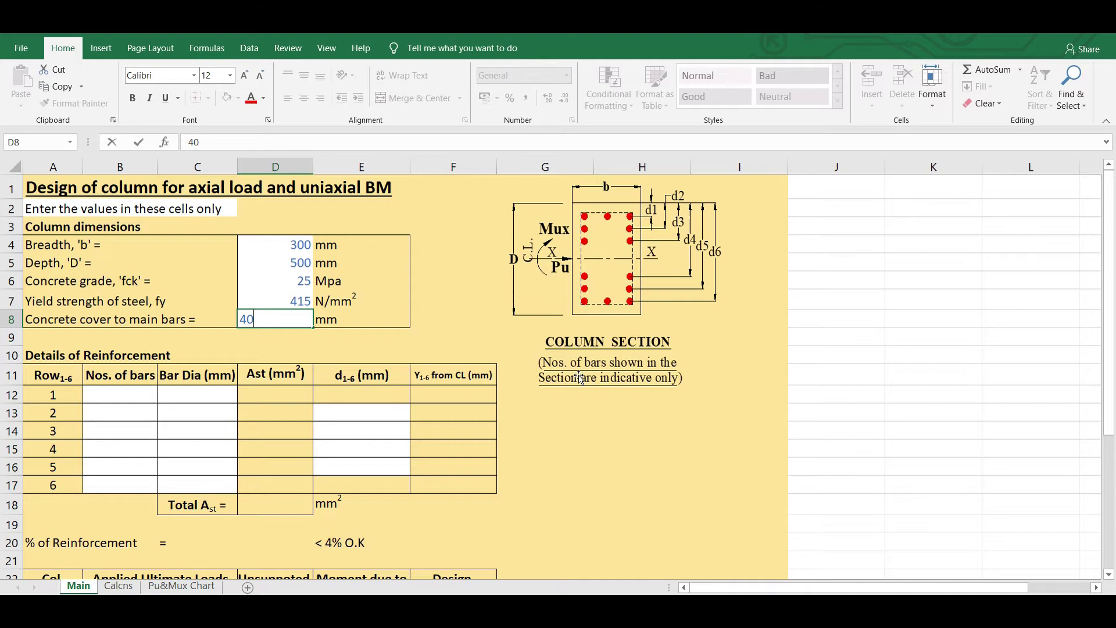
{"action": "key", "text": "Return"}
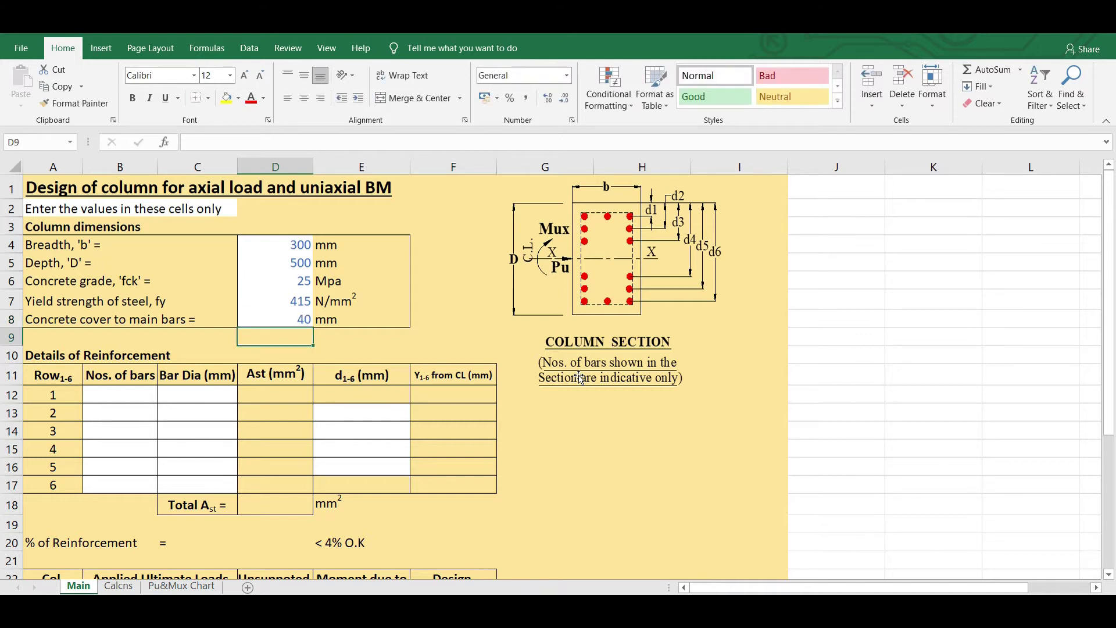
{"action": "left_click", "coordinate": [574, 413]}
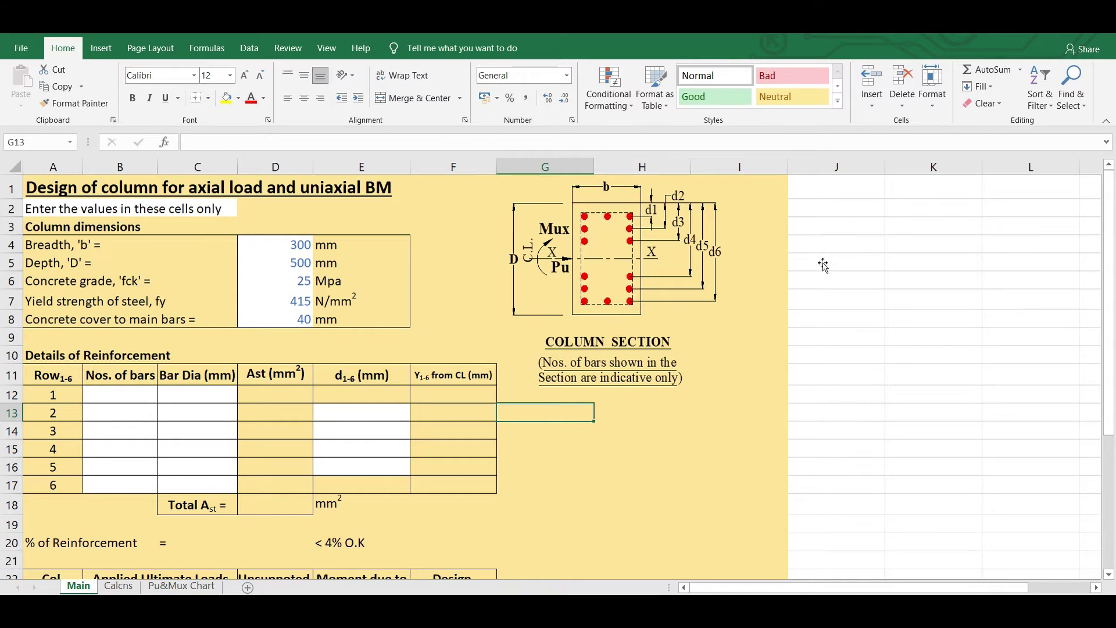
Step: Enter bar counts 3, 2, 0, 0, 2, 3 into B12:B17
{"action": "left_click", "coordinate": [134, 395]}
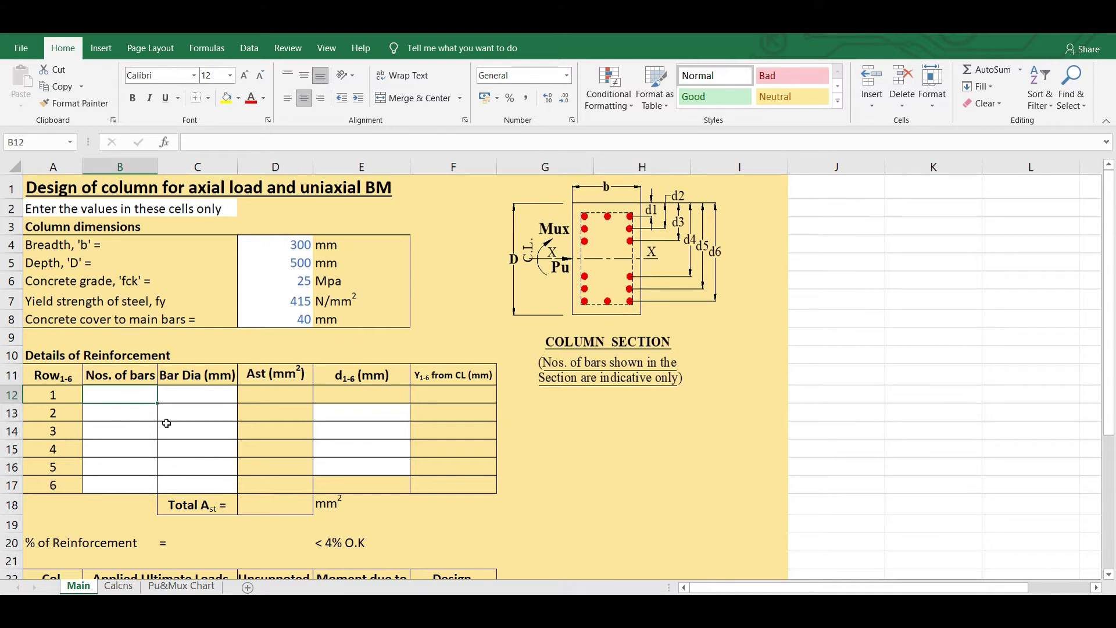
{"action": "type", "text": "3"}
{"action": "key", "text": "Return"}
{"action": "type", "text": "2"}
{"action": "key", "text": "Return"}
{"action": "type", "text": "0"}
{"action": "key", "text": "Return"}
{"action": "type", "text": "0"}
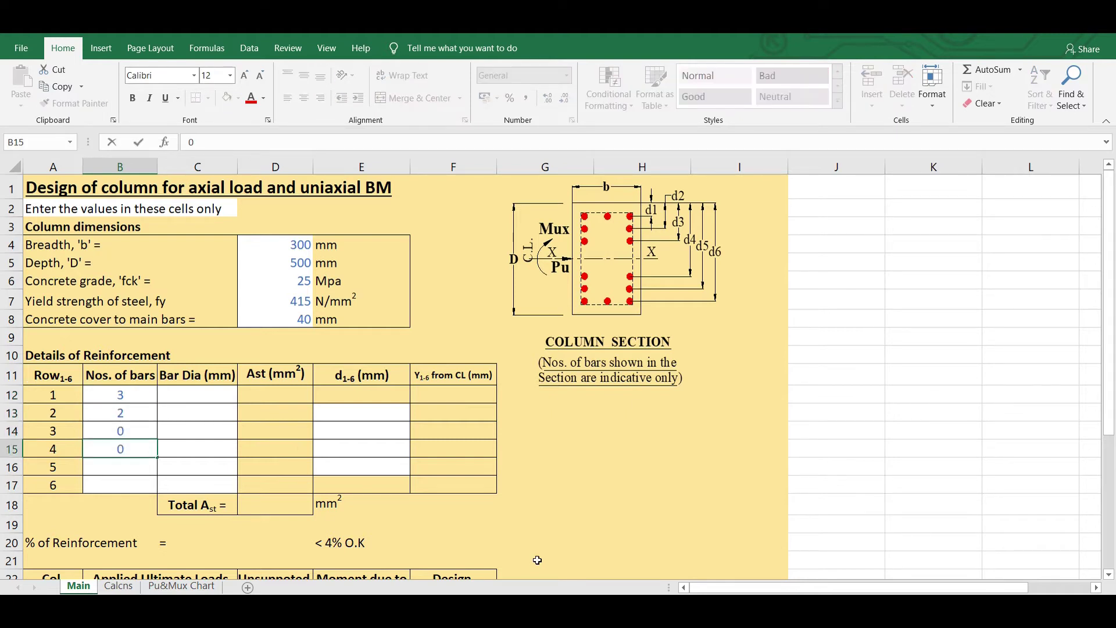
{"action": "key", "text": "Return"}
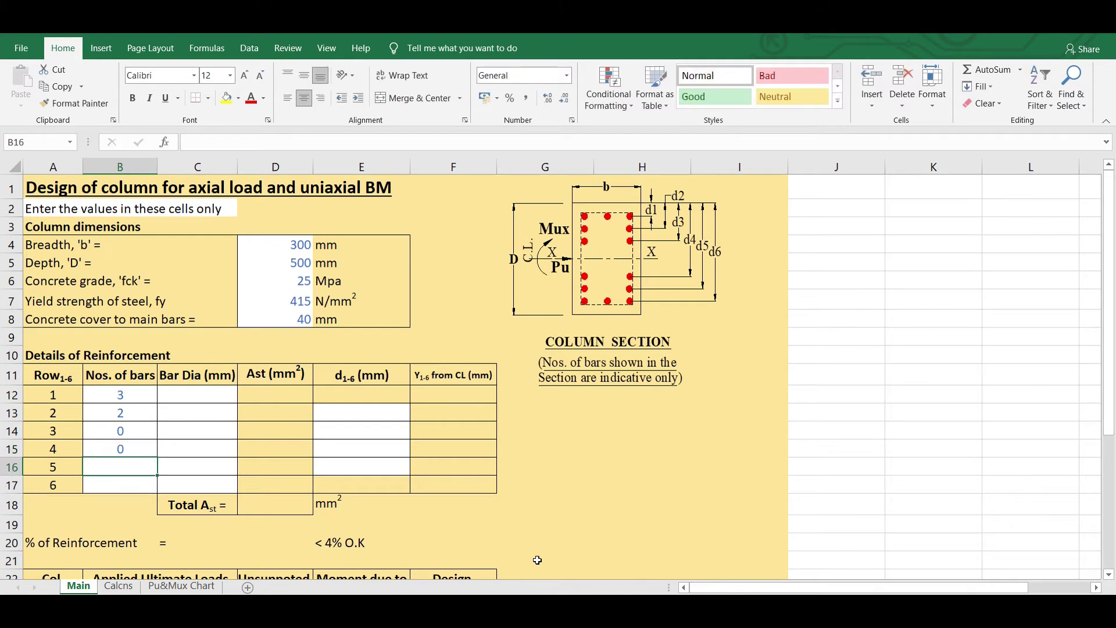
{"action": "type", "text": "2"}
{"action": "key", "text": "Return"}
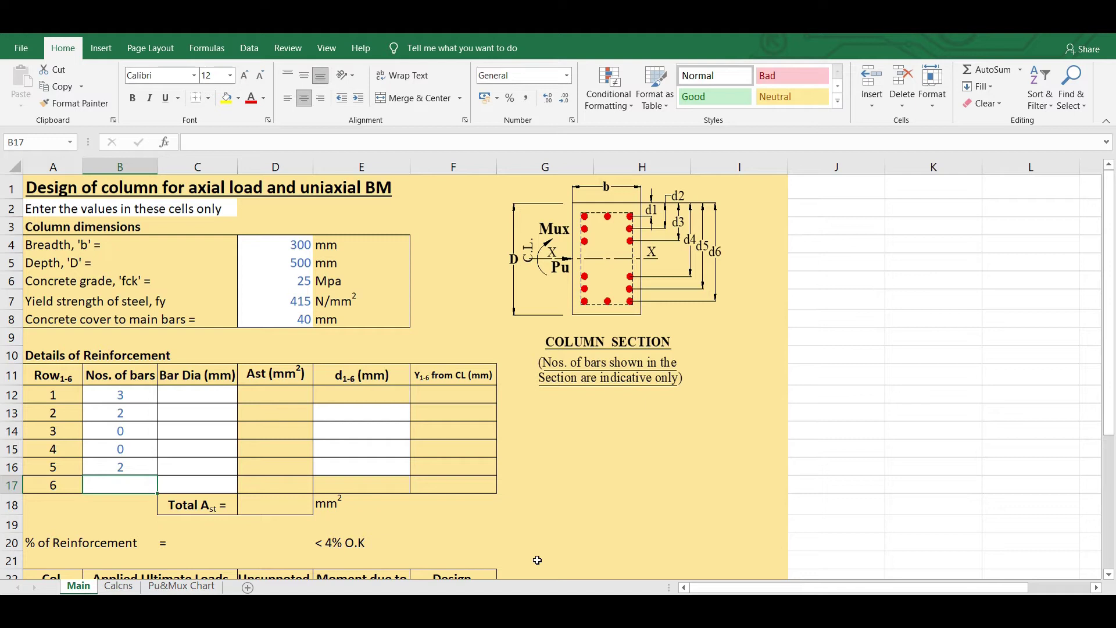
{"action": "type", "text": "3"}
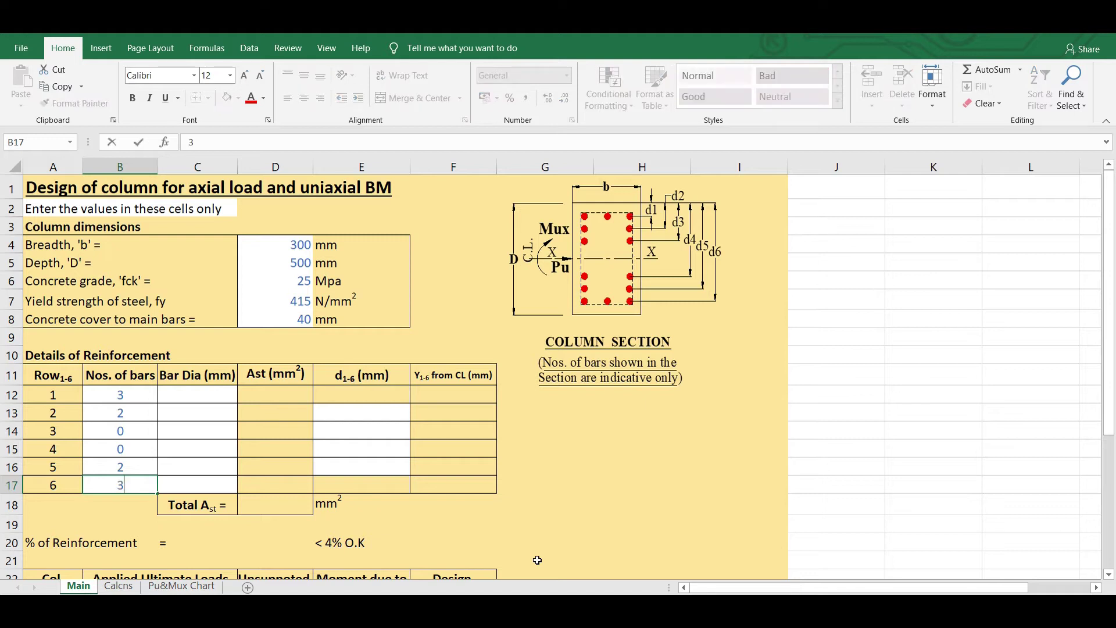
{"action": "key", "text": "Return"}
{"action": "left_click", "coordinate": [653, 474]}
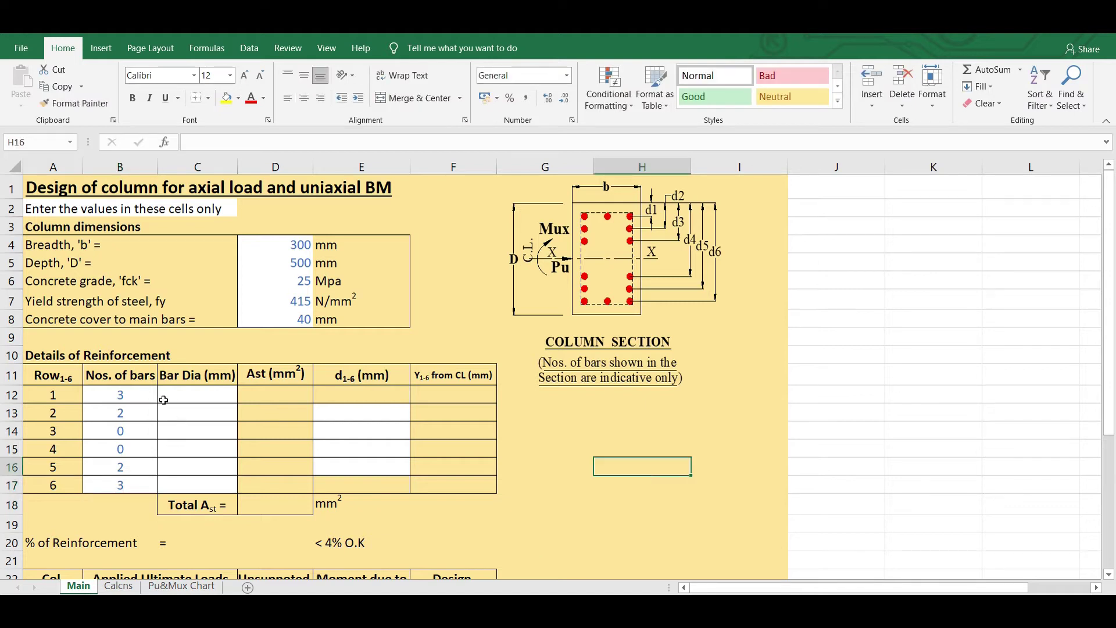
Step: Enter bar diameters 25, 20, 0, 0, 20, 25 mm into C12:C17
{"action": "left_click", "coordinate": [182, 393]}
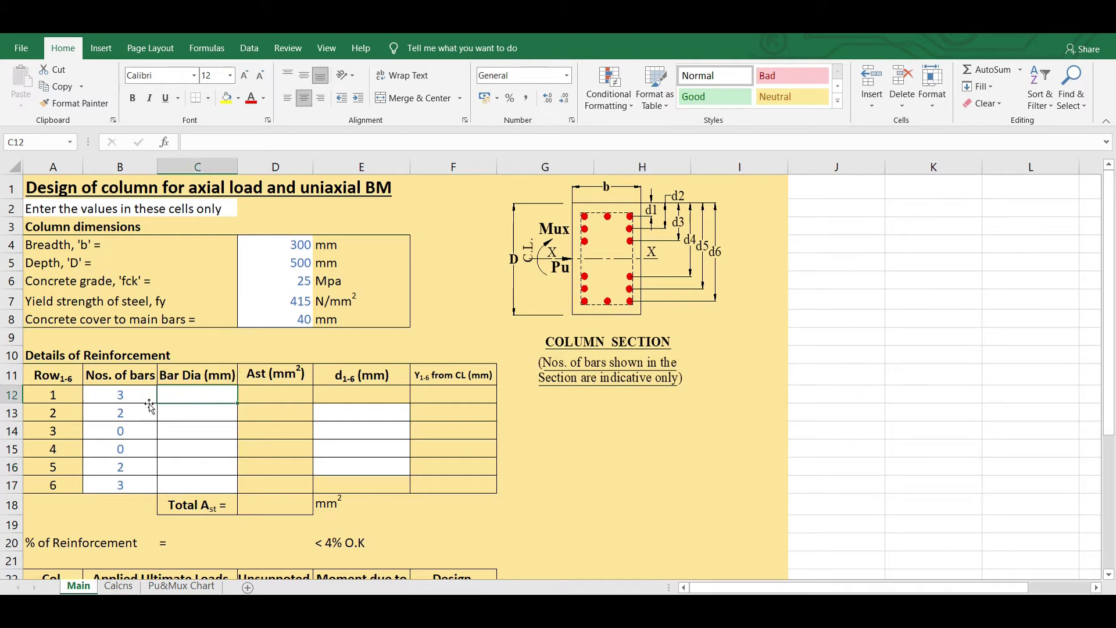
{"action": "type", "text": "25"}
{"action": "key", "text": "Return"}
{"action": "type", "text": "20"}
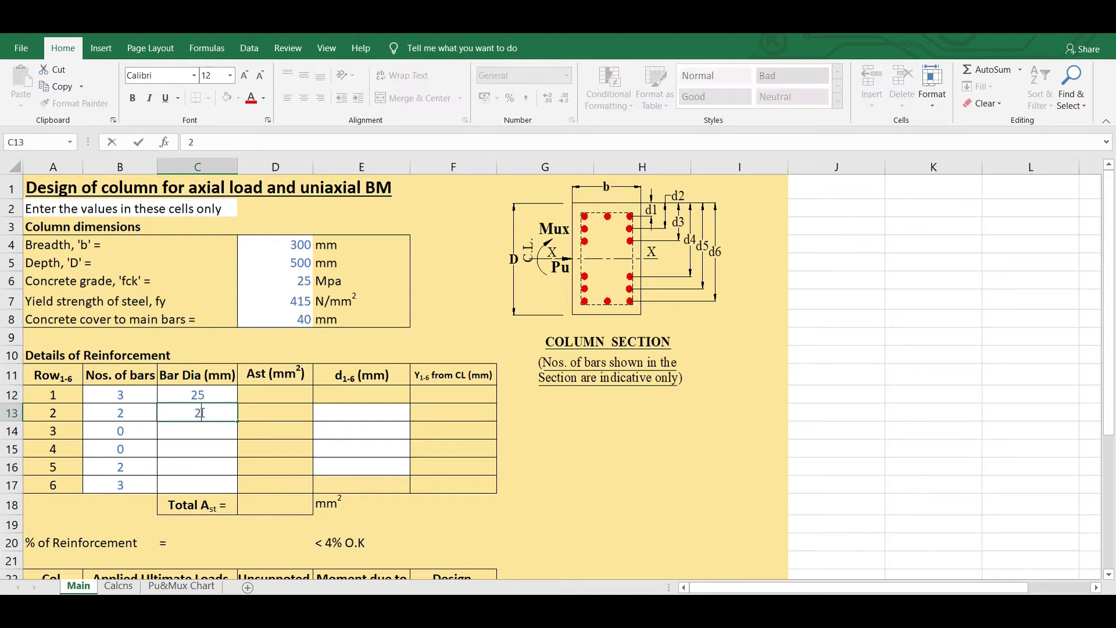
{"action": "key", "text": "Return"}
{"action": "type", "text": "0"}
{"action": "key", "text": "Return"}
{"action": "type", "text": "0"}
{"action": "key", "text": "Return"}
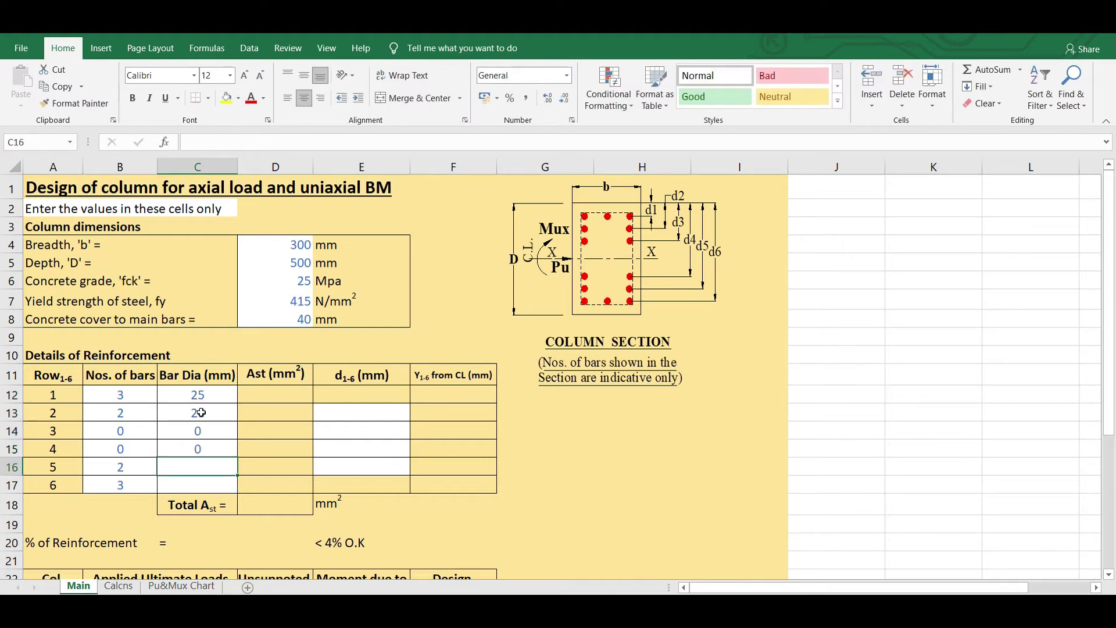
{"action": "type", "text": "20"}
{"action": "key", "text": "Return"}
{"action": "type", "text": "25"}
{"action": "key", "text": "Return"}
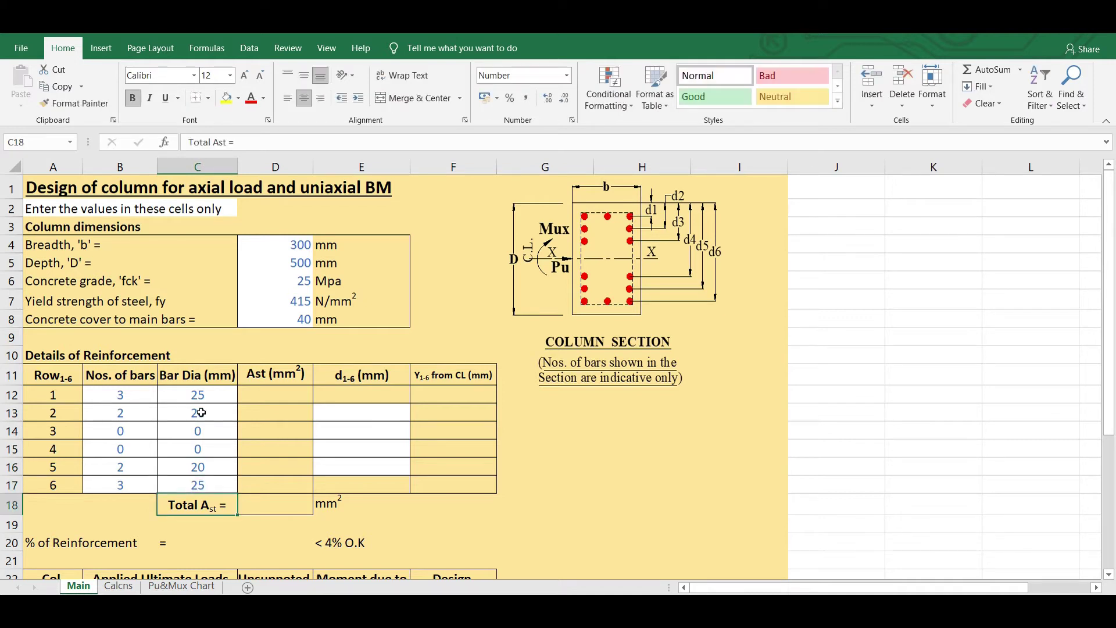
{"action": "left_click", "coordinate": [702, 472]}
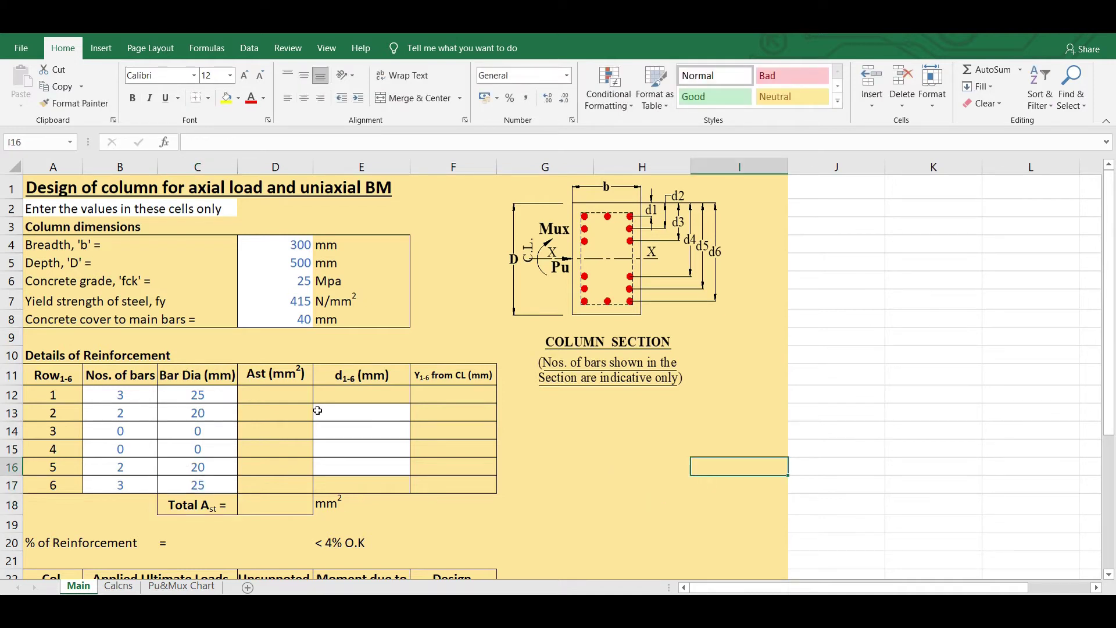
Step: Enter =B12*PI()*C12^2/4 in D12 for row 1's steel area of 1472.62 mm²
{"action": "left_click", "coordinate": [268, 396]}
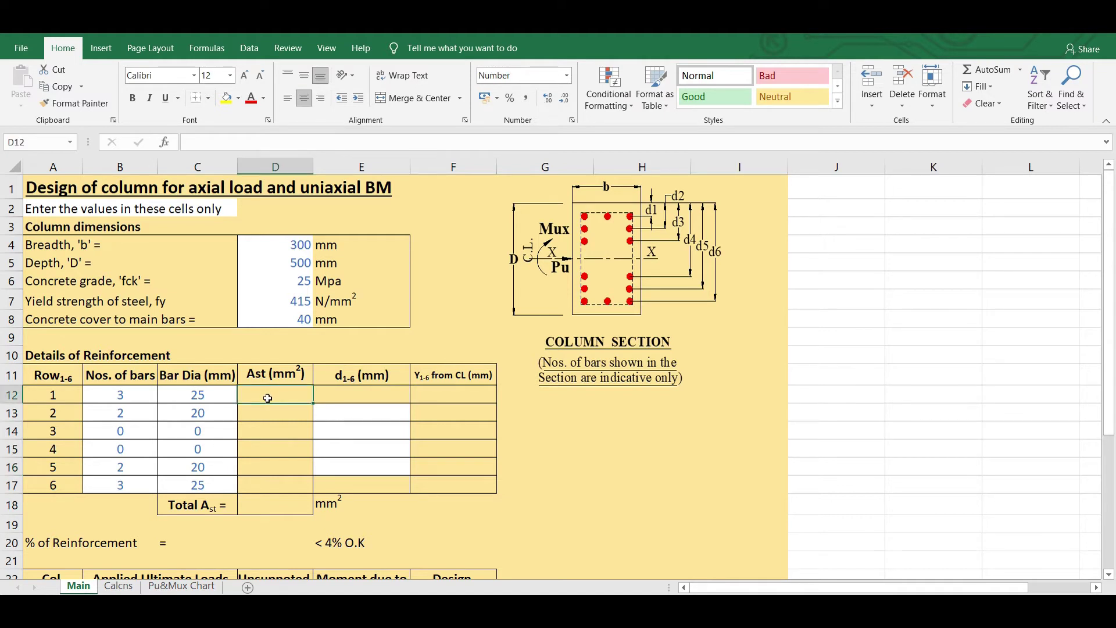
{"action": "type", "text": "="}
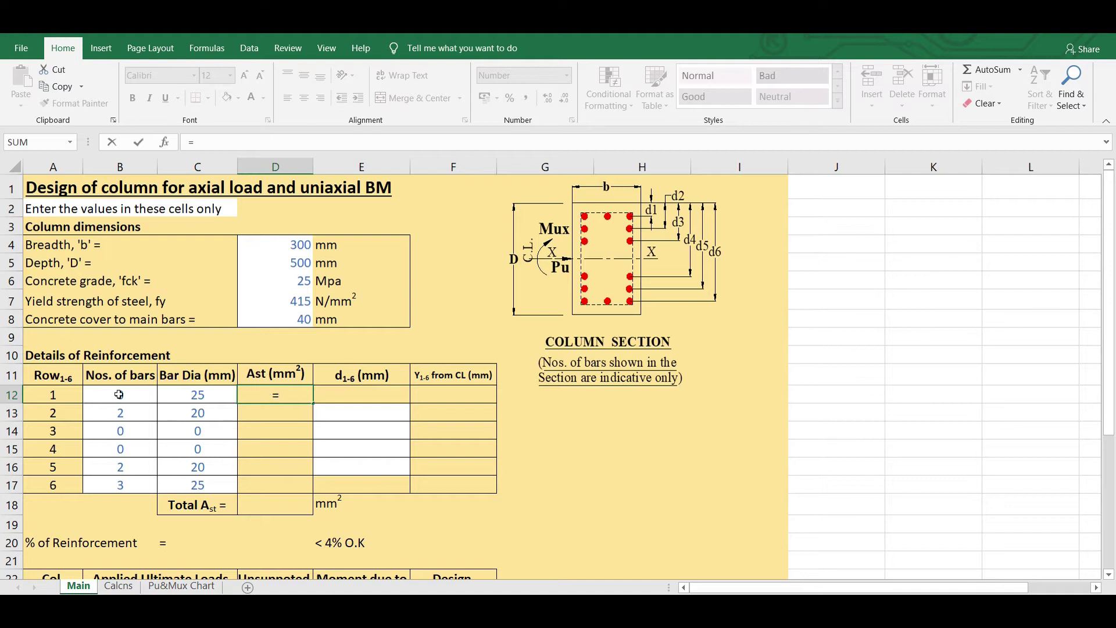
{"action": "left_click", "coordinate": [118, 395]}
{"action": "type", "text": "*PI"}
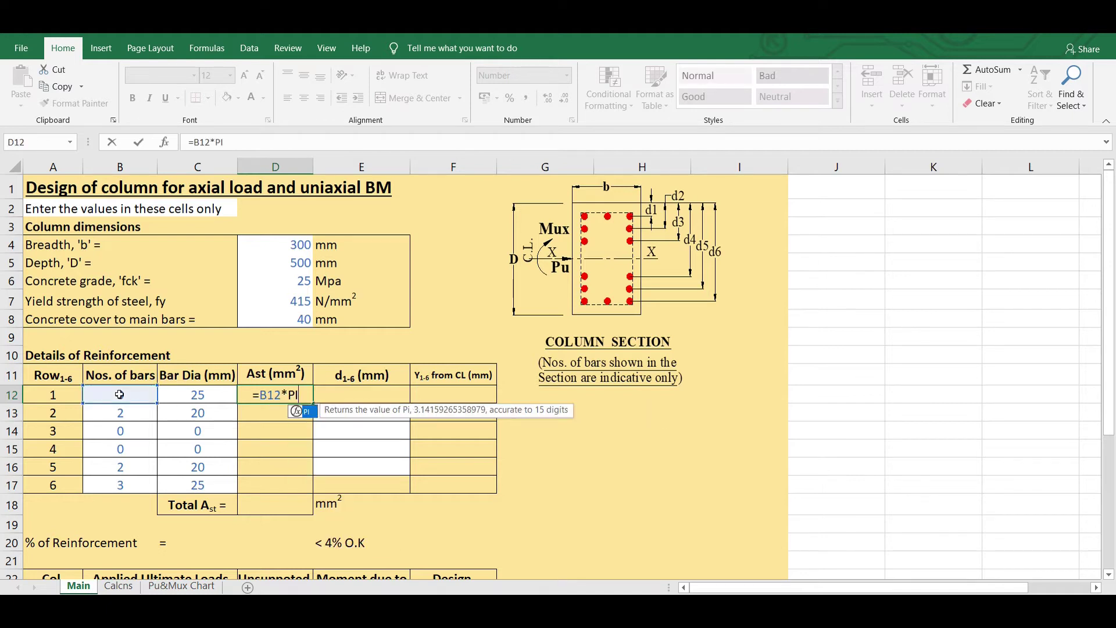
{"action": "type", "text": "()"}
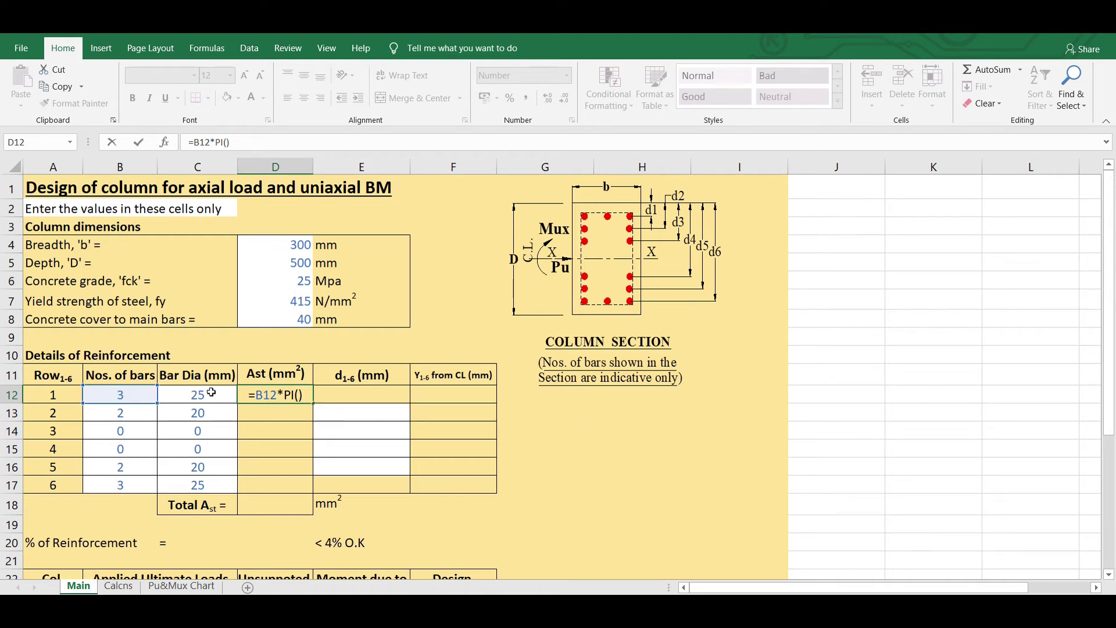
{"action": "type", "text": "*"}
{"action": "left_click", "coordinate": [208, 393]}
{"action": "type", "text": "^"}
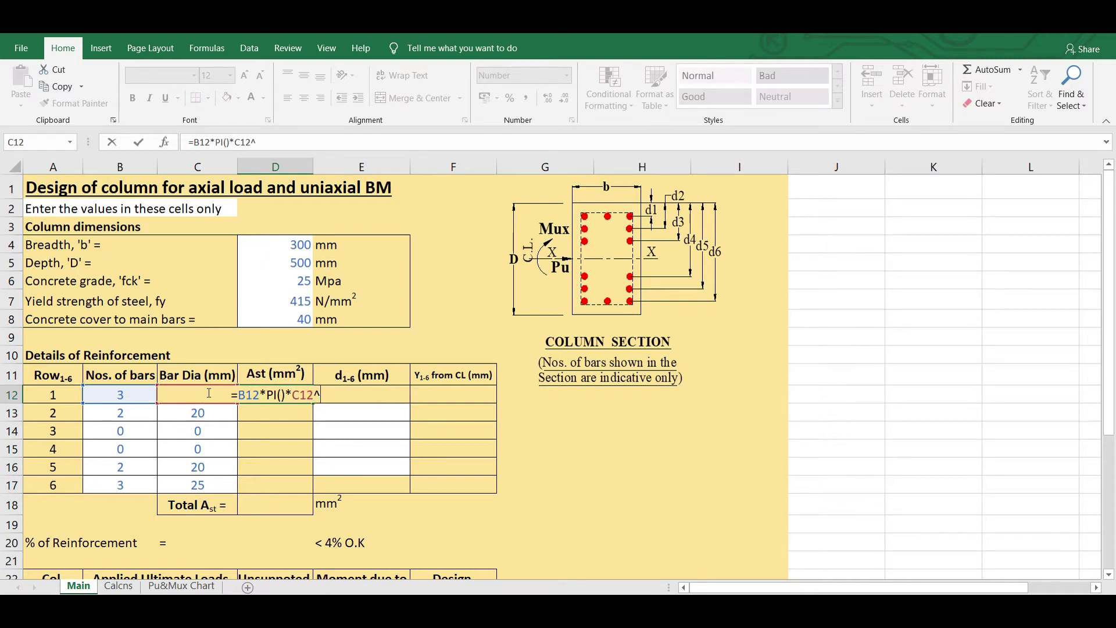
{"action": "type", "text": "2/4"}
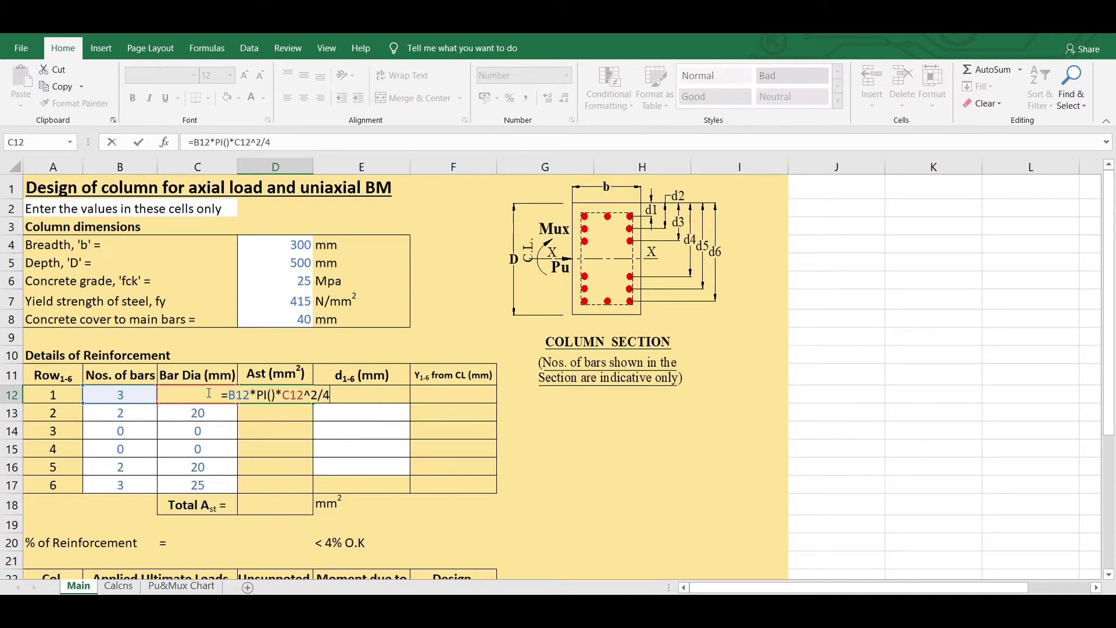
{"action": "key", "text": "Return"}
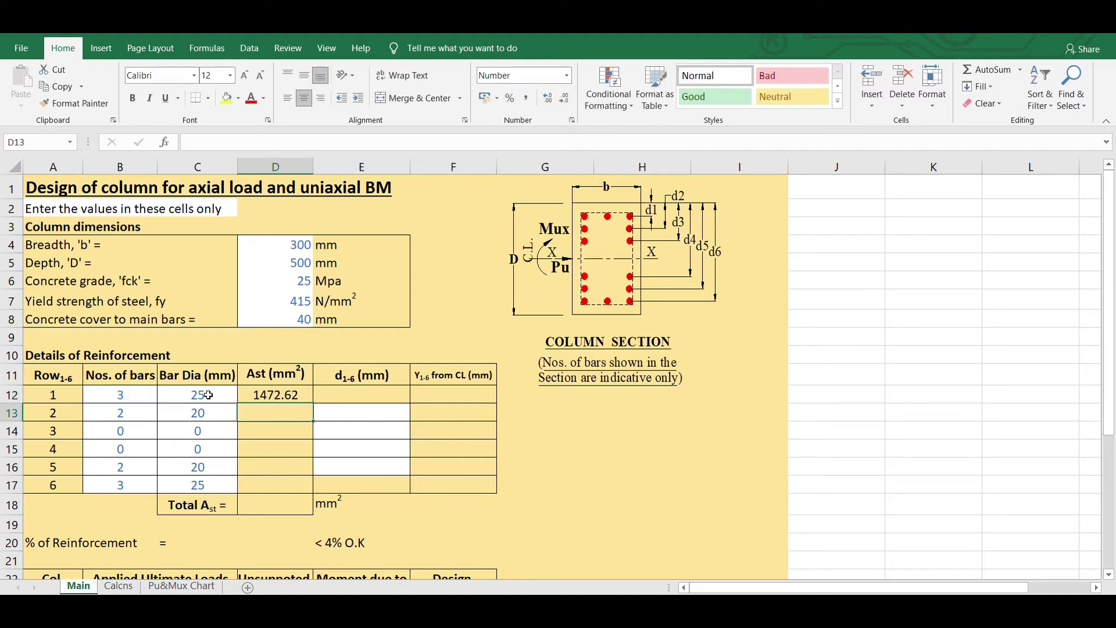
Step: Fill the Ast formula down to row 17, giving 628.32, 0, 0, 628.32, 1472.62 mm²
{"action": "left_click", "coordinate": [269, 429]}
{"action": "left_click", "coordinate": [267, 411]}
{"action": "left_click", "coordinate": [274, 436]}
{"action": "left_click", "coordinate": [264, 414]}
{"action": "left_click", "coordinate": [274, 394]}
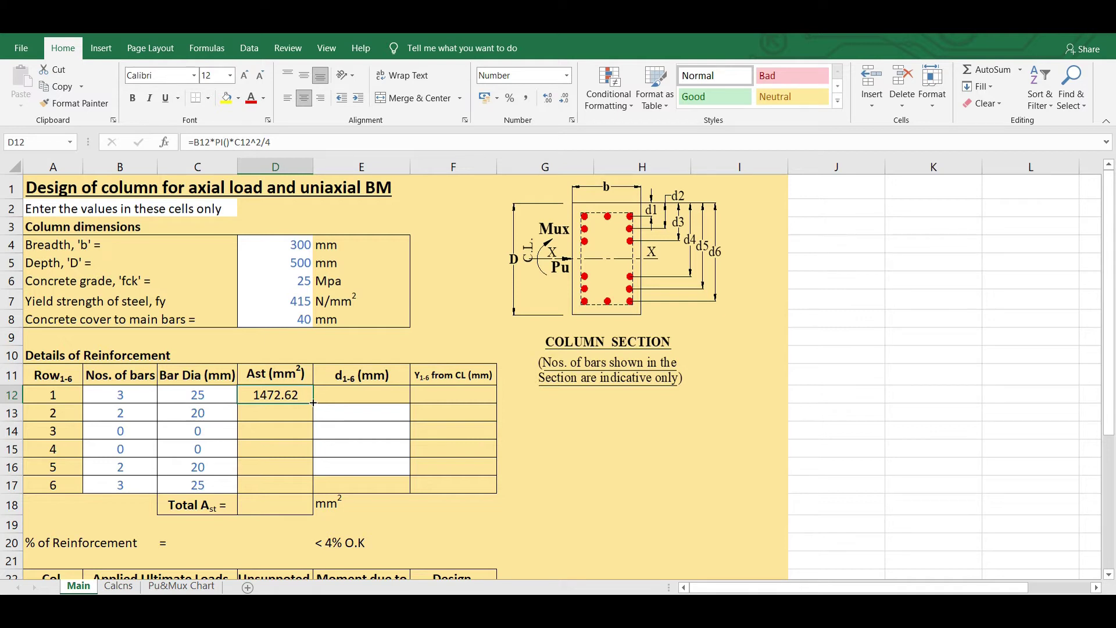
{"action": "left_click_drag", "start_coordinate": [314, 406], "coordinate": [315, 488]}
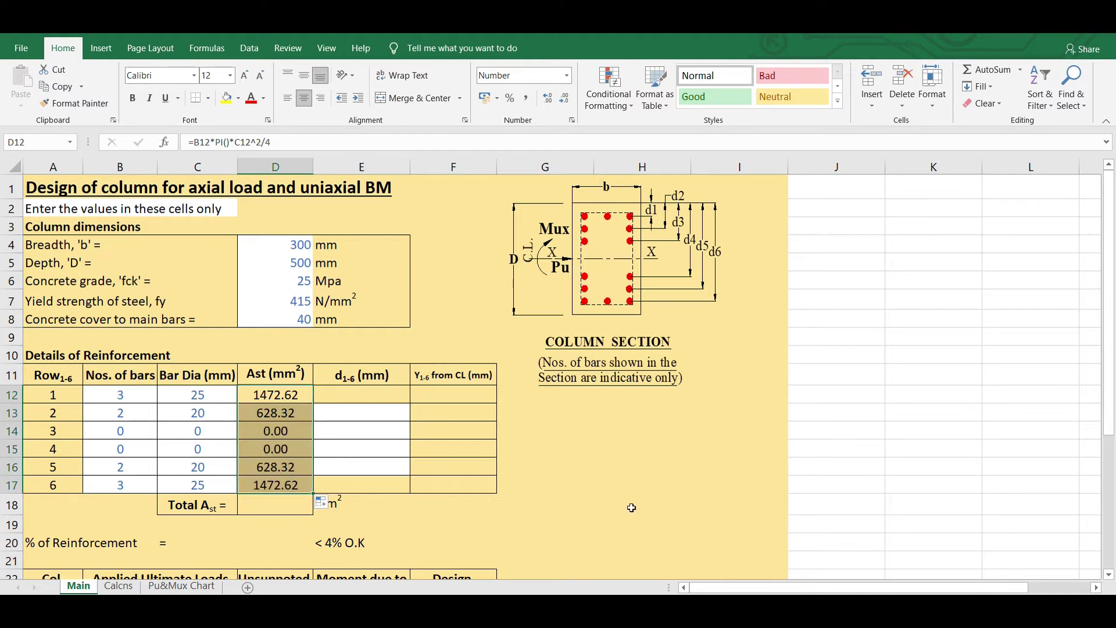
{"action": "left_click", "coordinate": [631, 507]}
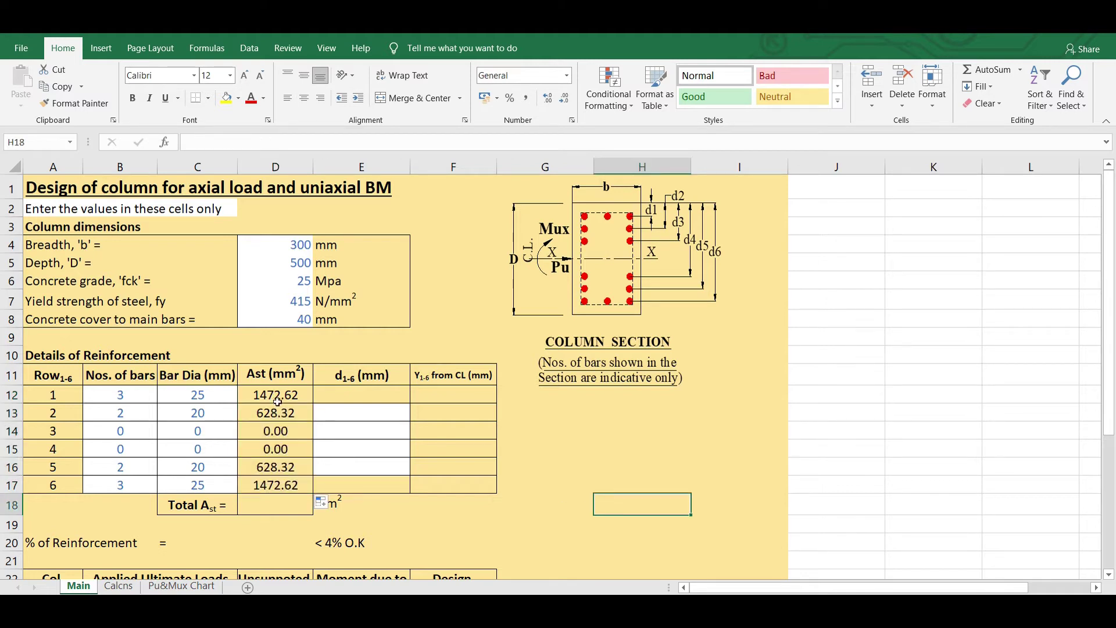
{"action": "left_click", "coordinate": [349, 394]}
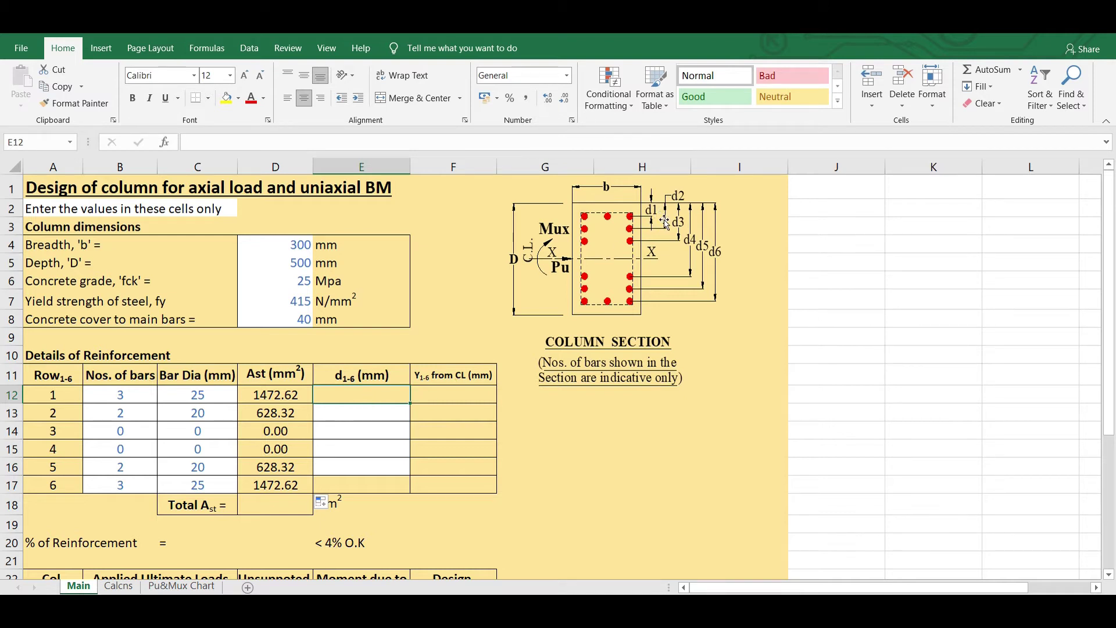
Step: Enter =D8+C12/2 in E12 for row 1's depth of 52.5 mm
{"action": "type", "text": "="}
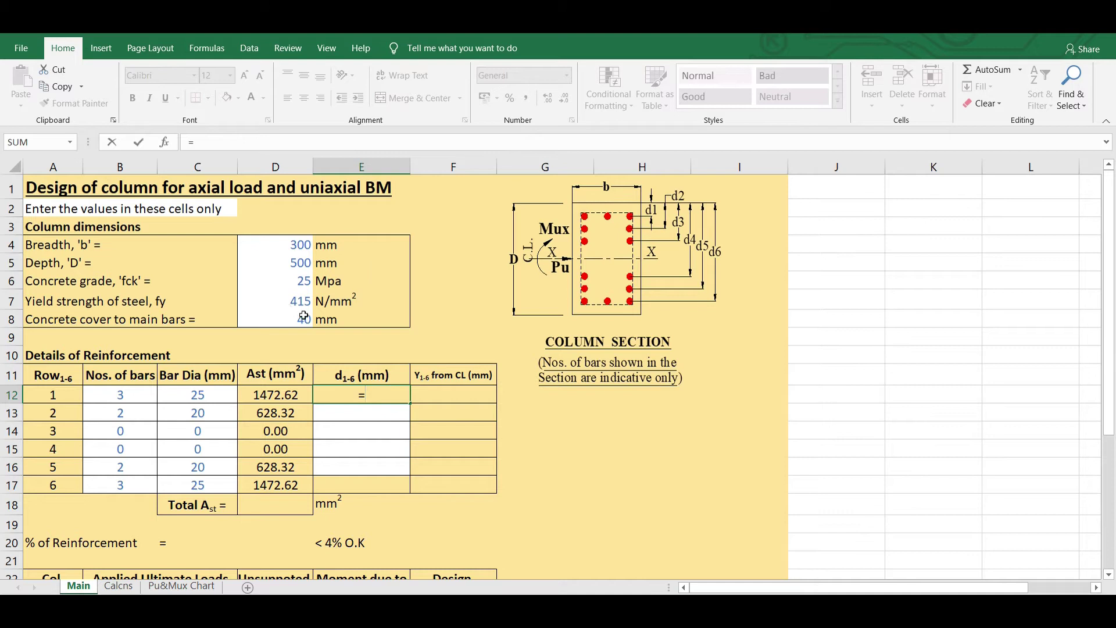
{"action": "left_click", "coordinate": [300, 319]}
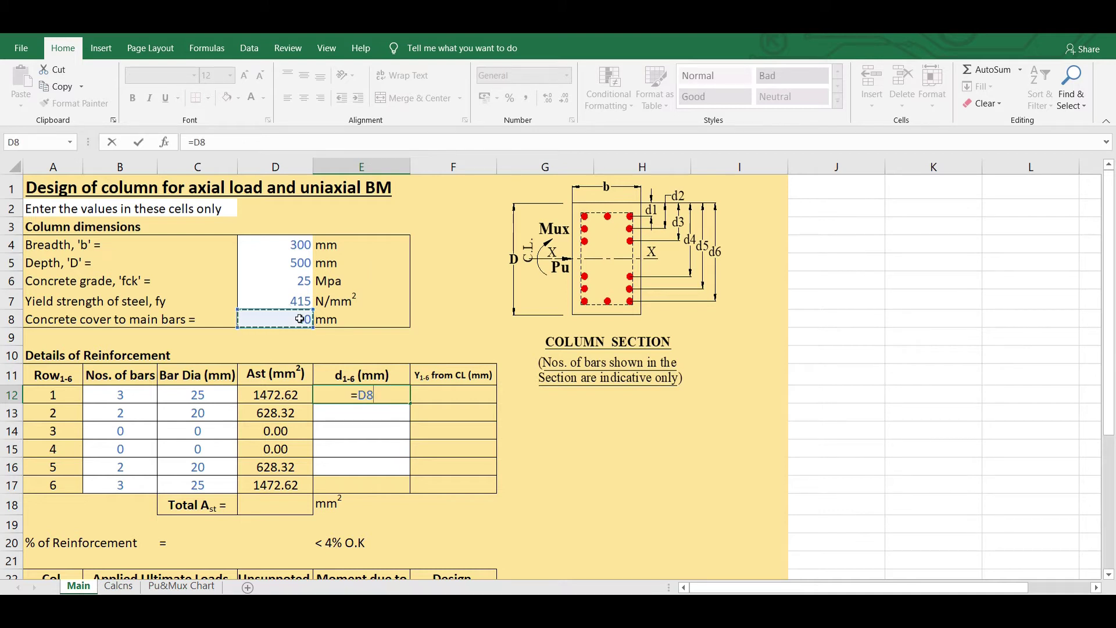
{"action": "type", "text": "+"}
{"action": "left_click", "coordinate": [189, 390]}
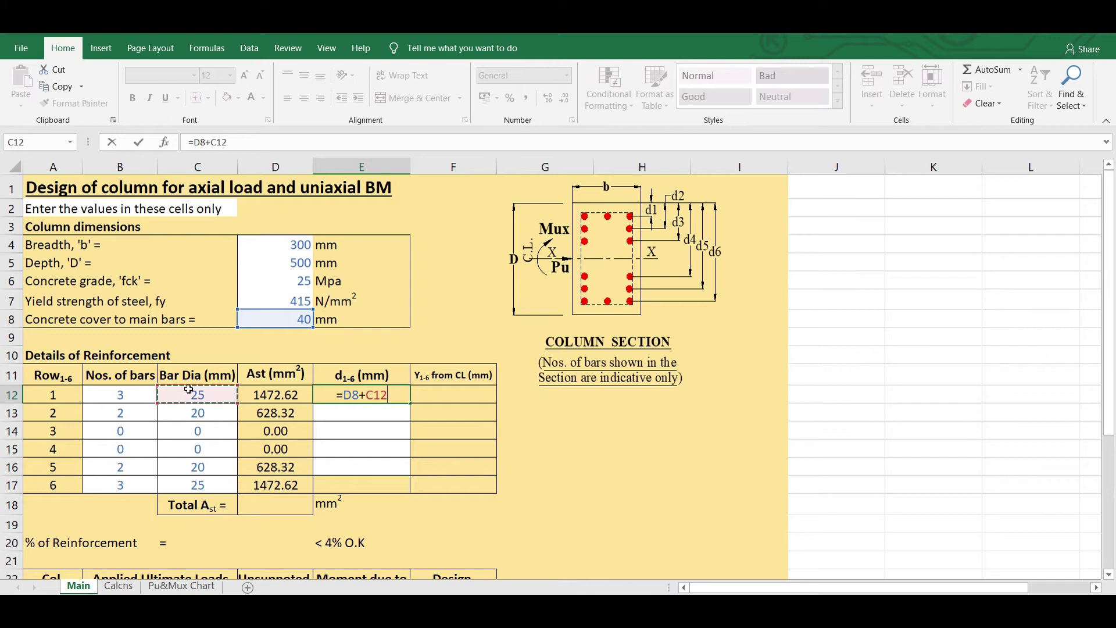
{"action": "type", "text": "/2"}
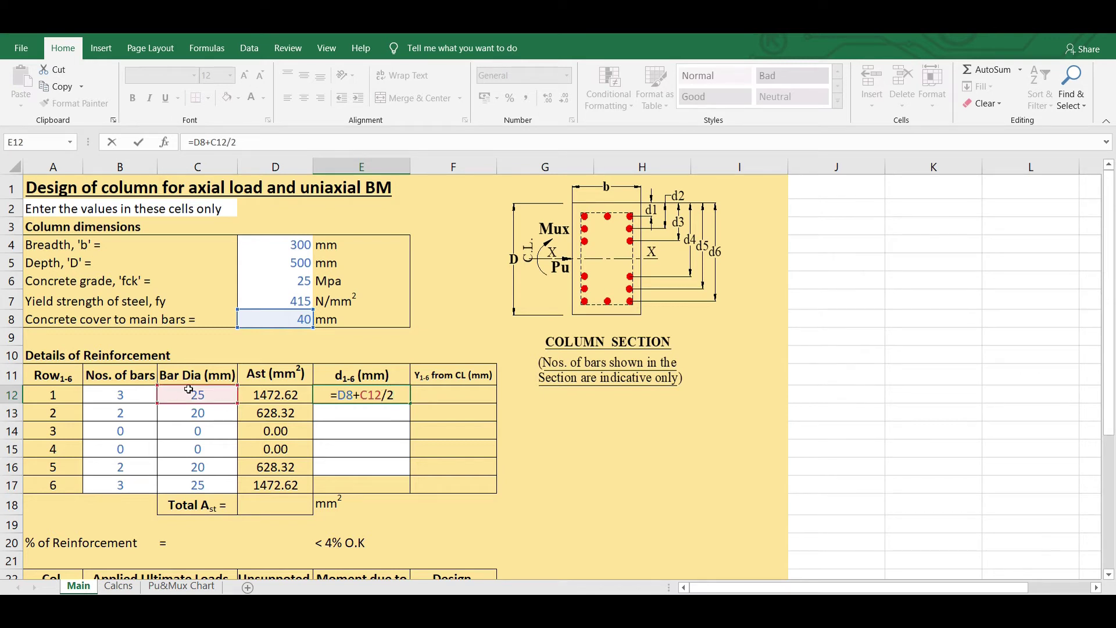
{"action": "key", "text": "Return"}
Step: Enter =D5-D8-C17/2 in E17 for row 6's depth of 447.5 mm
{"action": "left_click", "coordinate": [359, 490]}
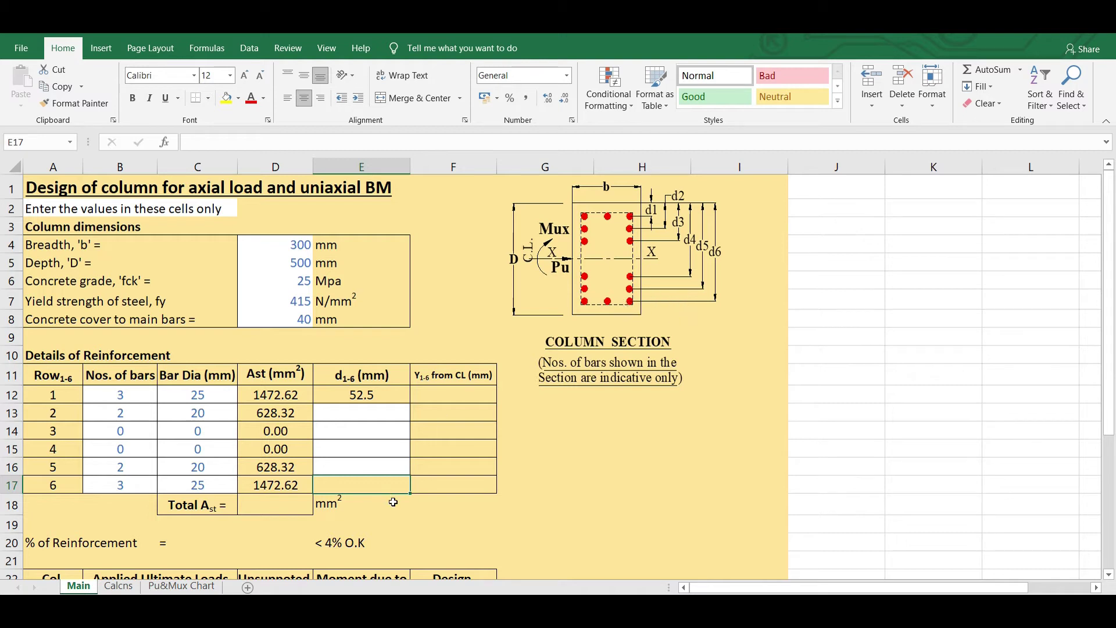
{"action": "type", "text": "="}
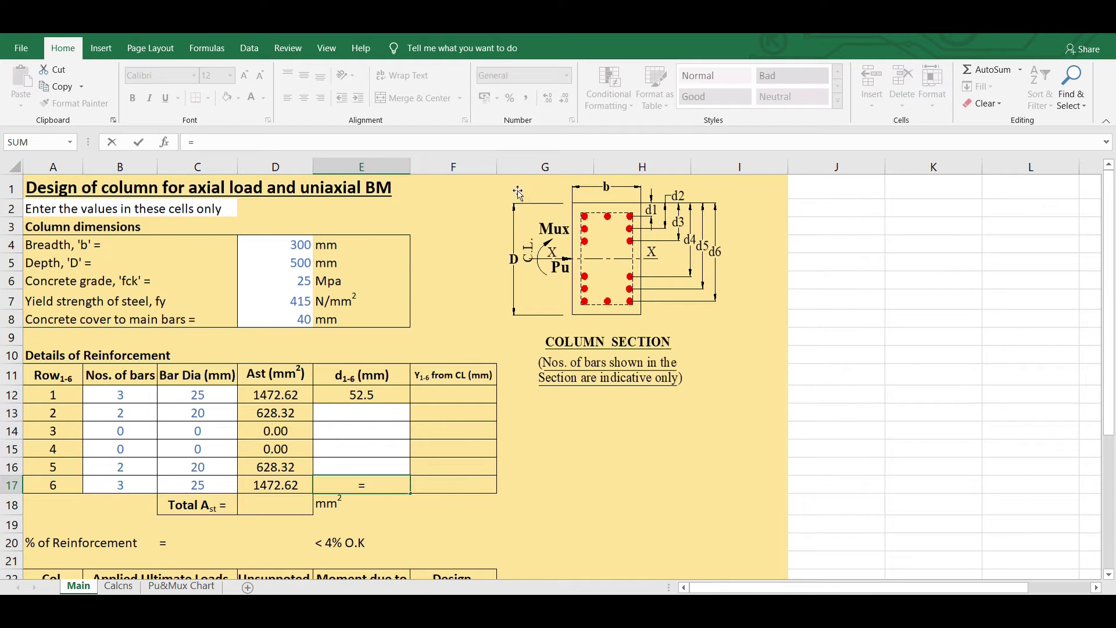
{"action": "left_click", "coordinate": [301, 265]}
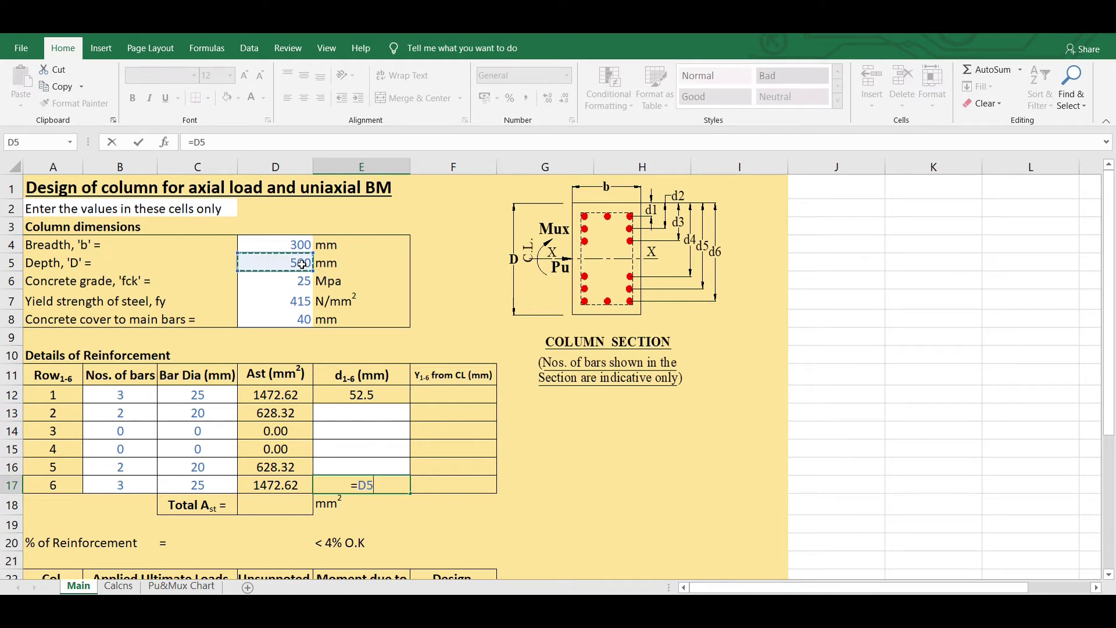
{"action": "type", "text": "-"}
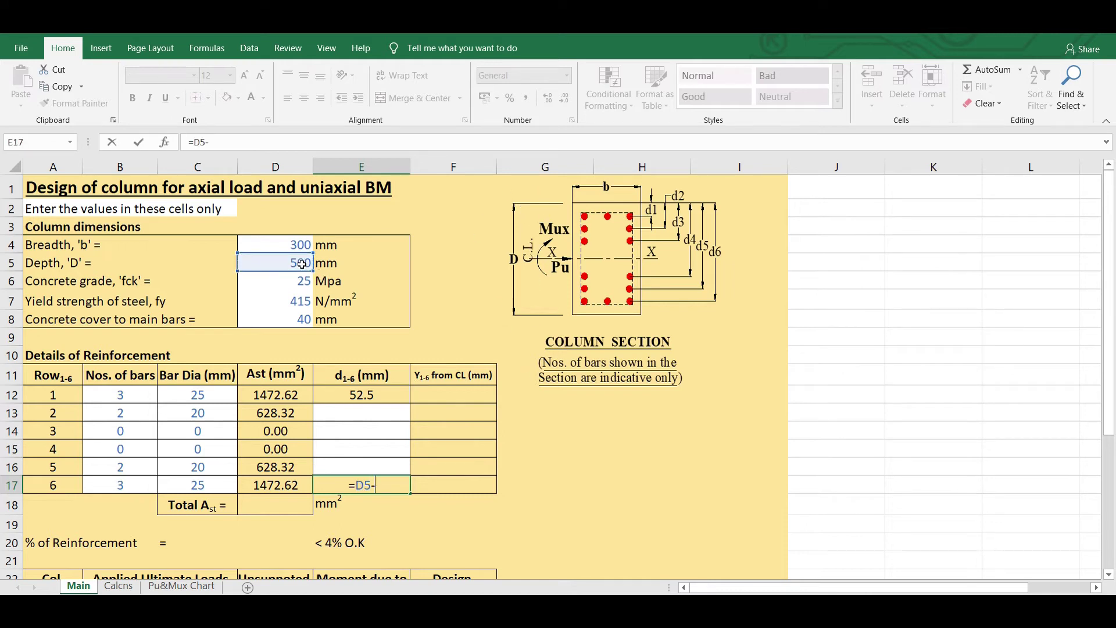
{"action": "left_click", "coordinate": [303, 322]}
{"action": "type", "text": "-"}
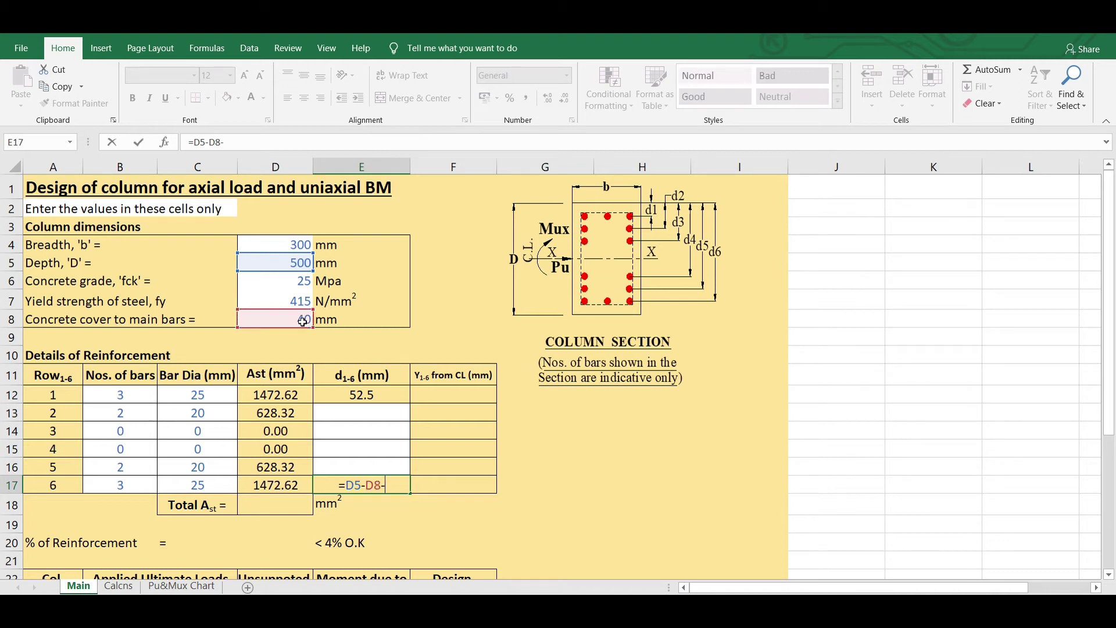
{"action": "left_click", "coordinate": [191, 483]}
{"action": "type", "text": "/2"}
{"action": "key", "text": "Return"}
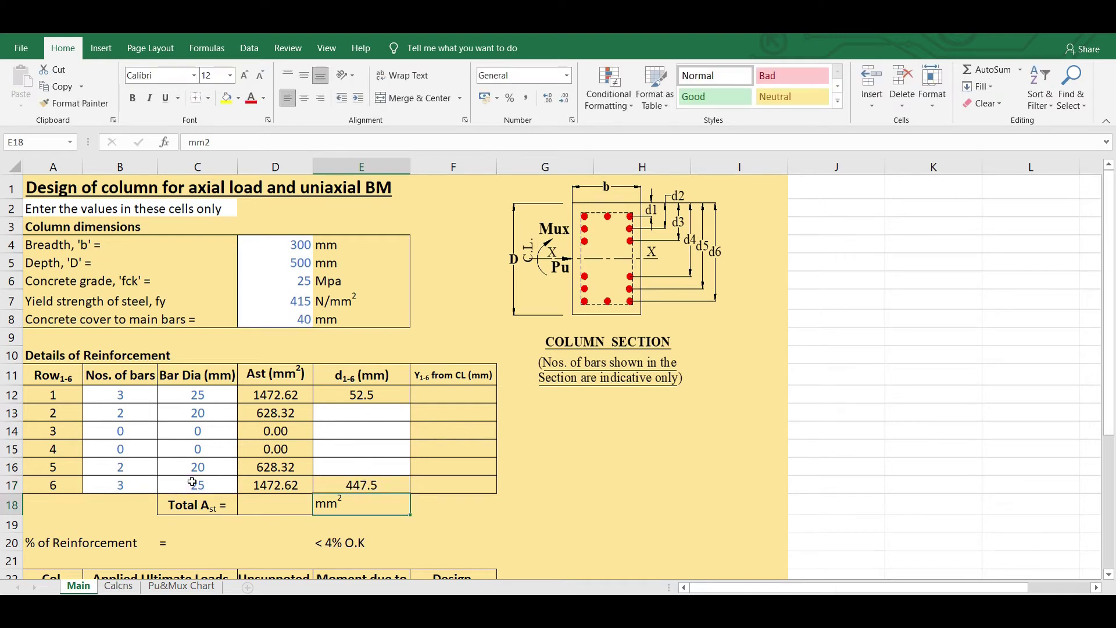
{"action": "left_click", "coordinate": [582, 479]}
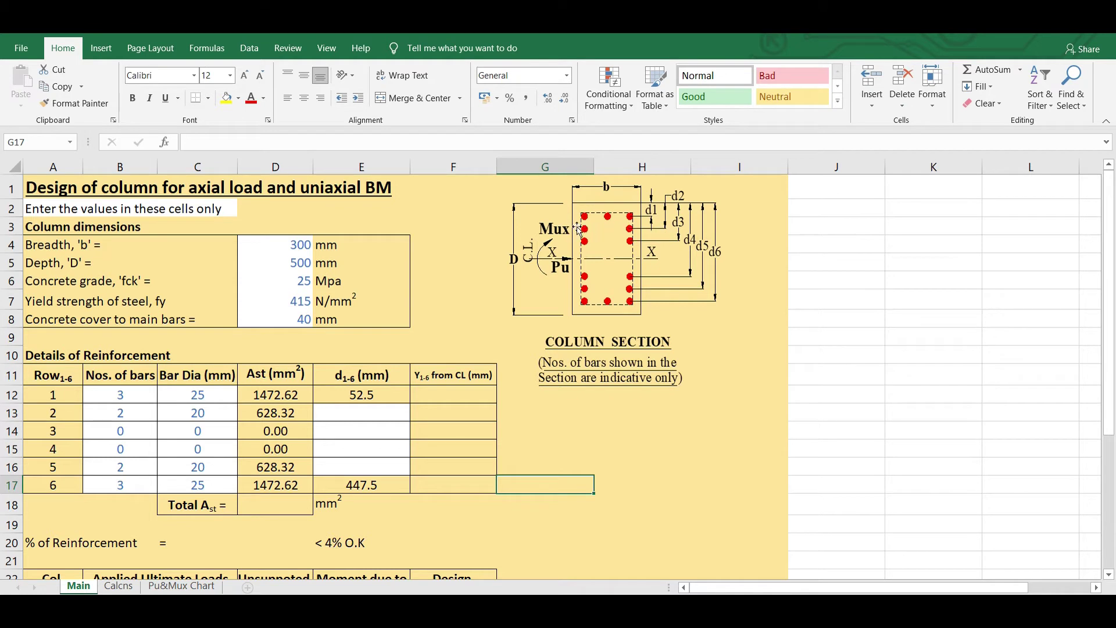
Step: Enter =E12+C12/2+MAX(C12:C13)+C13/2 in E13, giving row 2's depth of 100 mm
{"action": "left_click", "coordinate": [393, 410]}
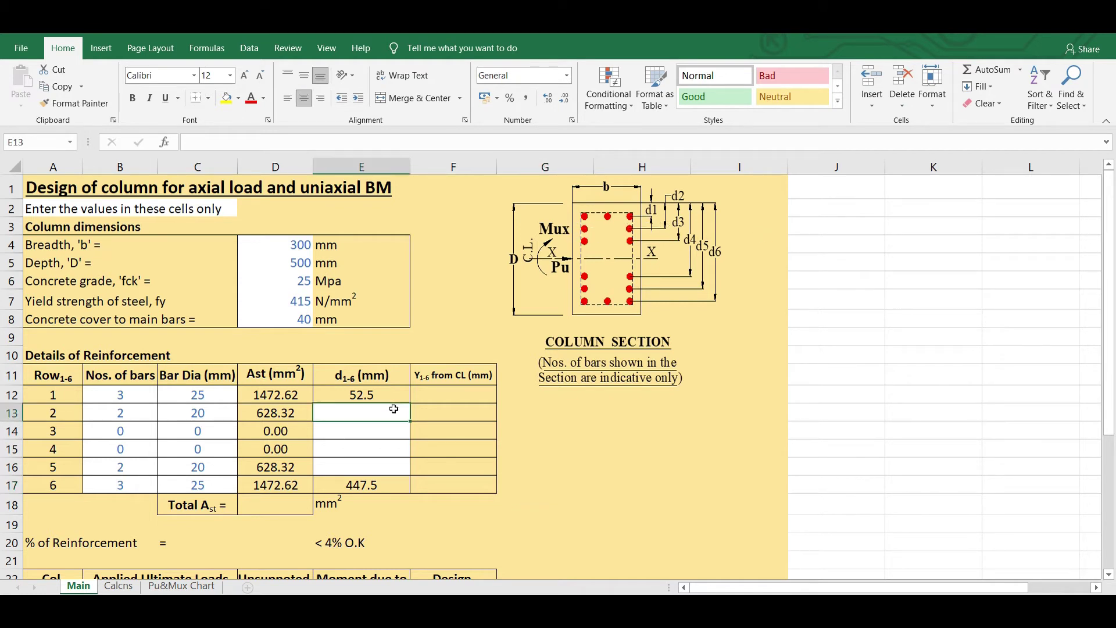
{"action": "type", "text": "="}
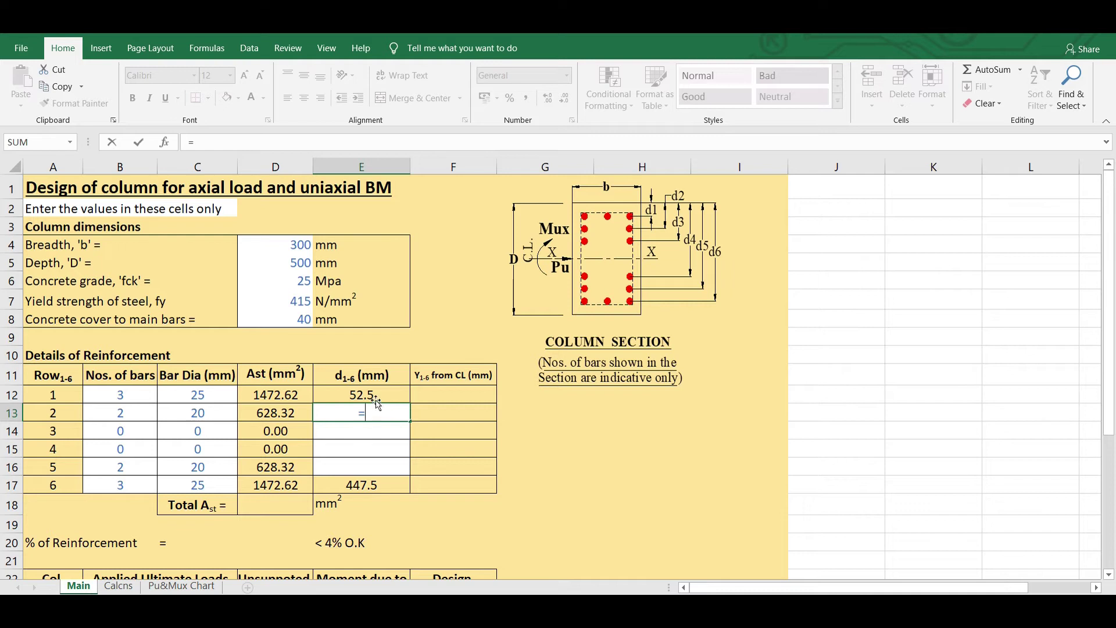
{"action": "left_click", "coordinate": [375, 396]}
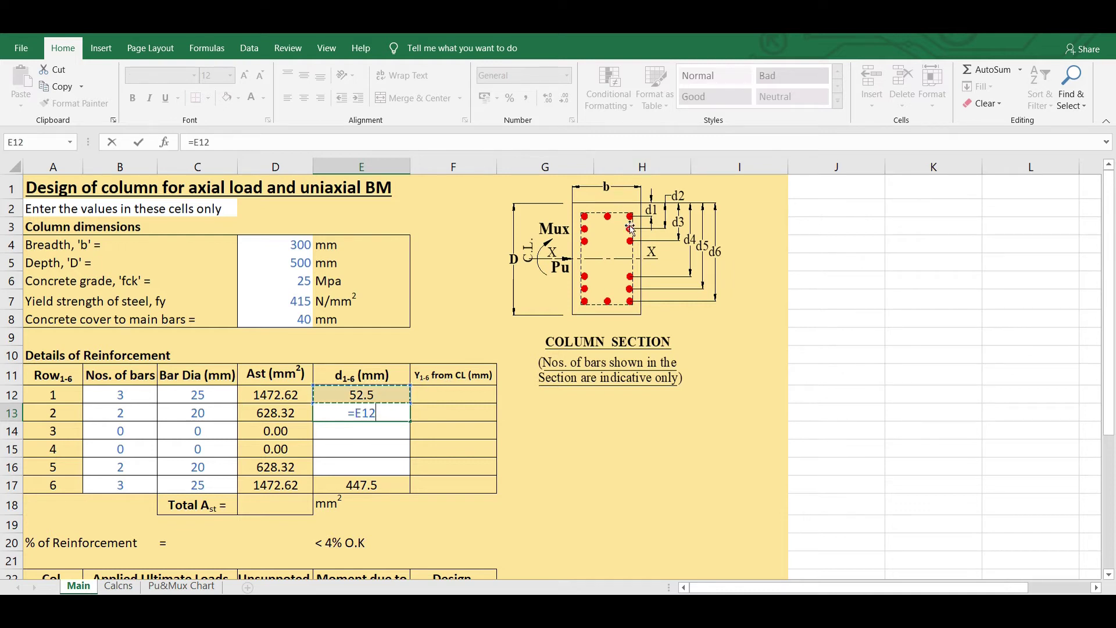
{"action": "type", "text": "+"}
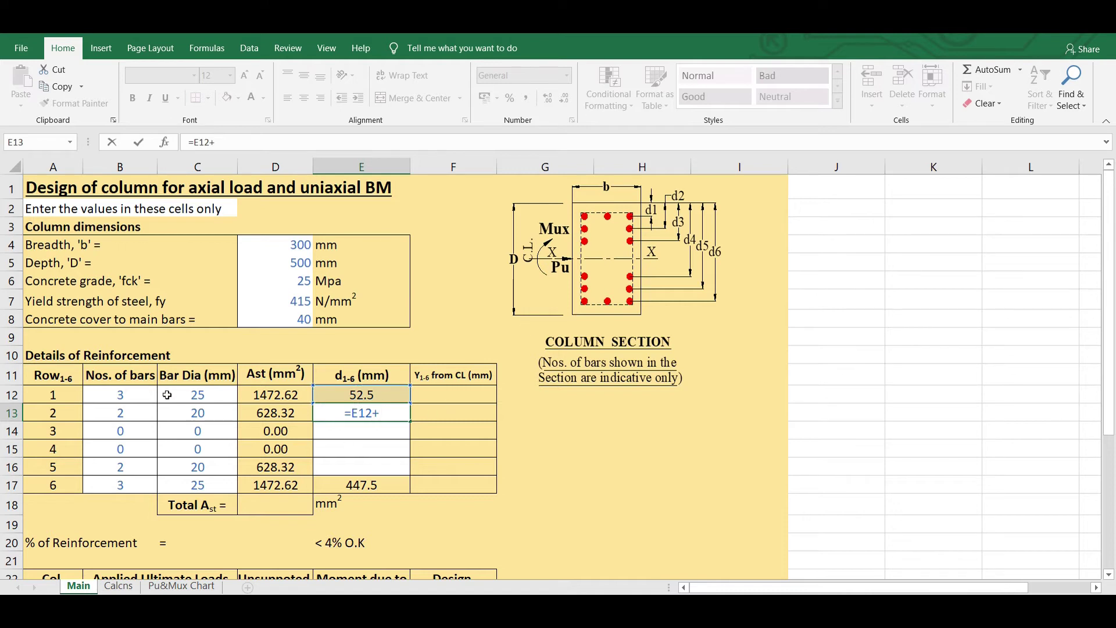
{"action": "left_click", "coordinate": [205, 394]}
{"action": "type", "text": "/2+"}
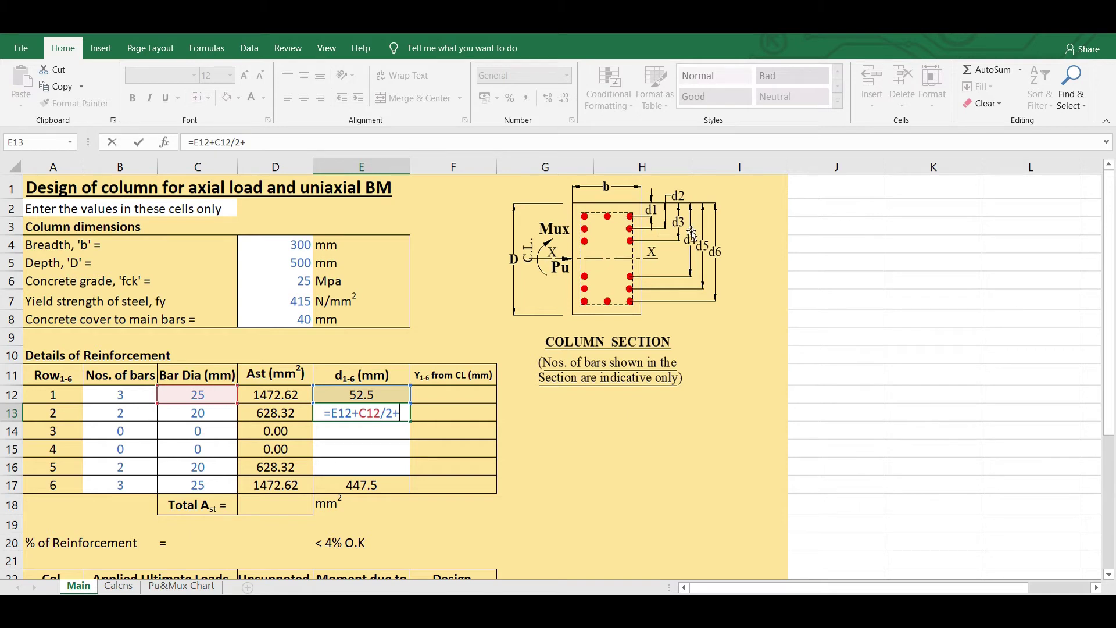
{"action": "type", "text": "MAX("}
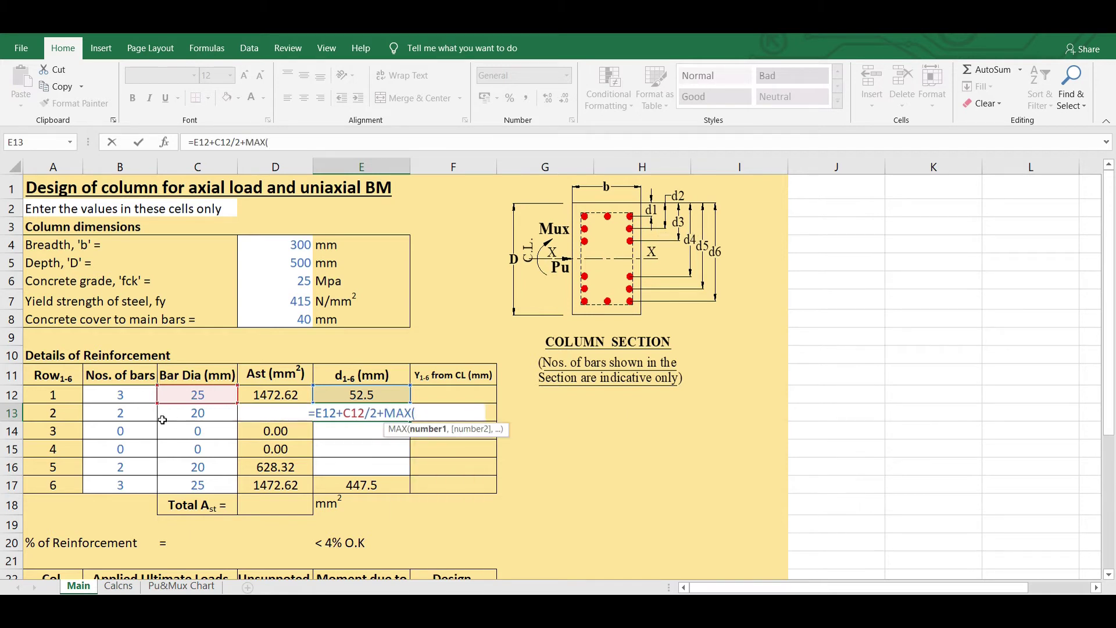
{"action": "left_click", "coordinate": [192, 396]}
{"action": "left_click_drag", "start_coordinate": [193, 396], "coordinate": [196, 413]}
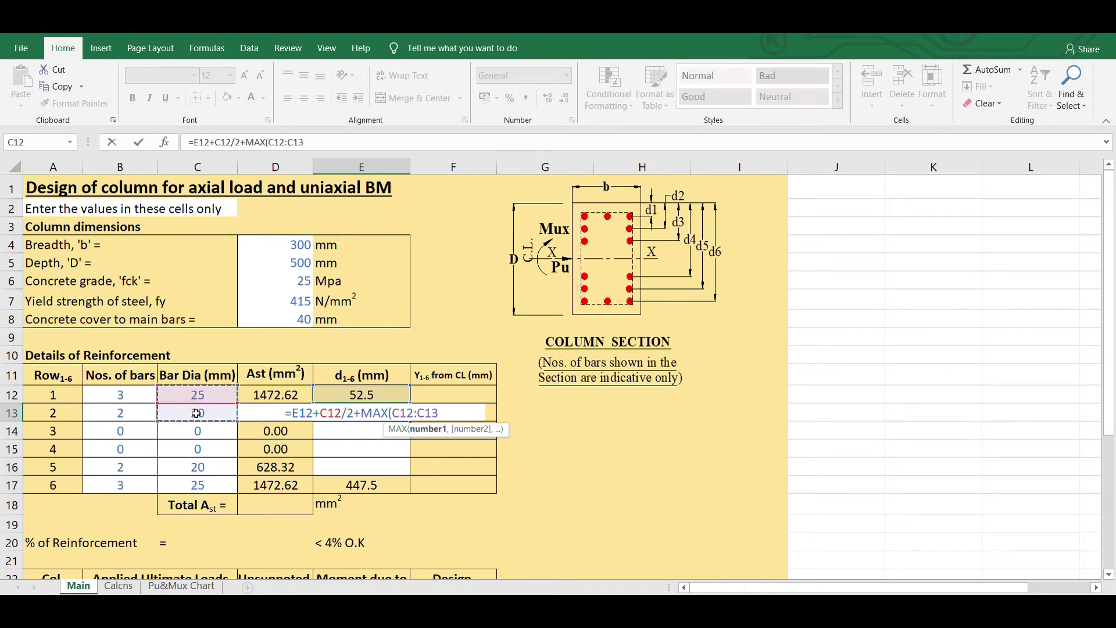
{"action": "type", "text": ")"}
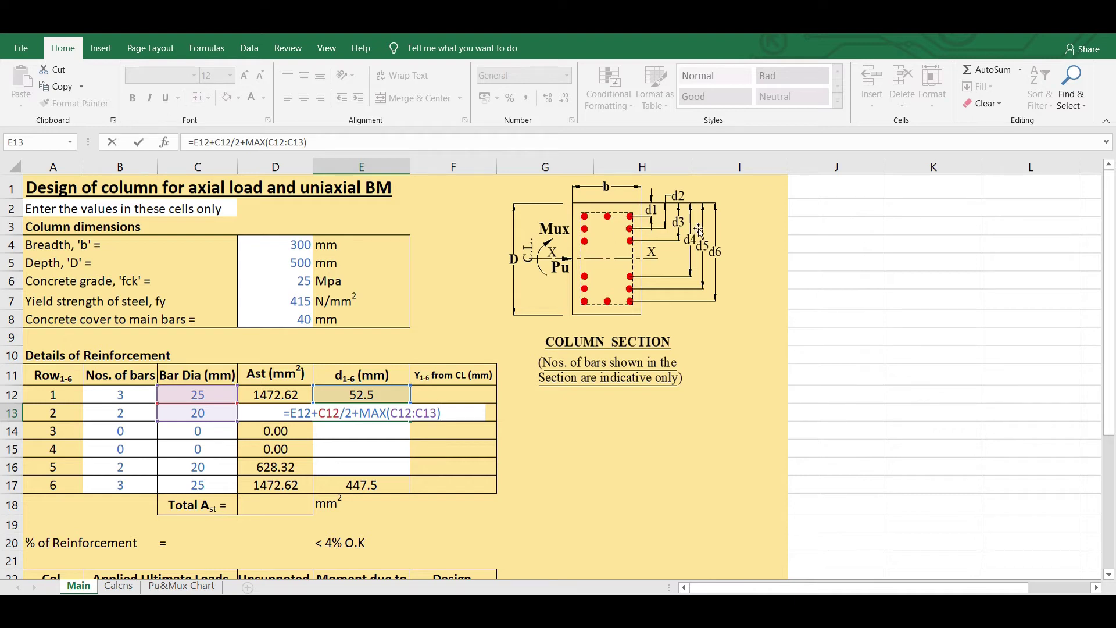
{"action": "type", "text": "+"}
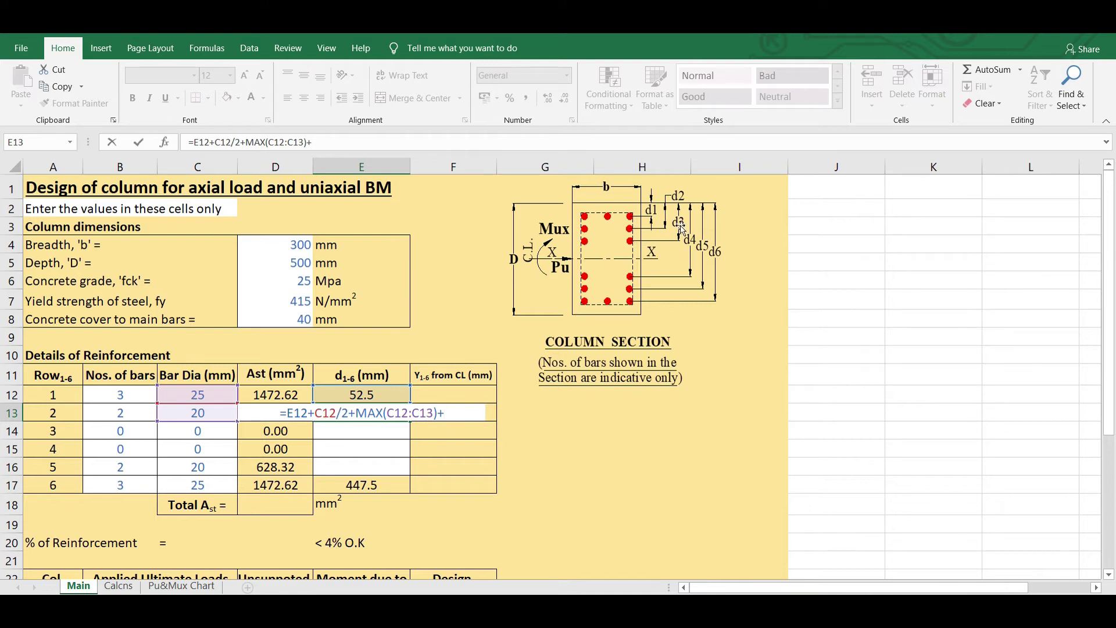
{"action": "left_click", "coordinate": [190, 413]}
{"action": "type", "text": "/2"}
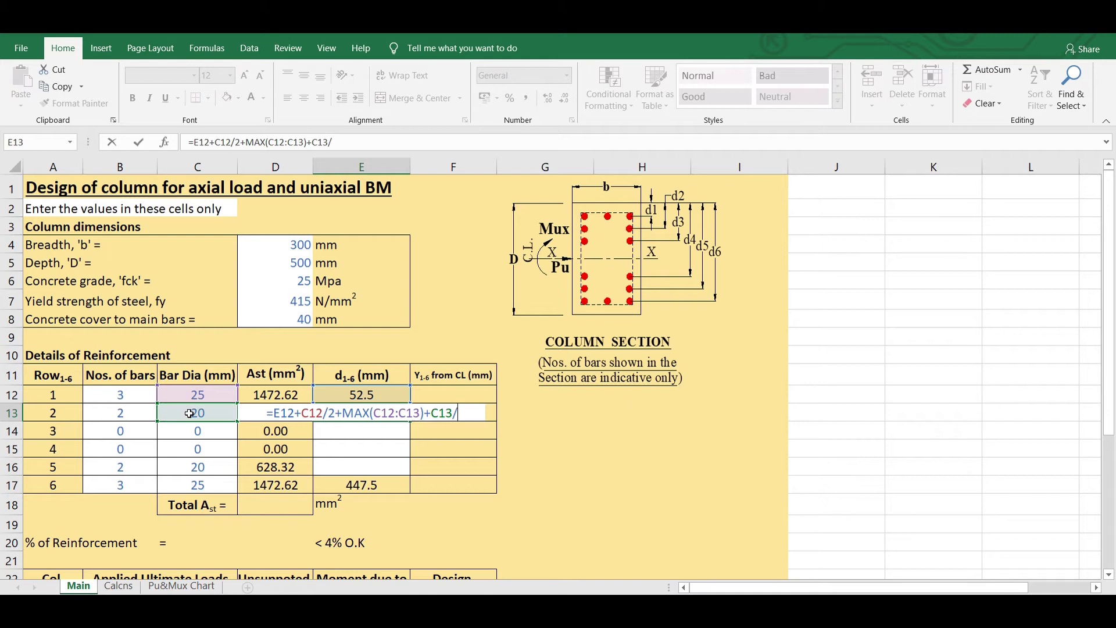
{"action": "key", "text": "Return"}
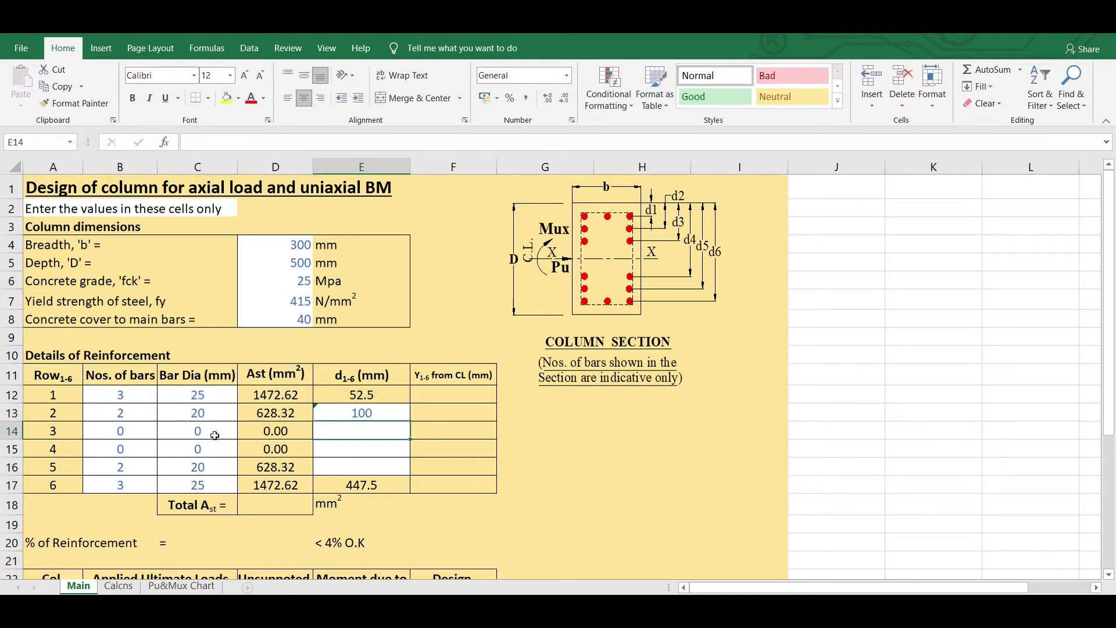
Step: Enter =E17-C17/2-MAX(C16:C17)-C16/2 in E16, giving row 5's depth of 400 mm
{"action": "left_click", "coordinate": [362, 467]}
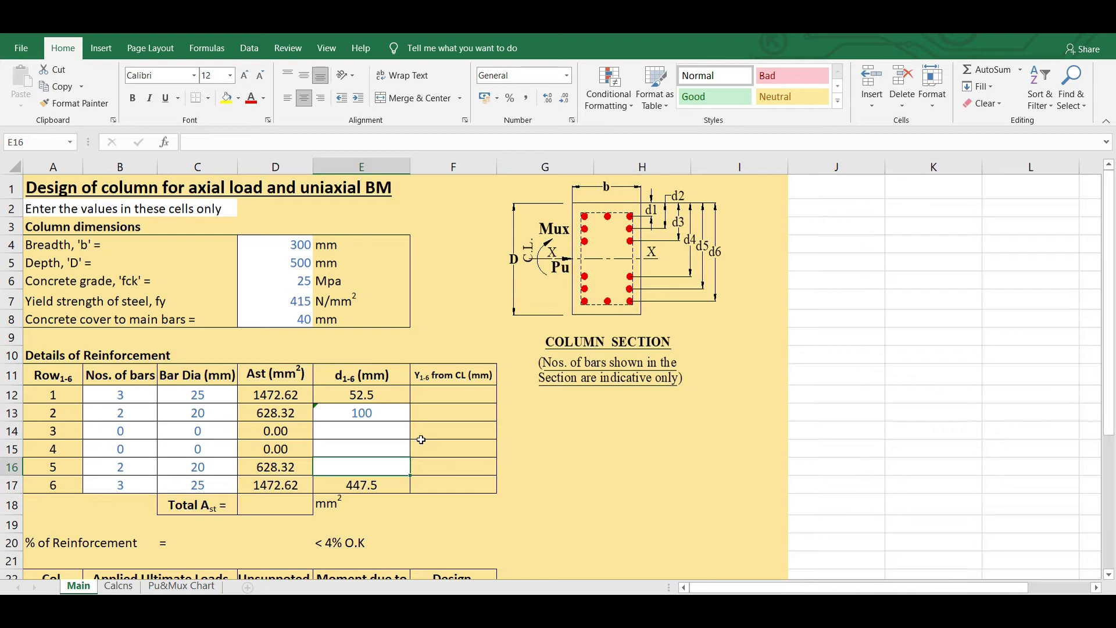
{"action": "type", "text": "="}
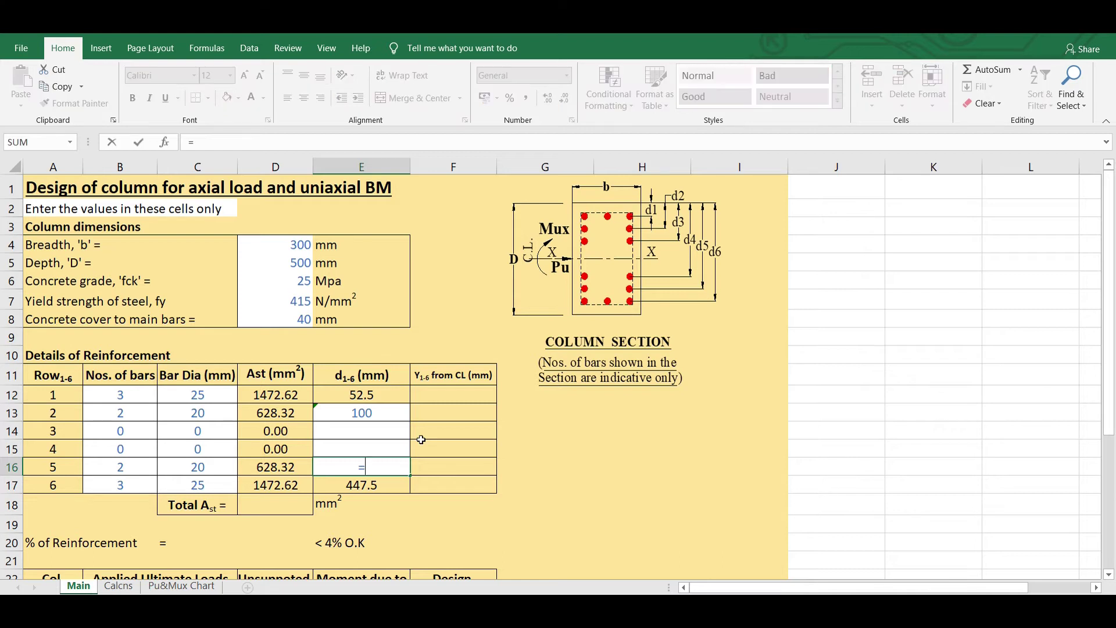
{"action": "left_click", "coordinate": [362, 487]}
{"action": "type", "text": "-"}
{"action": "left_click", "coordinate": [194, 486]}
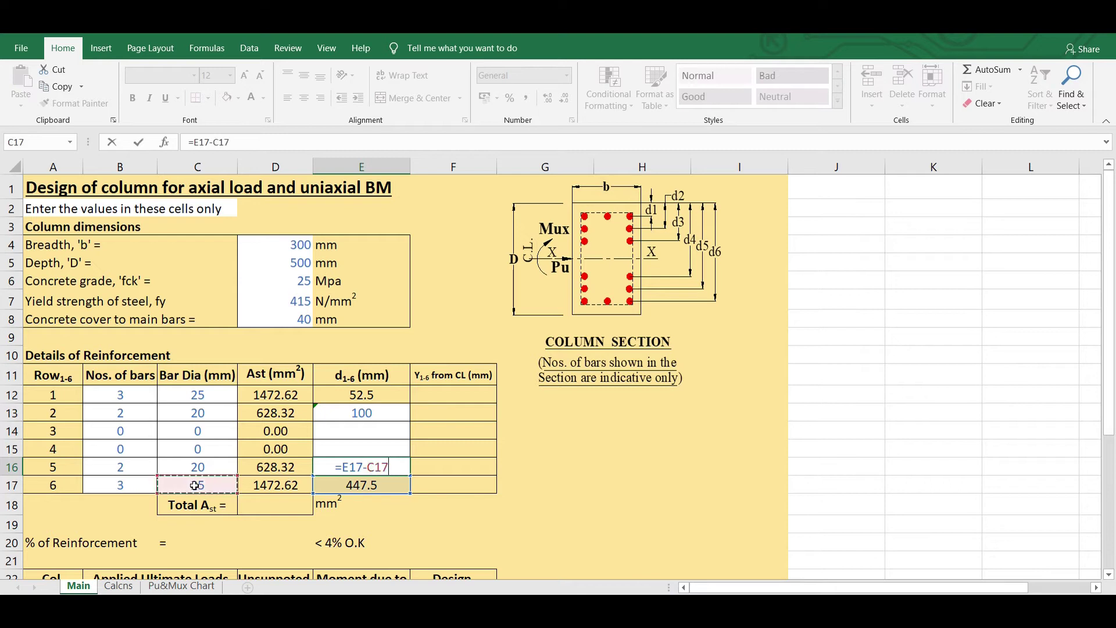
{"action": "type", "text": "/2-MAX("}
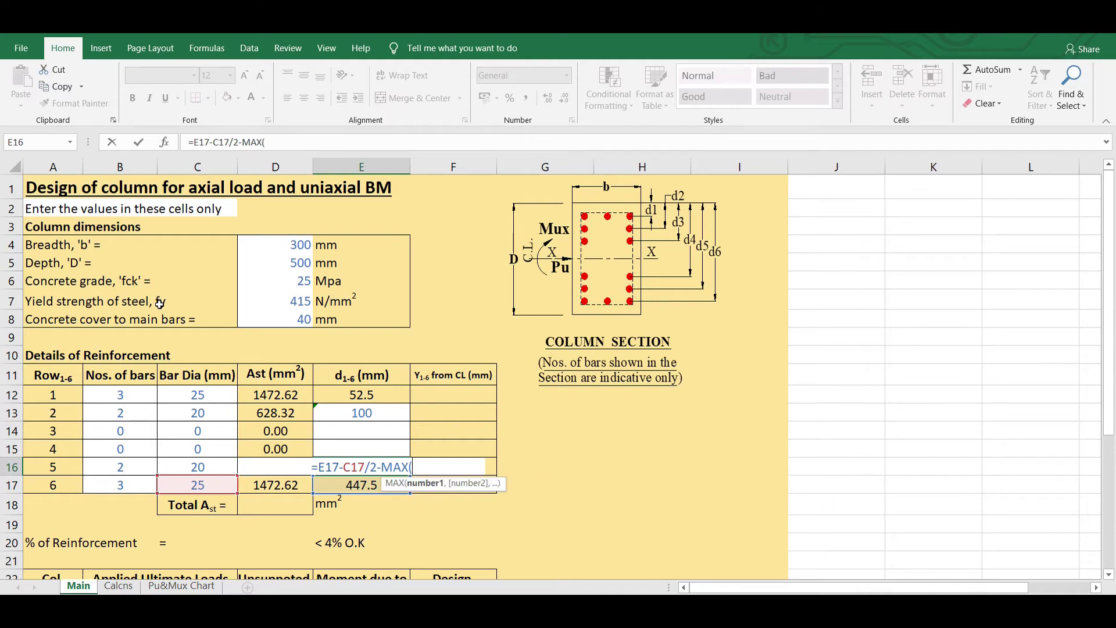
{"action": "left_click_drag", "start_coordinate": [197, 468], "coordinate": [199, 482]}
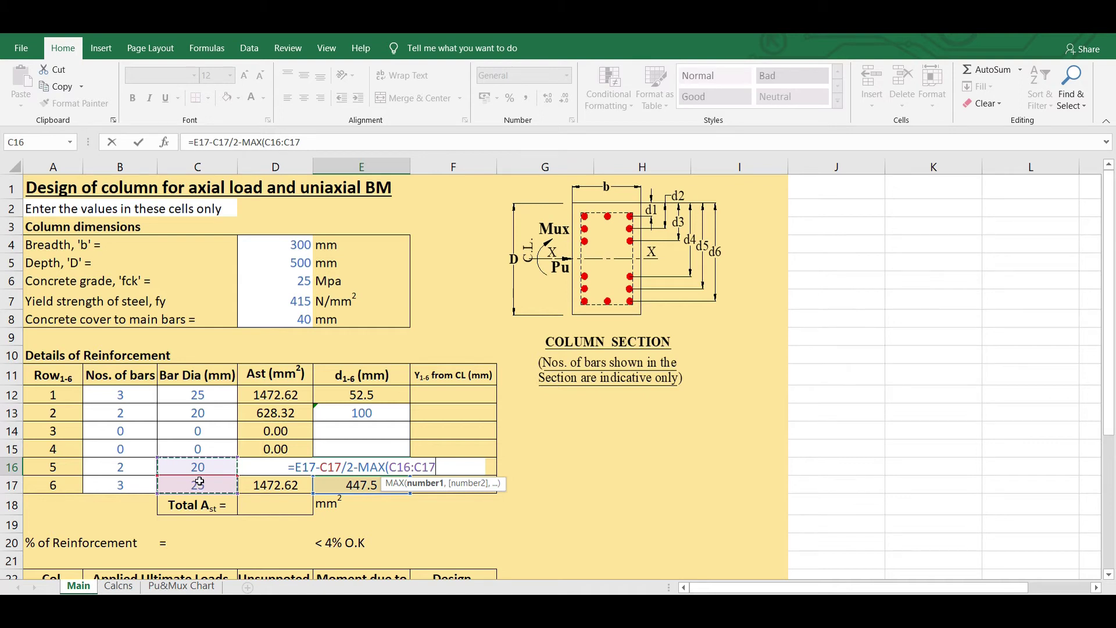
{"action": "type", "text": ")"}
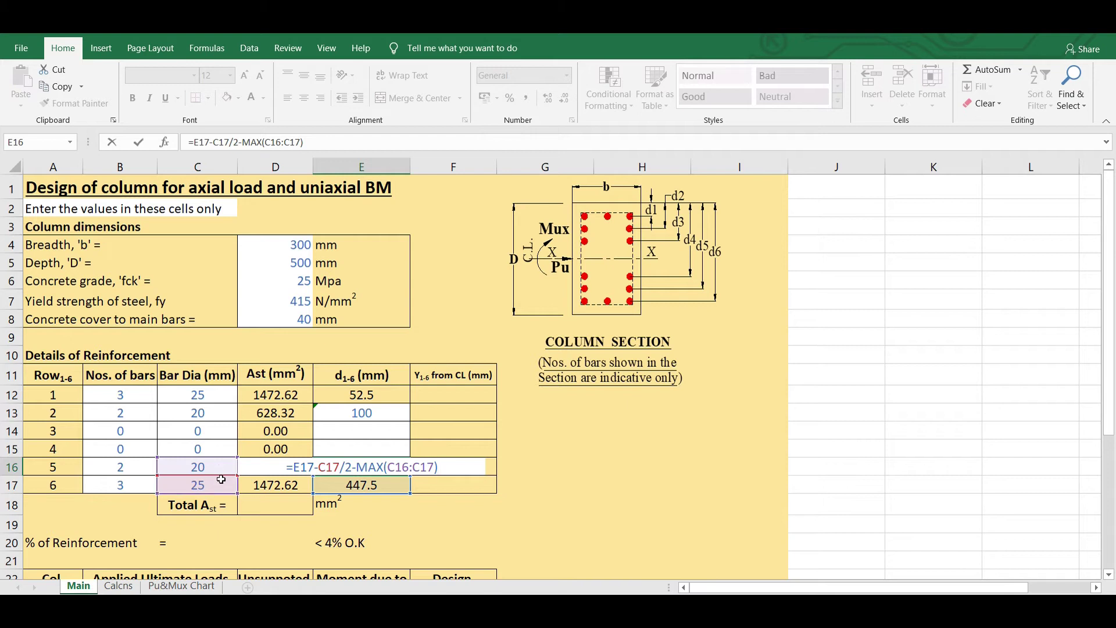
{"action": "type", "text": "-"}
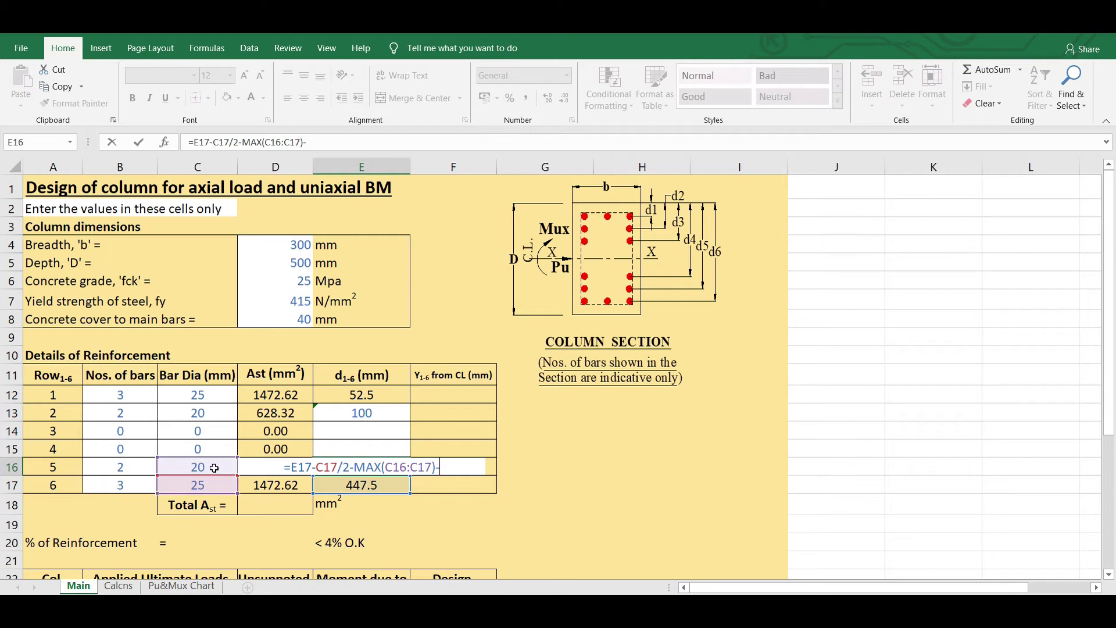
{"action": "left_click", "coordinate": [214, 467]}
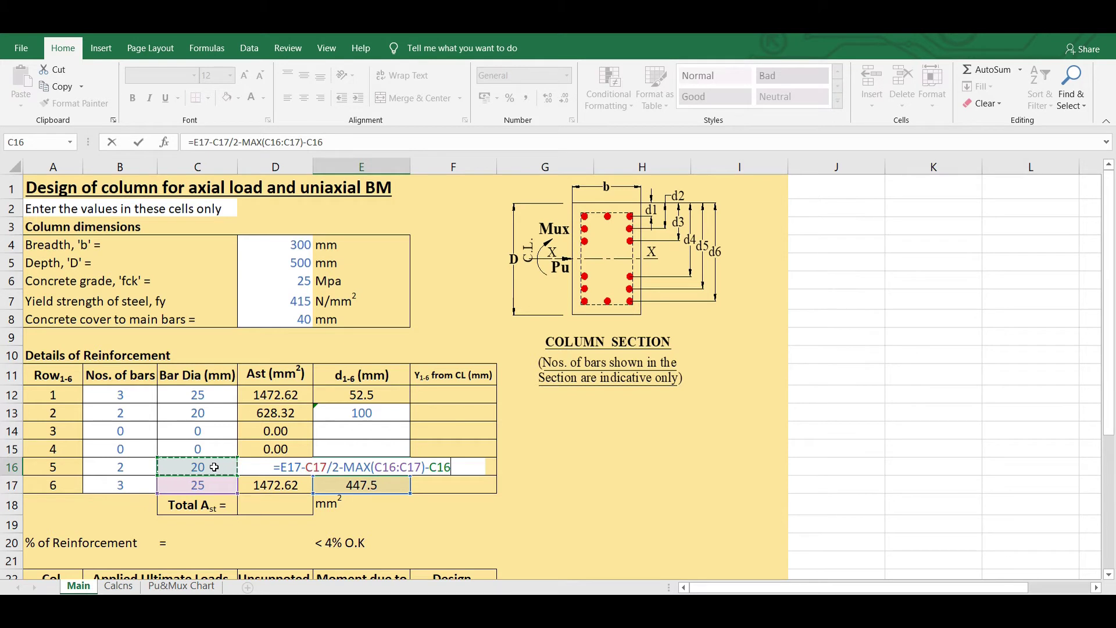
{"action": "type", "text": "/2"}
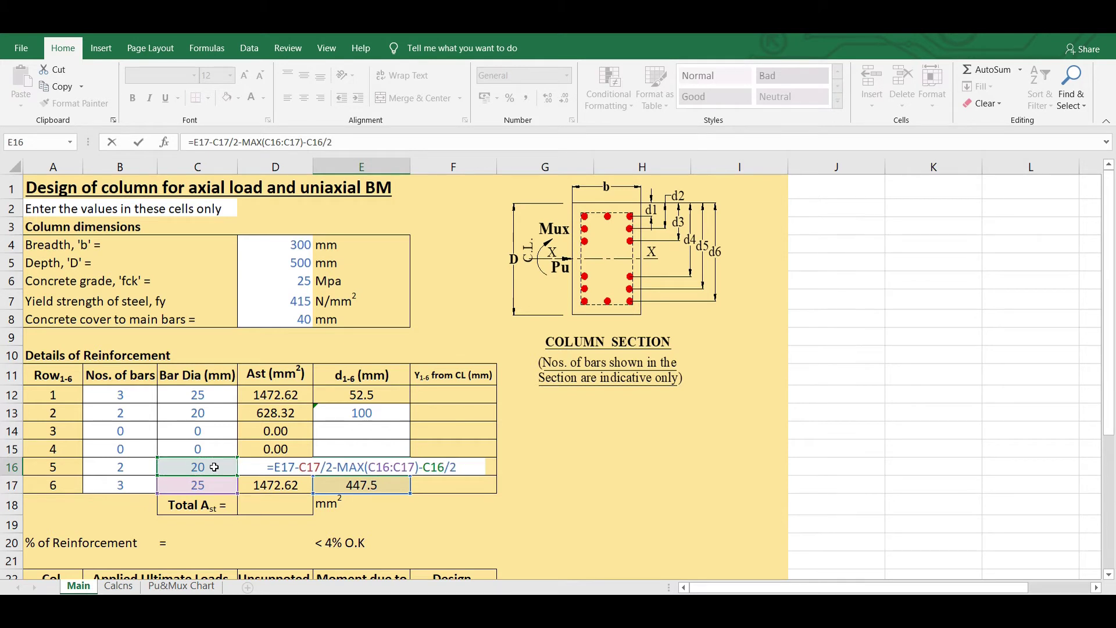
{"action": "key", "text": "Return"}
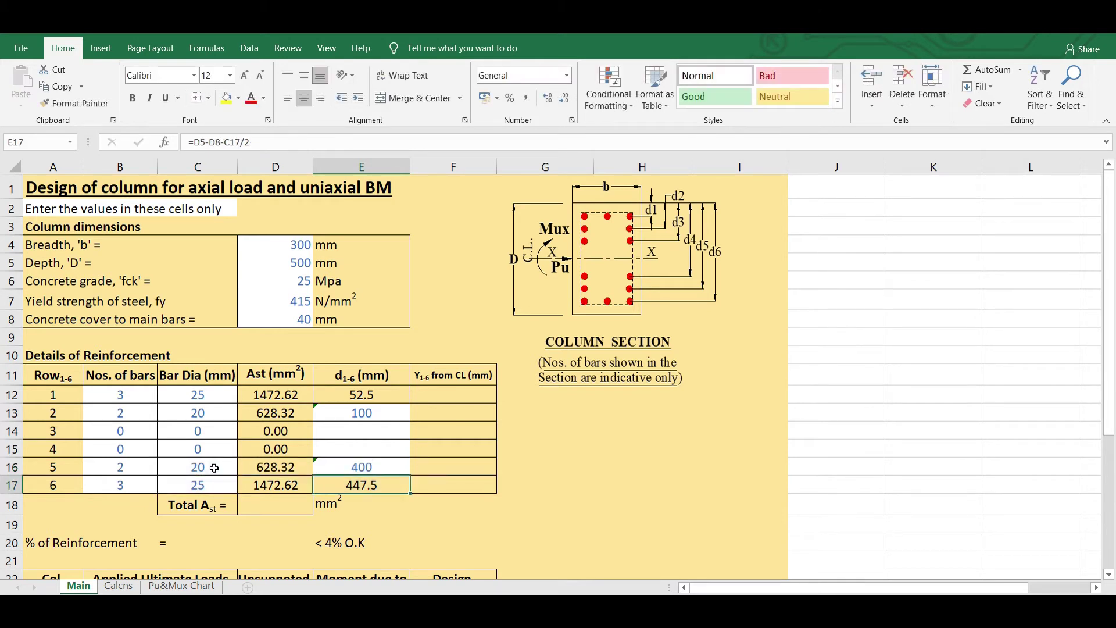
{"action": "left_click", "coordinate": [629, 469]}
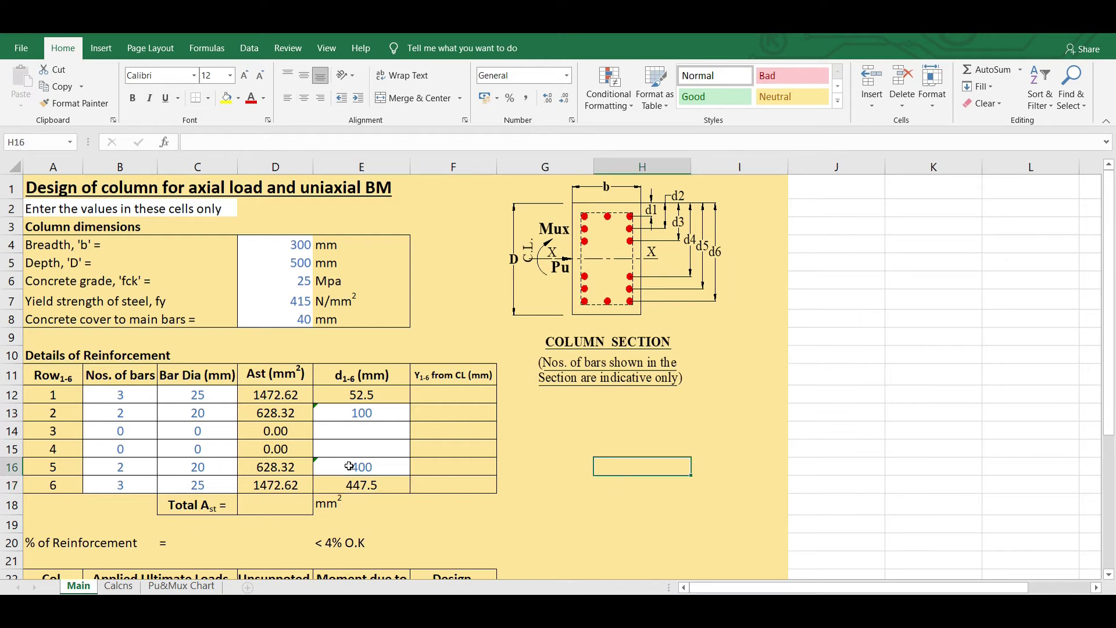
Step: Enter 0 as the d distance in E14 and E15 for rows 3 and 4
{"action": "left_click", "coordinate": [347, 431]}
{"action": "type", "text": "0"}
{"action": "key", "text": "Return"}
{"action": "type", "text": "0"}
{"action": "key", "text": "Return"}
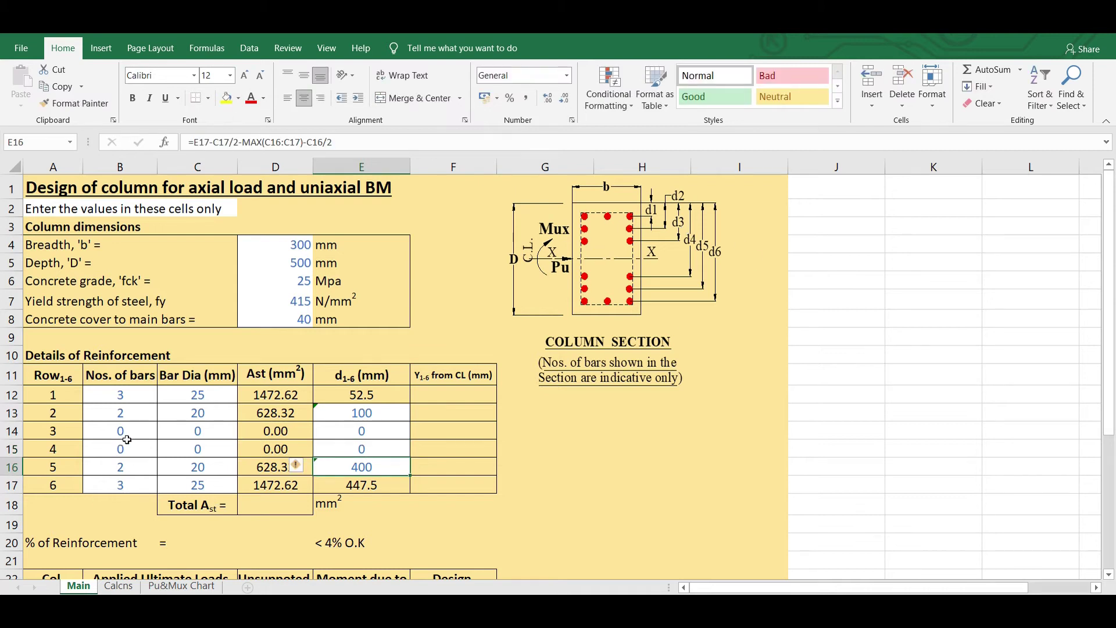
{"action": "left_click", "coordinate": [591, 464]}
{"action": "left_click", "coordinate": [659, 470]}
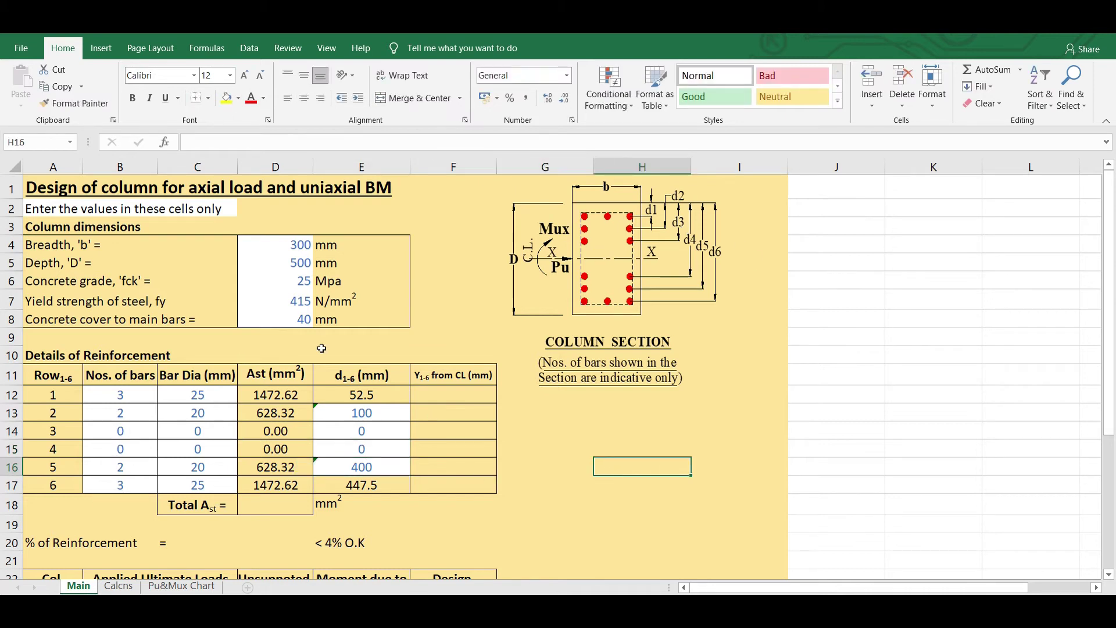
{"action": "left_click", "coordinate": [451, 400]}
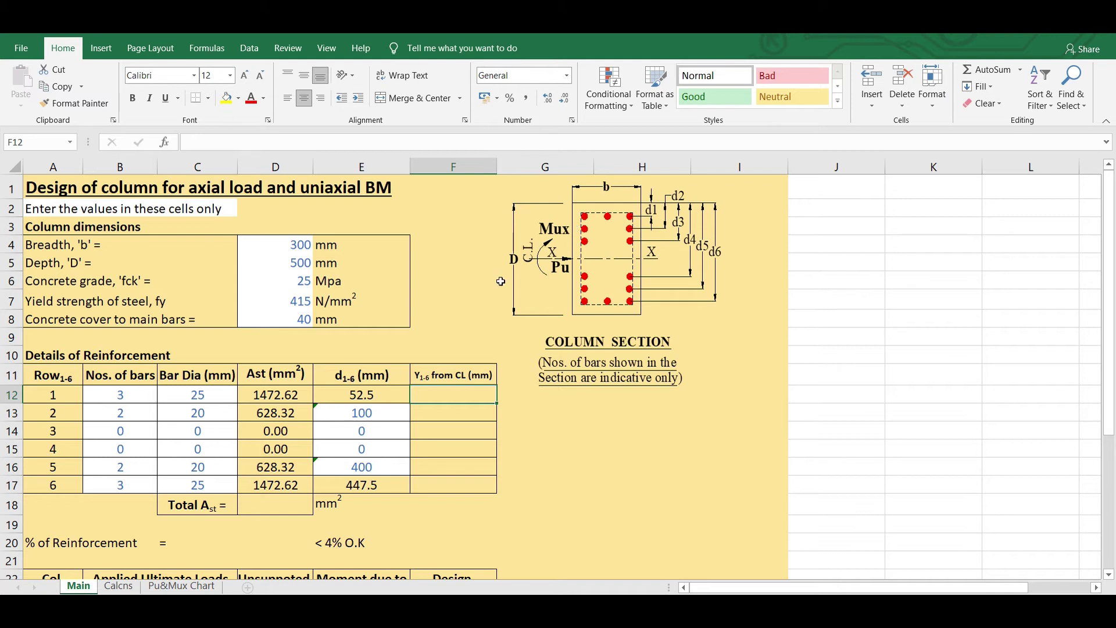
Step: Enter =D5/2-E12 in F12, giving row 1's centreline distance of 197.5 mm
{"action": "type", "text": "="}
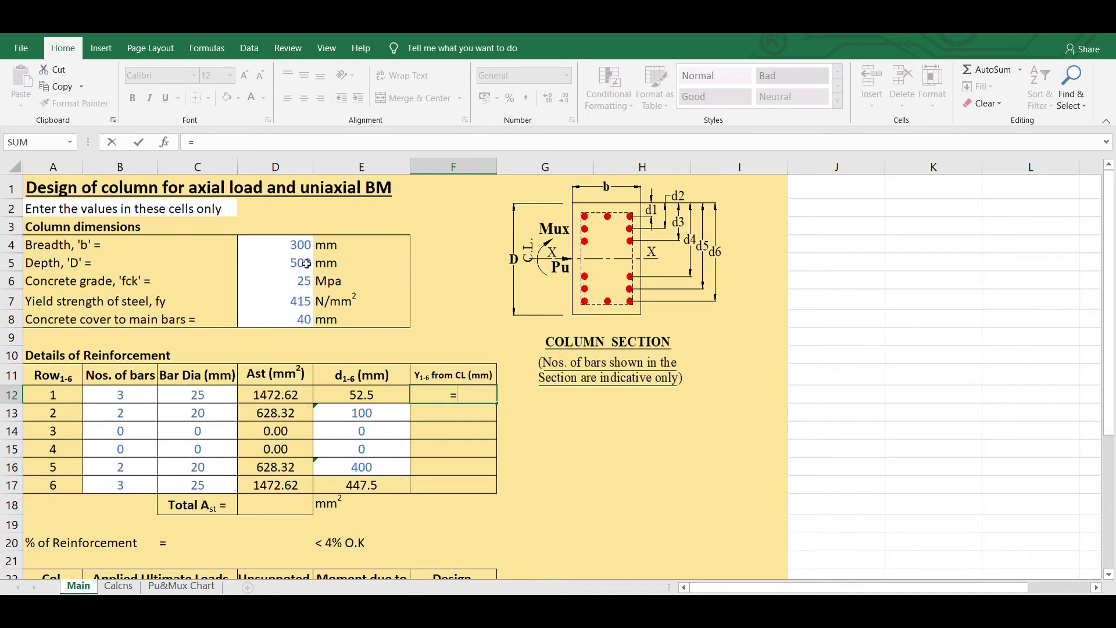
{"action": "left_click", "coordinate": [306, 263]}
{"action": "type", "text": "/2-"}
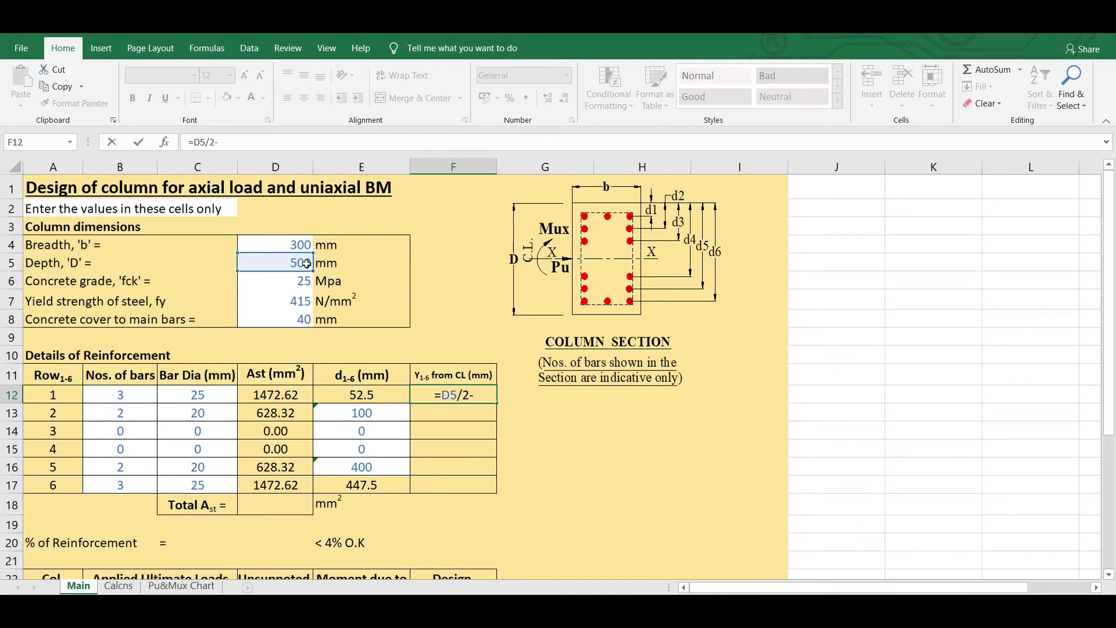
{"action": "left_click", "coordinate": [374, 394]}
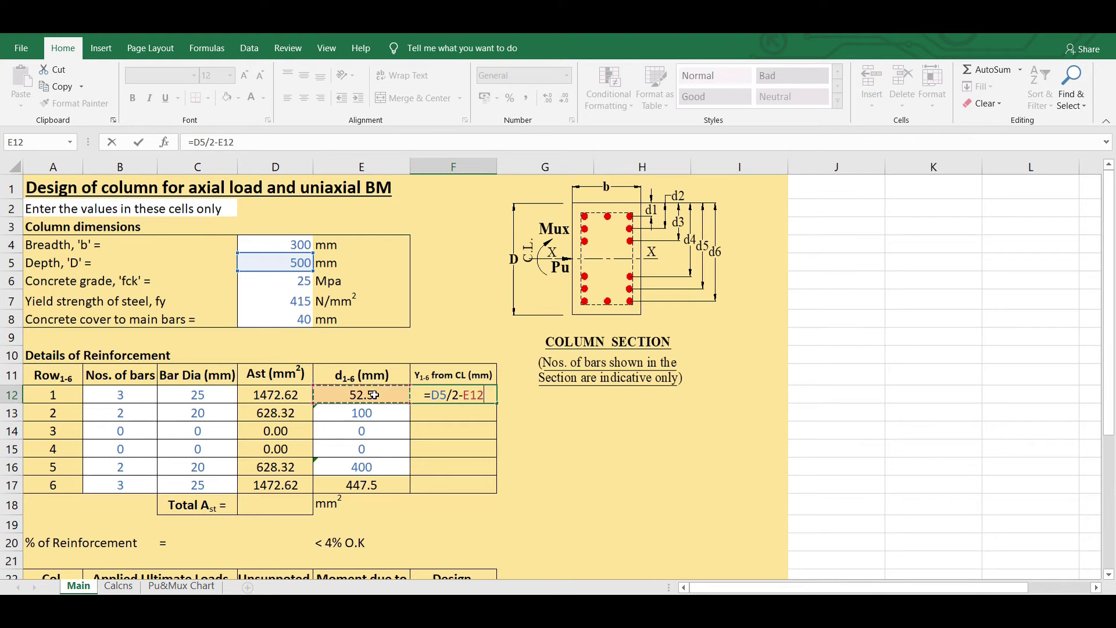
{"action": "key", "text": "Return"}
Step: Review the F12 and E13 formulas and re-confirm F12 unchanged
{"action": "left_click", "coordinate": [465, 393]}
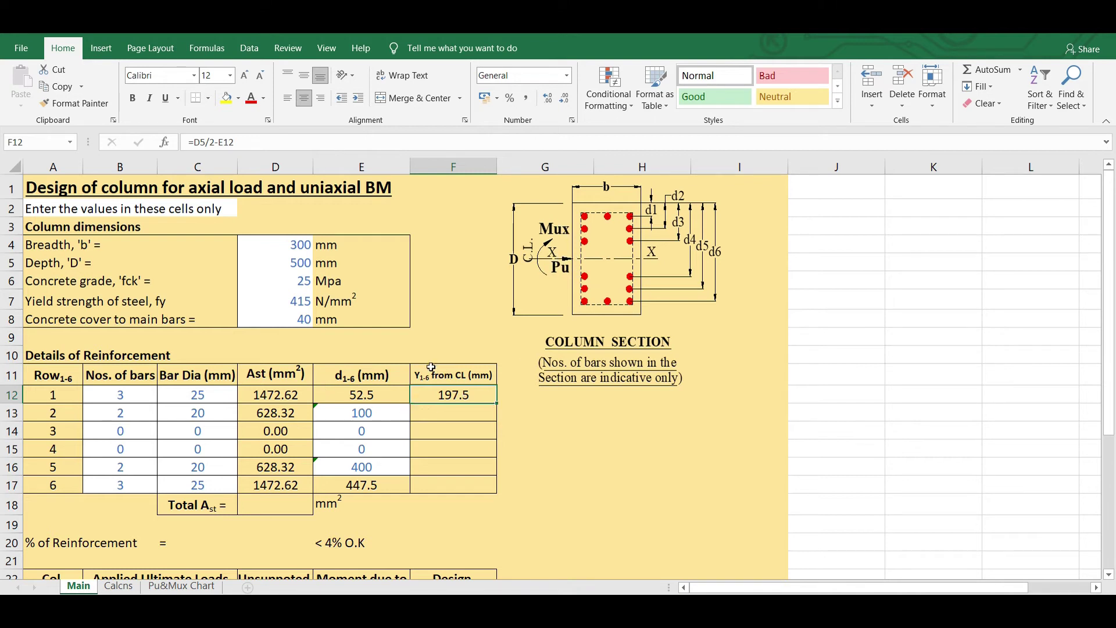
{"action": "left_click", "coordinate": [442, 417]}
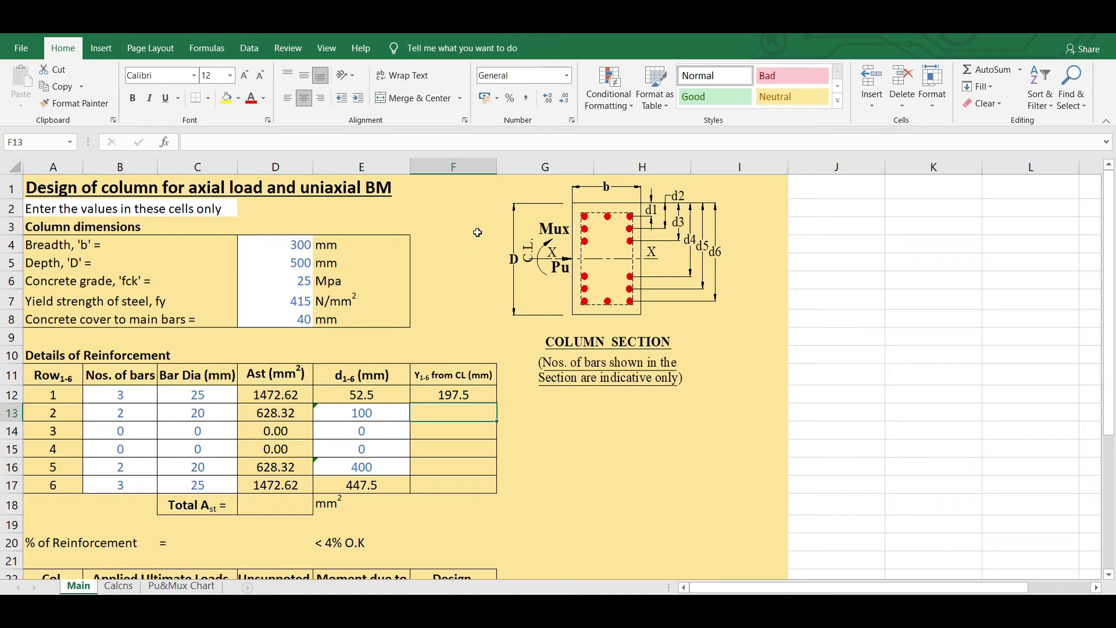
{"action": "left_click", "coordinate": [361, 414]}
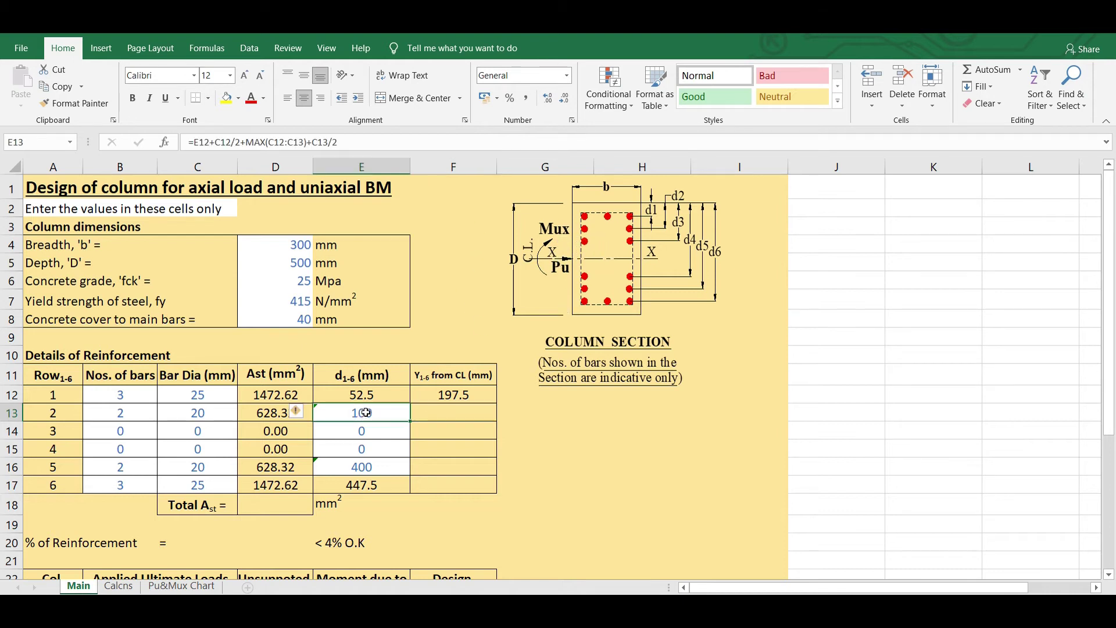
{"action": "left_click", "coordinate": [438, 410]}
{"action": "left_click", "coordinate": [436, 391]}
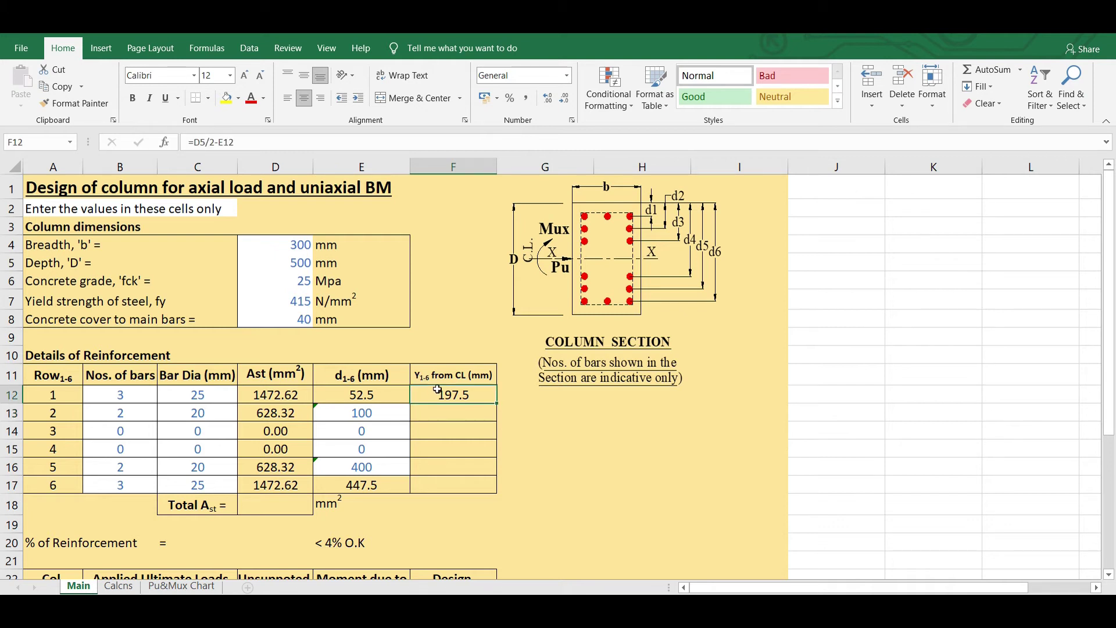
{"action": "left_click", "coordinate": [207, 141]}
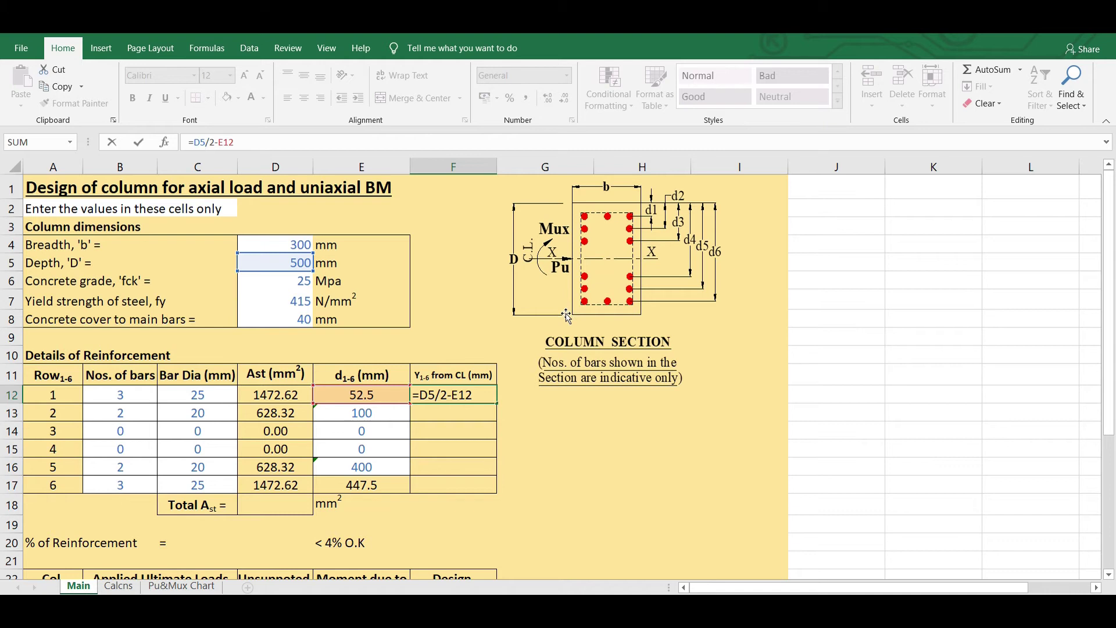
{"action": "key", "text": "Return"}
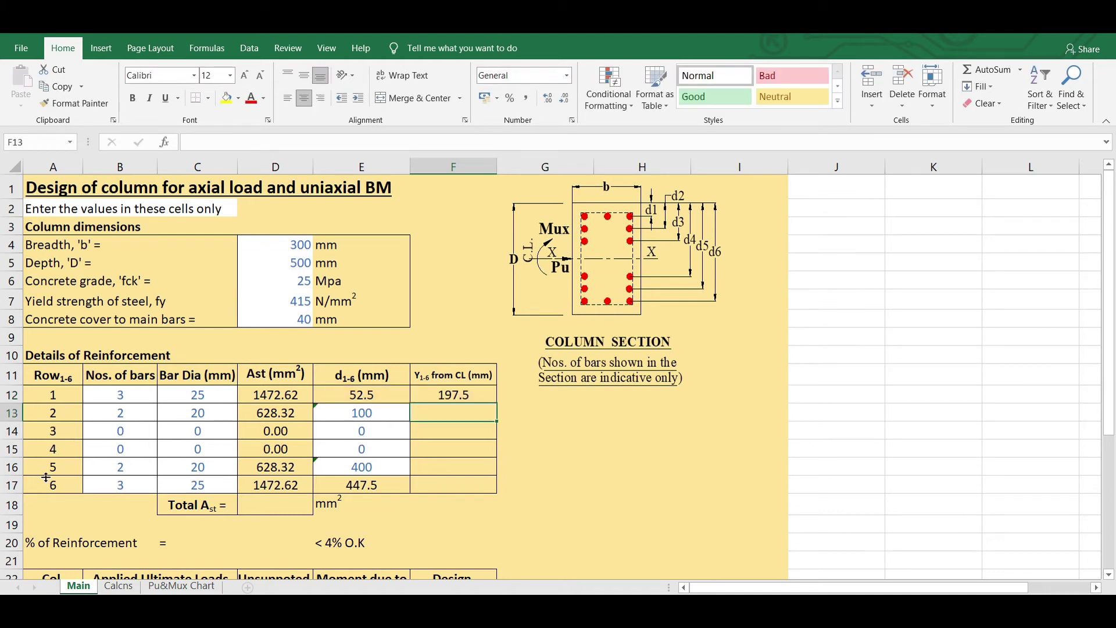
Step: Rebuild F12 as =$D$5/2-E12 with an absolute D5 reference, still 197.5 mm
{"action": "left_click", "coordinate": [450, 395]}
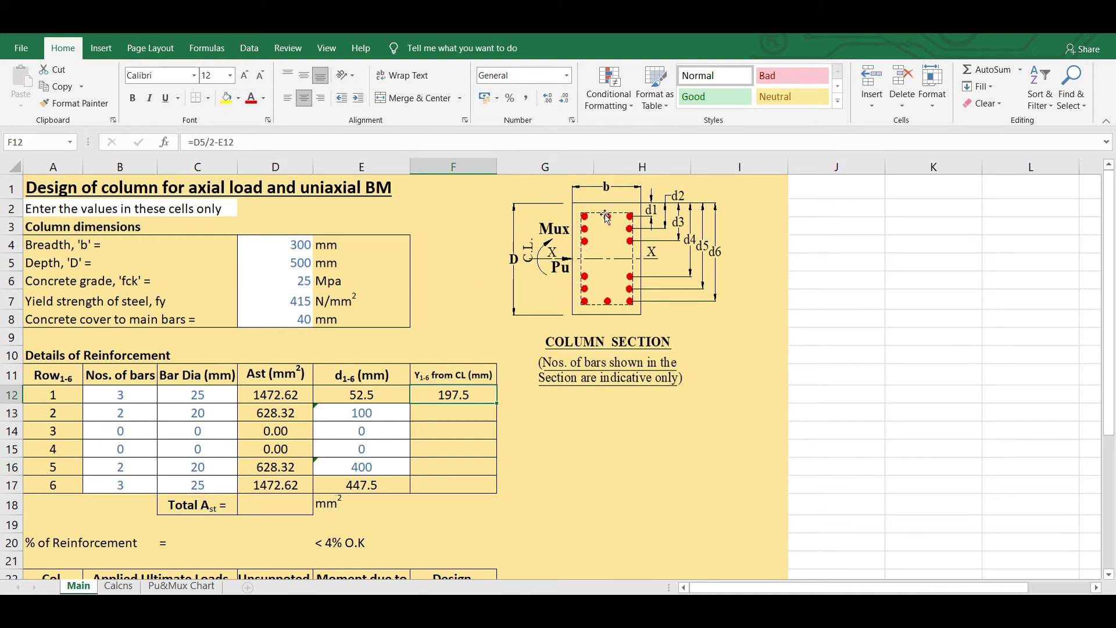
{"action": "left_click", "coordinate": [206, 142]}
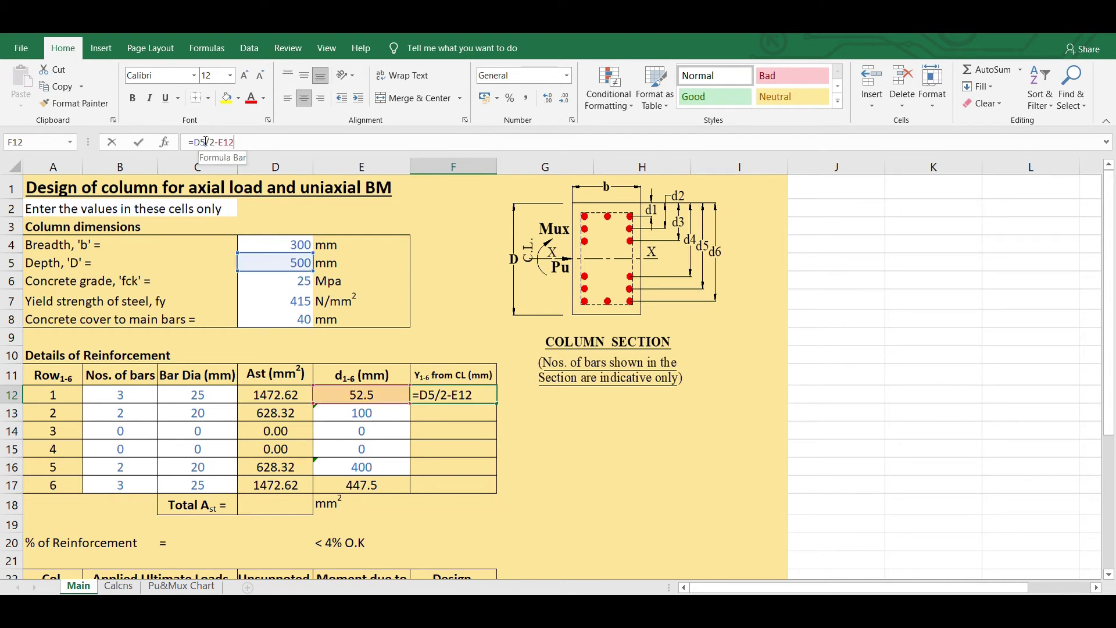
{"action": "key", "text": "BackSpace"}
{"action": "key", "text": "BackSpace"}
{"action": "key", "text": "BackSpace"}
{"action": "key", "text": "BackSpace"}
{"action": "key", "text": "BackSpace"}
{"action": "key", "text": "BackSpace"}
{"action": "key", "text": "BackSpace"}
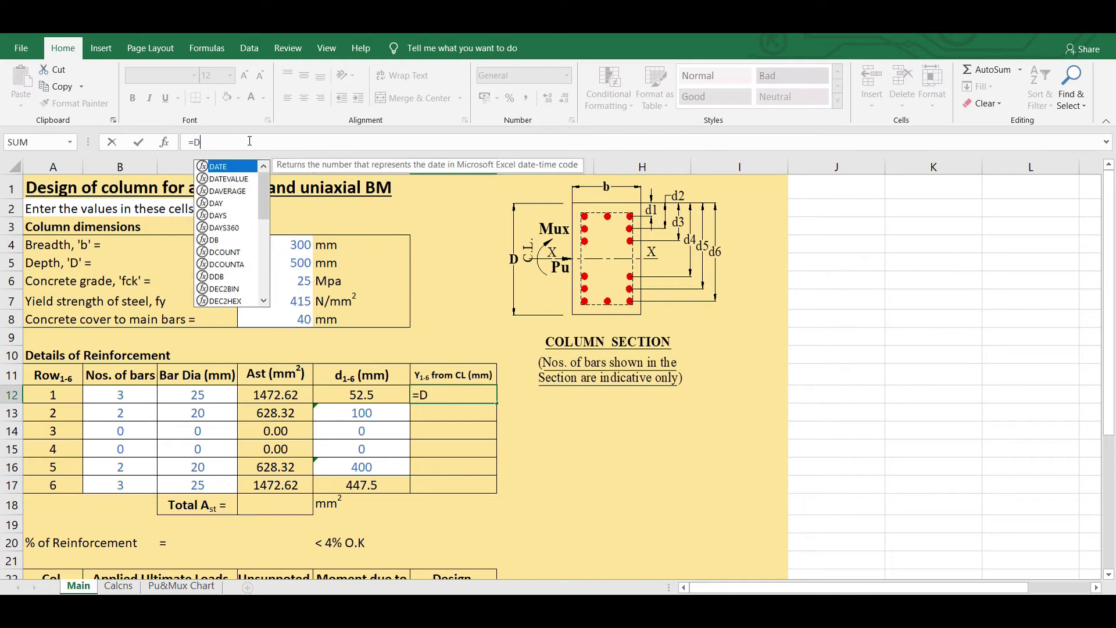
{"action": "key", "text": "BackSpace"}
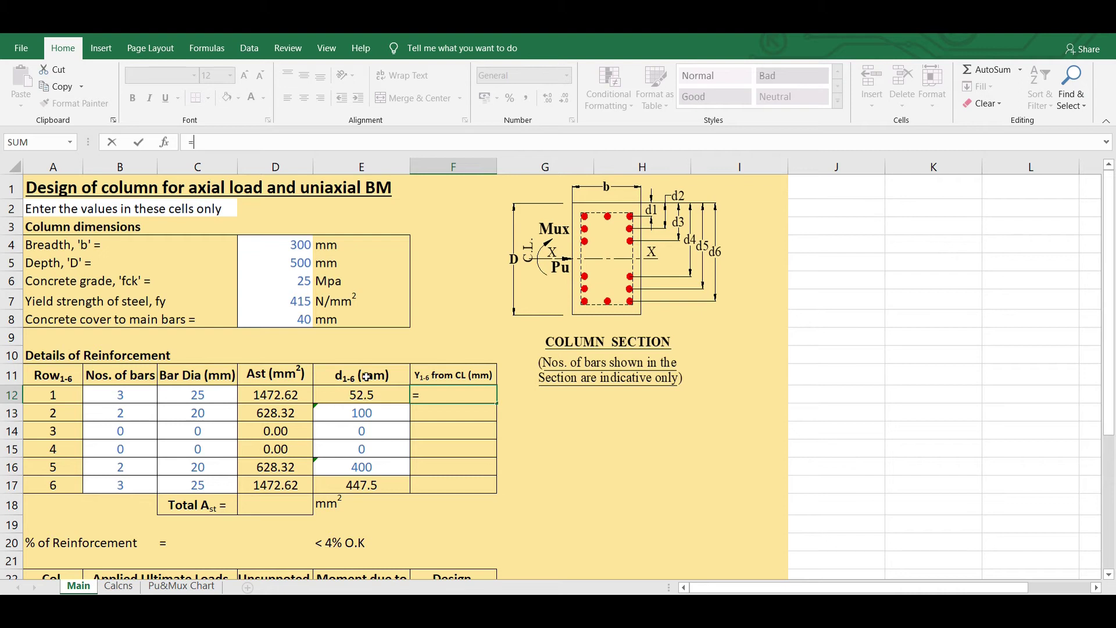
{"action": "left_click", "coordinate": [302, 265]}
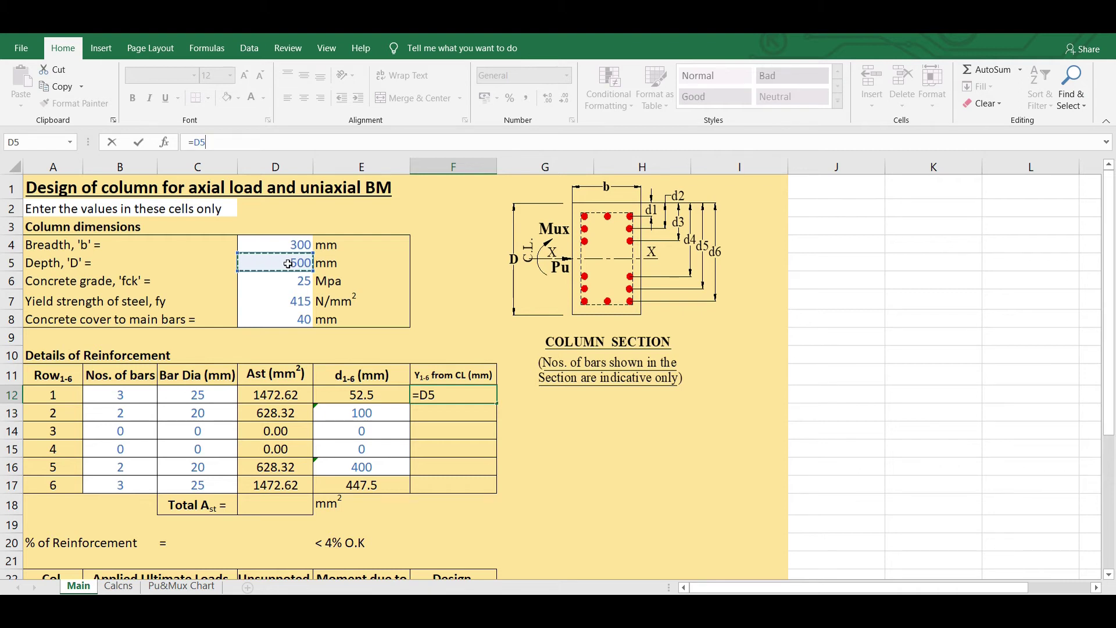
{"action": "key", "text": "F4"}
{"action": "type", "text": "/"}
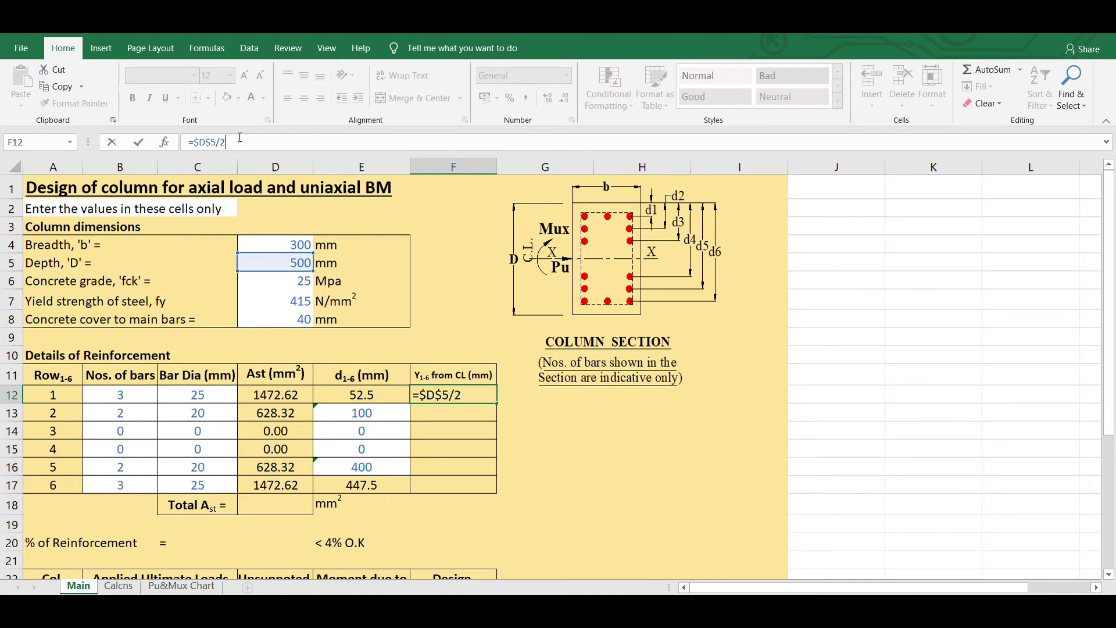
{"action": "type", "text": "2-"}
{"action": "left_click", "coordinate": [377, 396]}
{"action": "key", "text": "Return"}
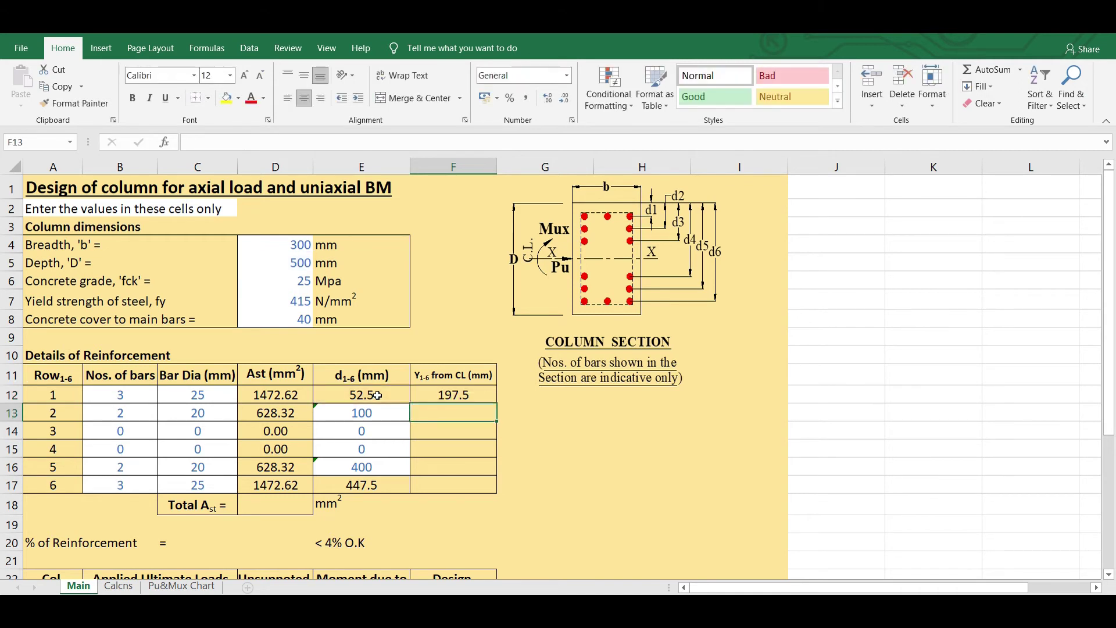
Step: Fill the F12 formula down to F17, giving 150, 250, 250, -150, -197.5 mm
{"action": "left_click", "coordinate": [465, 395]}
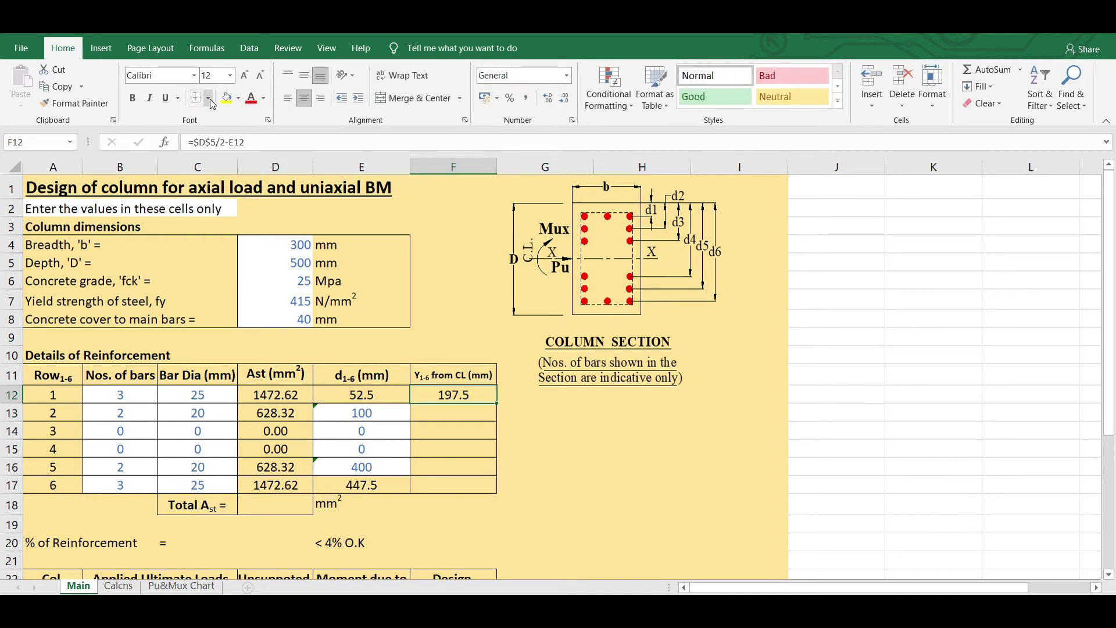
{"action": "left_click", "coordinate": [207, 143]}
{"action": "key", "text": "Return"}
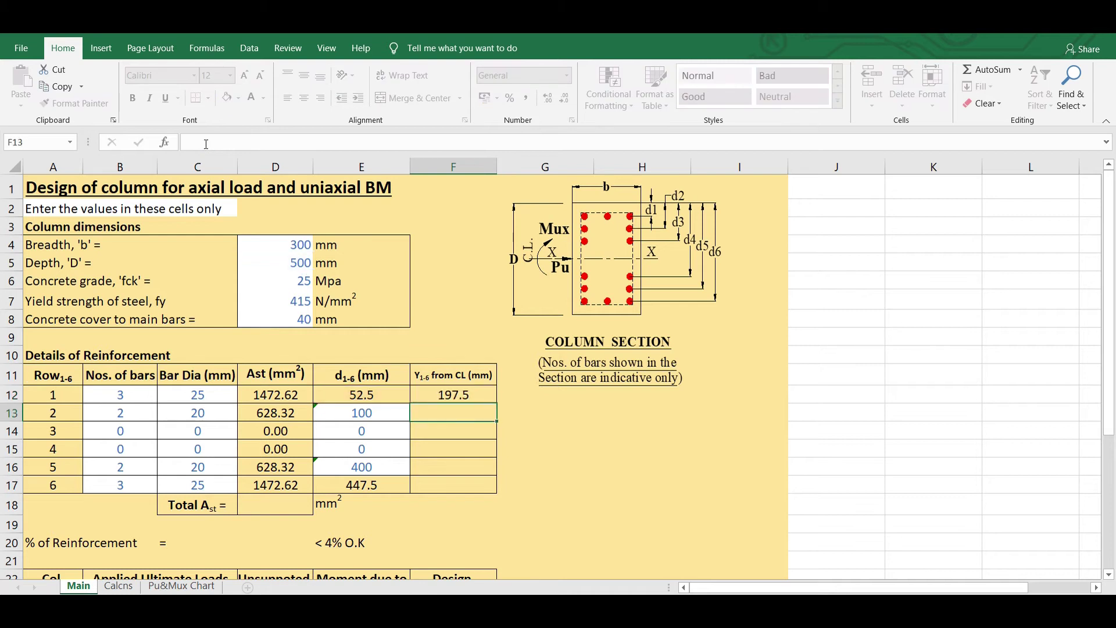
{"action": "left_click", "coordinate": [476, 394]}
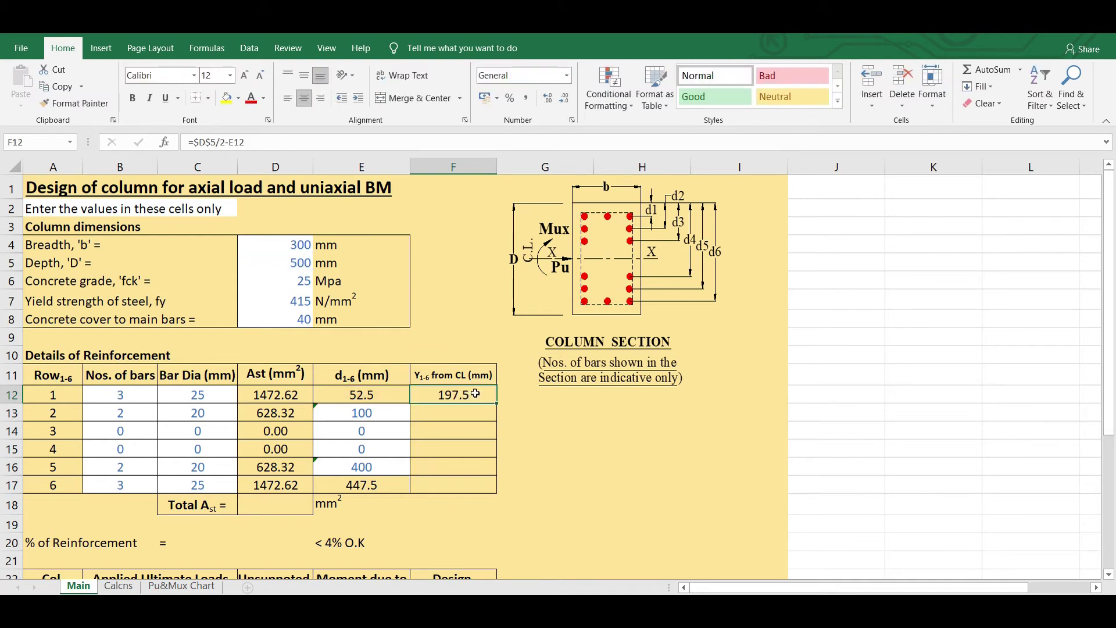
{"action": "left_click_drag", "start_coordinate": [497, 406], "coordinate": [497, 493]}
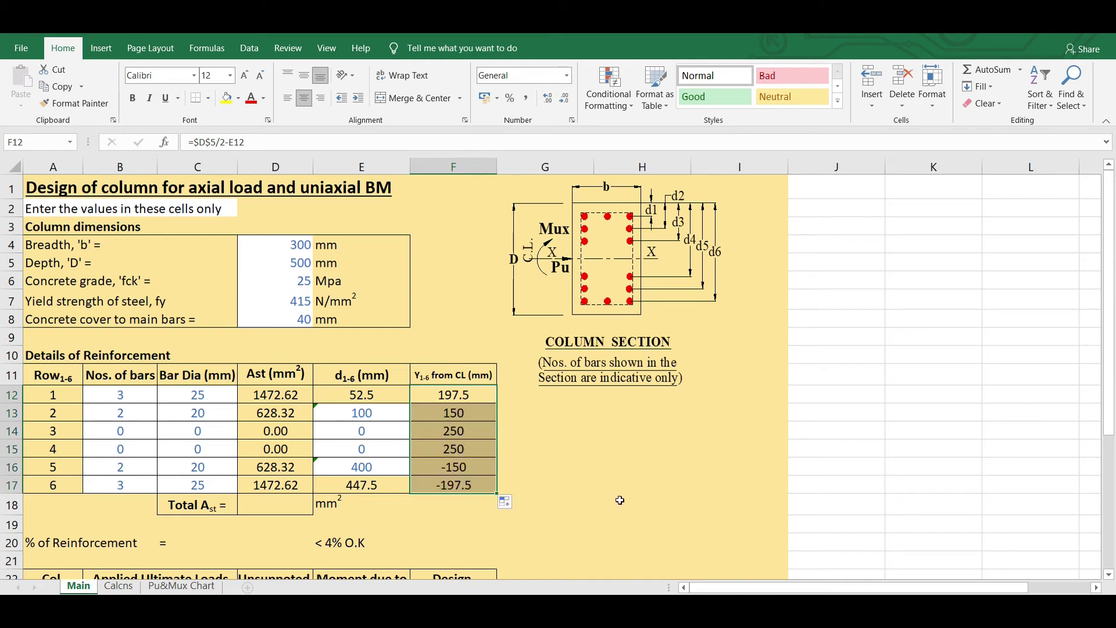
{"action": "left_click", "coordinate": [620, 500]}
{"action": "left_click", "coordinate": [620, 479]}
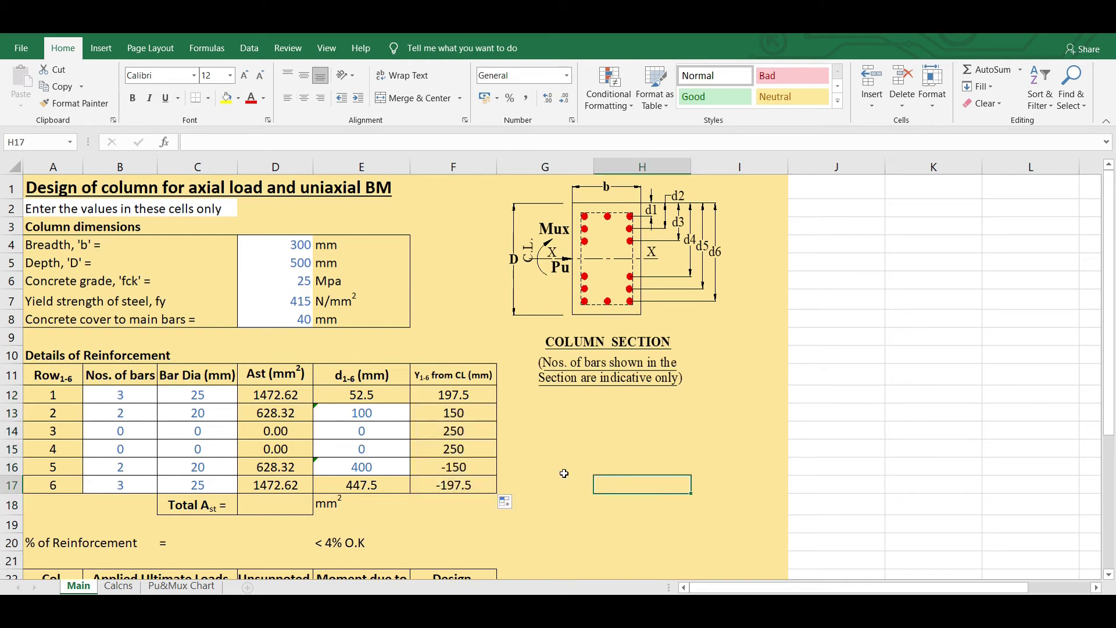
Step: Check the F13 and F16 formulas, =$D$5/2-E13 and =$D$5/2-E16
{"action": "left_click", "coordinate": [466, 413]}
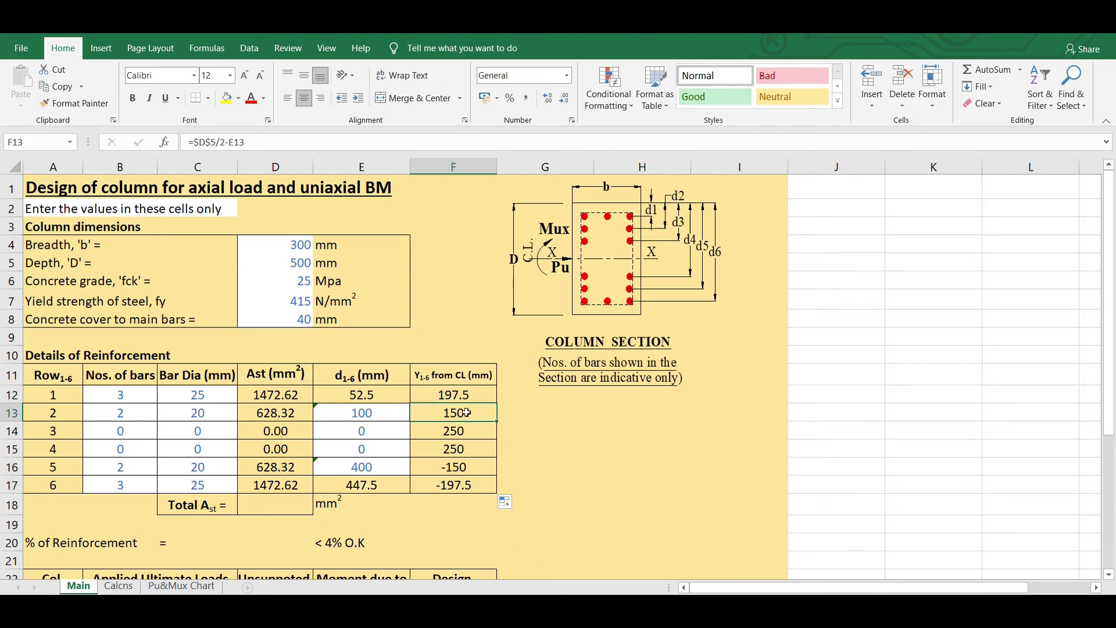
{"action": "left_click", "coordinate": [207, 141]}
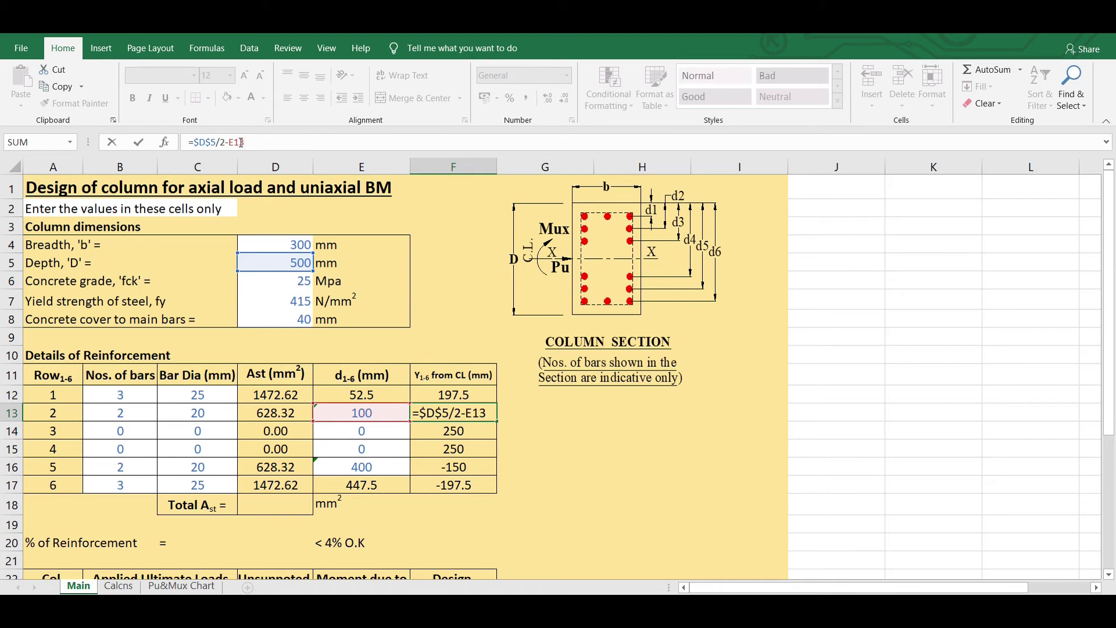
{"action": "key", "text": "Return"}
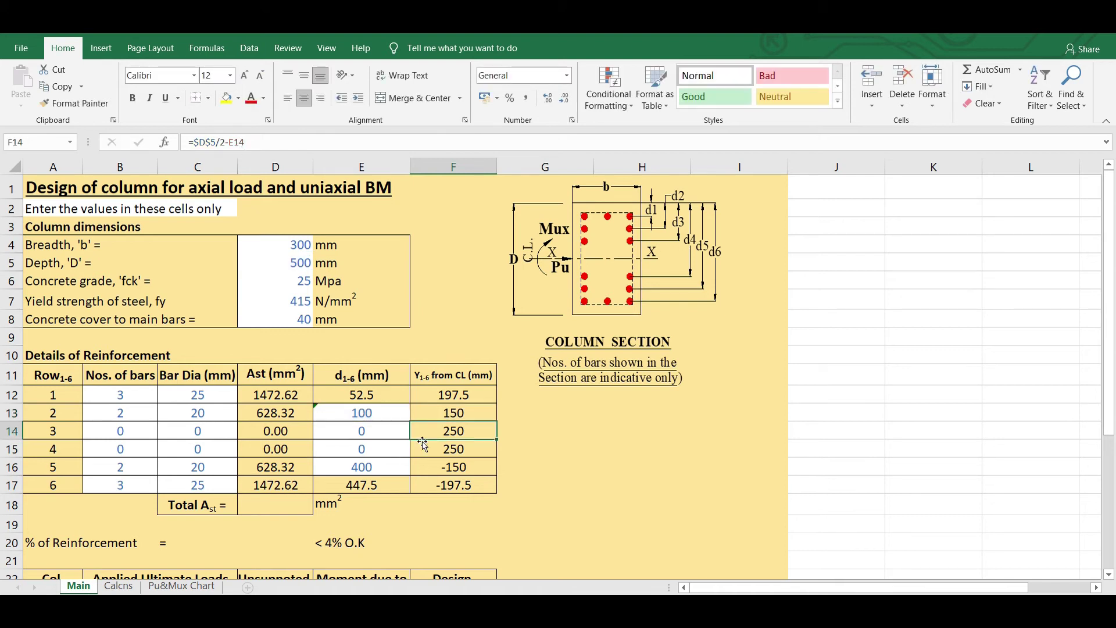
{"action": "left_click", "coordinate": [453, 467]}
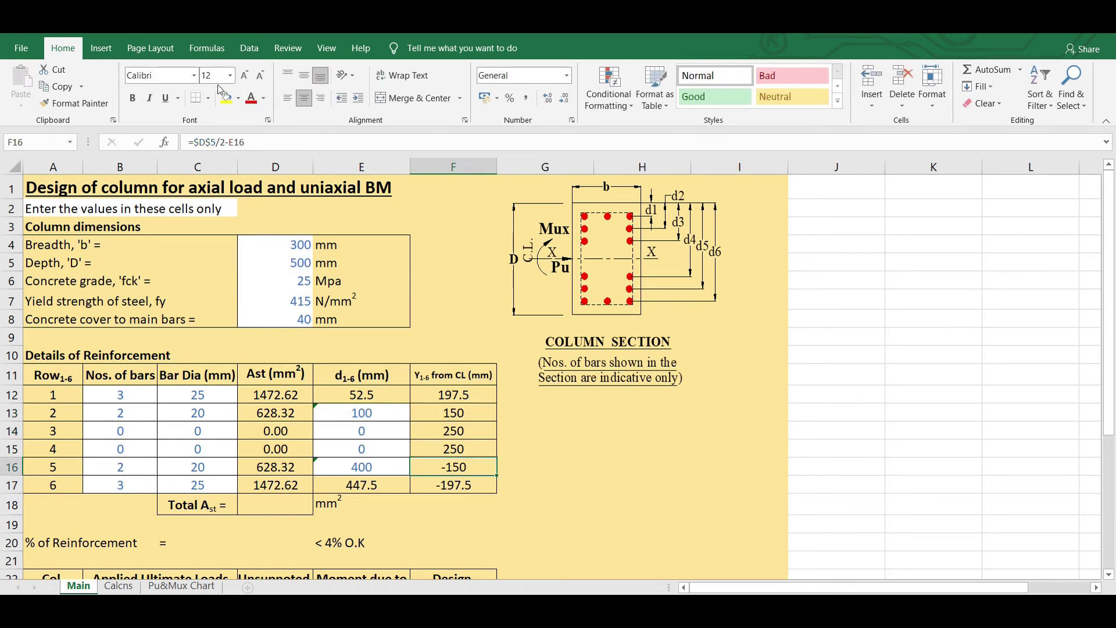
{"action": "left_click", "coordinate": [239, 142]}
{"action": "key", "text": "Escape"}
{"action": "left_click", "coordinate": [221, 142]}
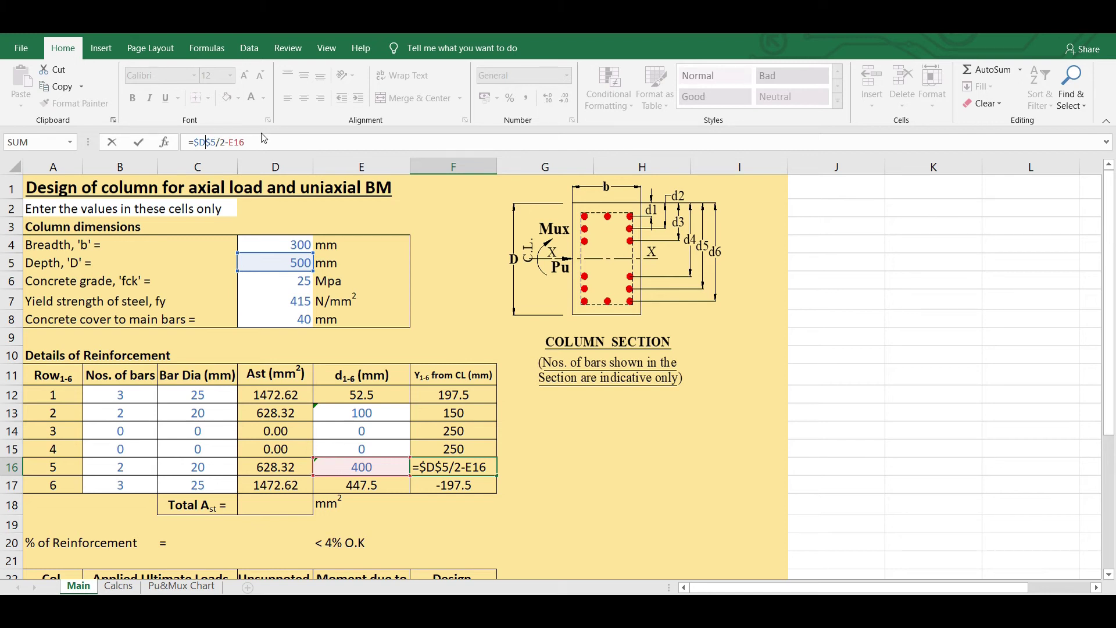
{"action": "key", "text": "Return"}
Step: Enter =SUM(D12:D17) in D18 so Total Ast reads 4201.88 mm²
{"action": "left_click", "coordinate": [632, 501]}
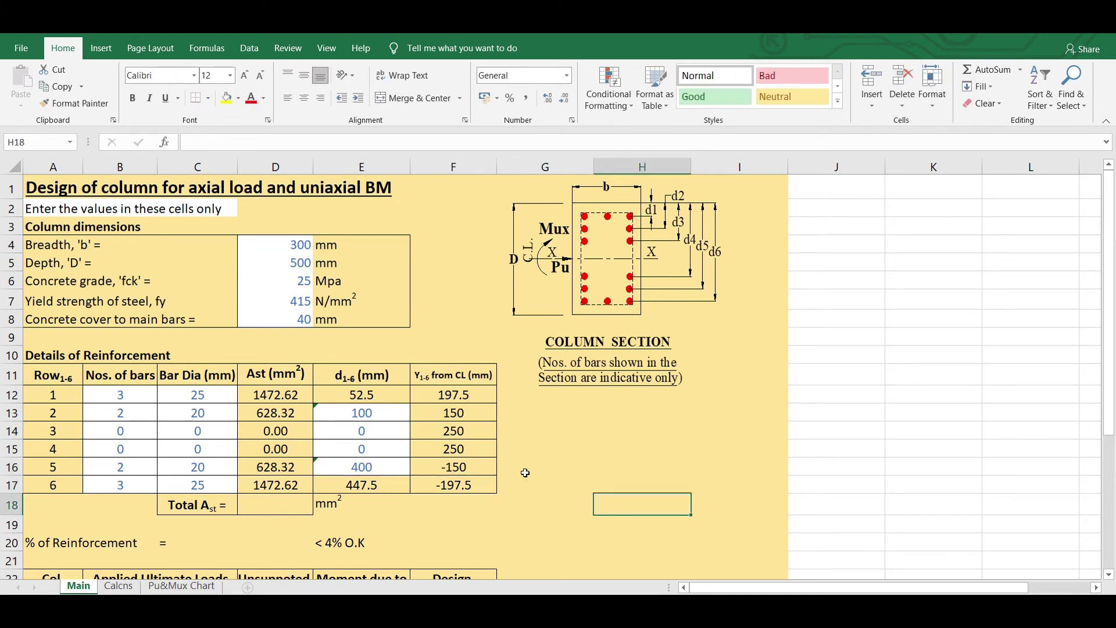
{"action": "scroll", "coordinate": [298, 411], "scroll_direction": "down", "scroll_amount": 1}
{"action": "left_click", "coordinate": [282, 443]}
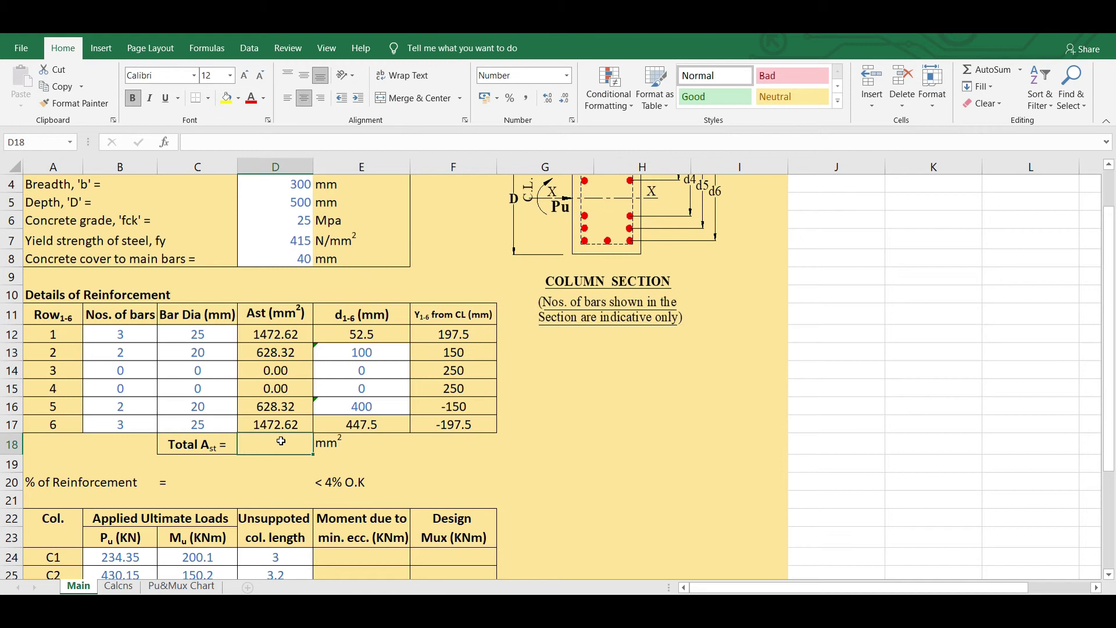
{"action": "type", "text": "=SUM("}
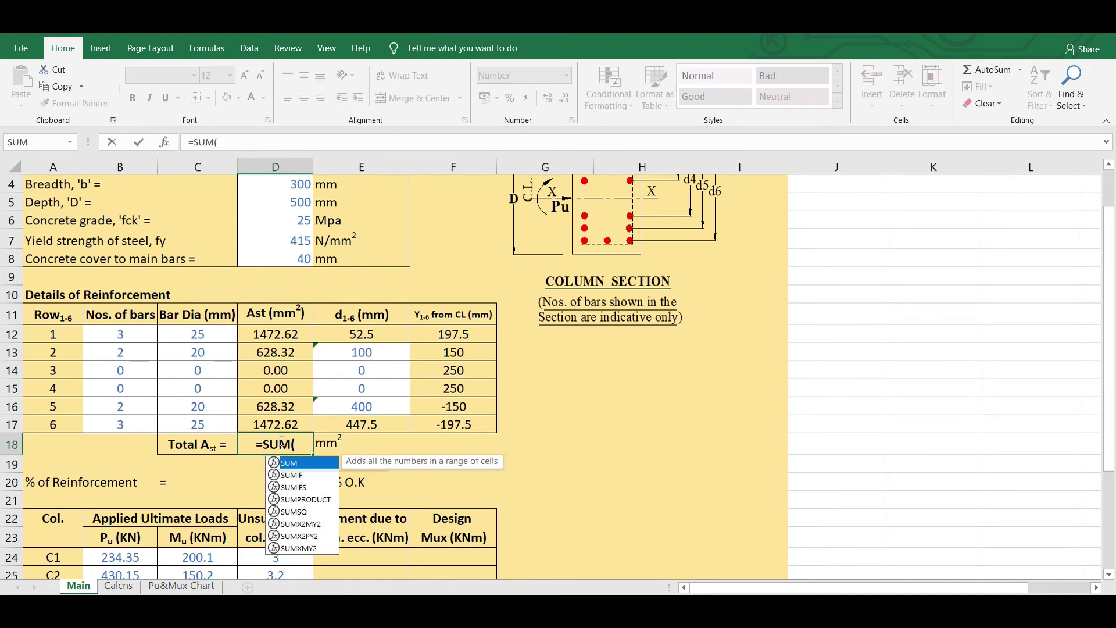
{"action": "left_click_drag", "start_coordinate": [268, 334], "coordinate": [263, 425]}
{"action": "type", "text": ")"}
{"action": "key", "text": "Return"}
Step: Enter =D18*100/(D4*D5) in D20 for the percentage of reinforcement, giving 2.801
{"action": "left_click", "coordinate": [611, 470]}
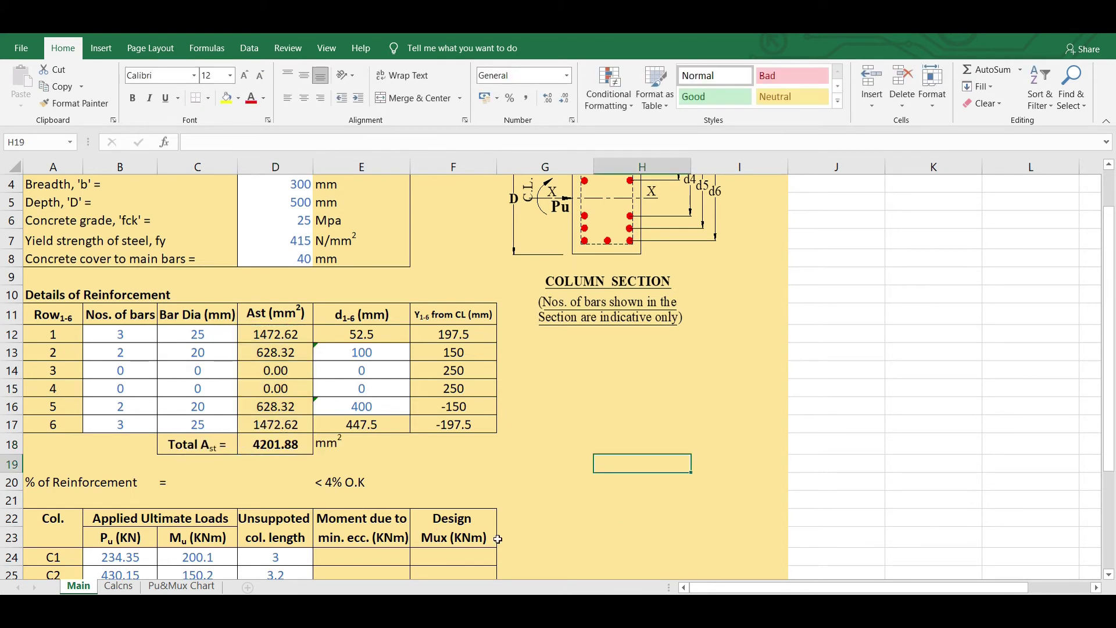
{"action": "left_click", "coordinate": [264, 482]}
{"action": "type", "text": "="}
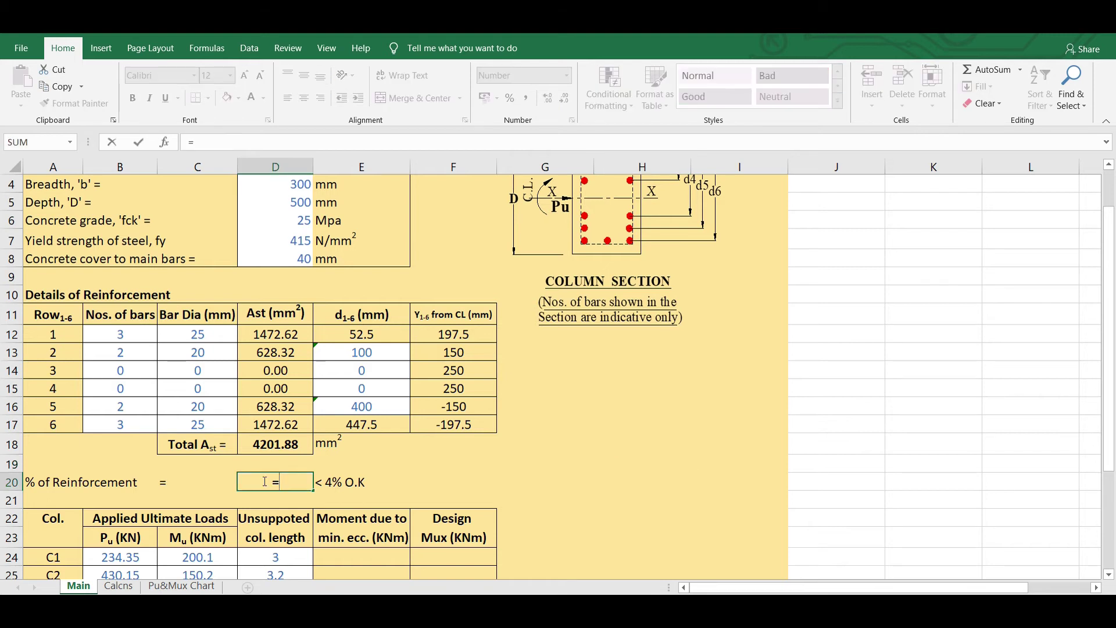
{"action": "left_click", "coordinate": [275, 444]}
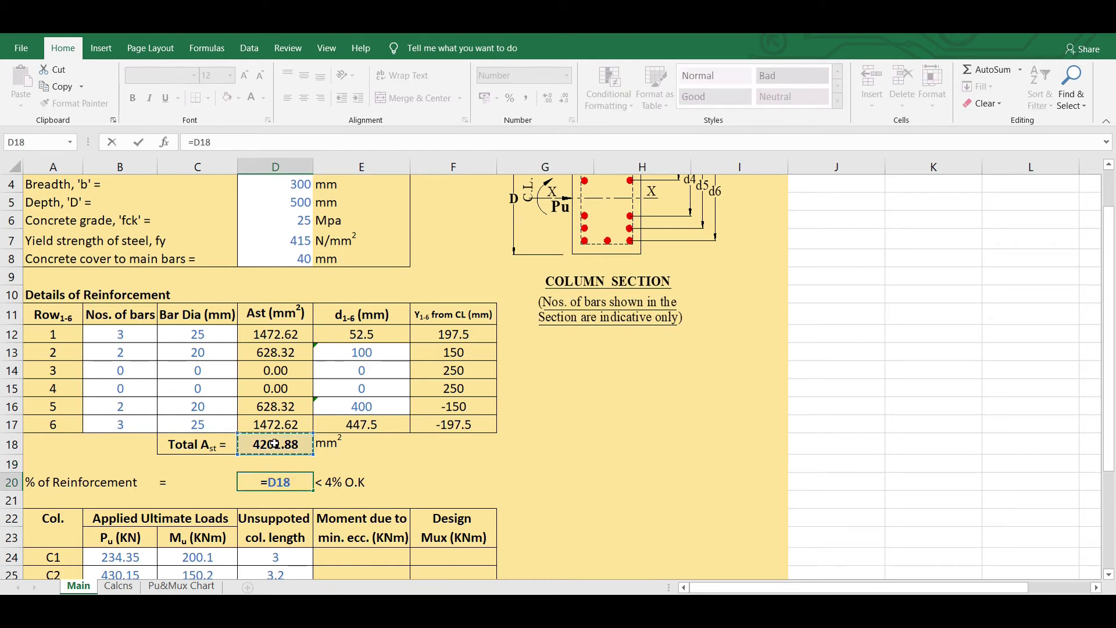
{"action": "type", "text": "*10"}
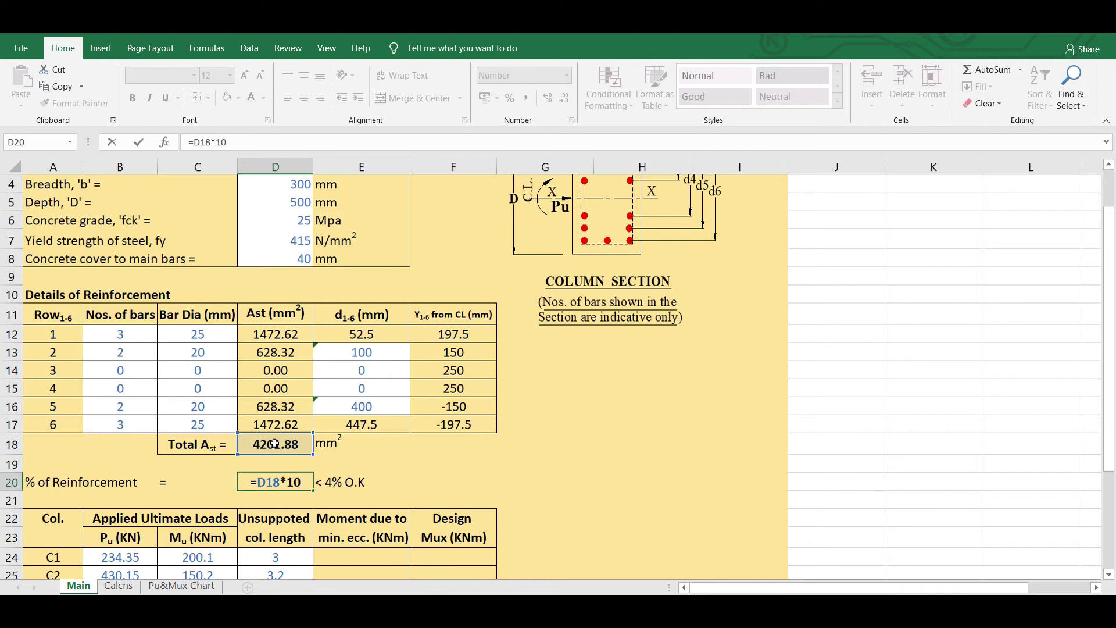
{"action": "type", "text": "0/("}
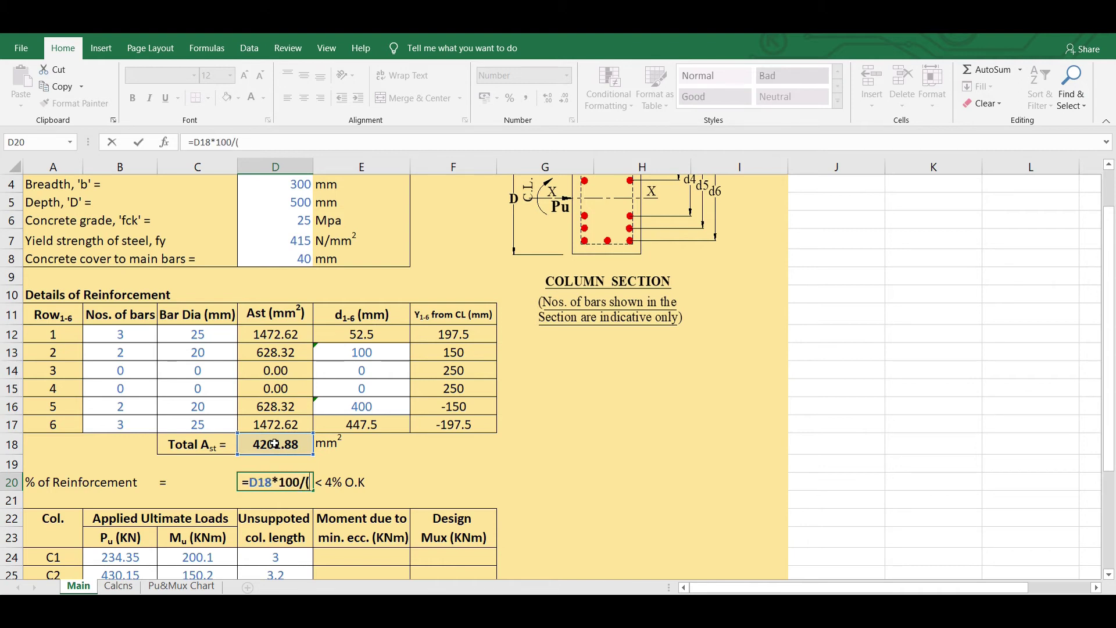
{"action": "scroll", "coordinate": [271, 440], "scroll_direction": "up", "scroll_amount": 1}
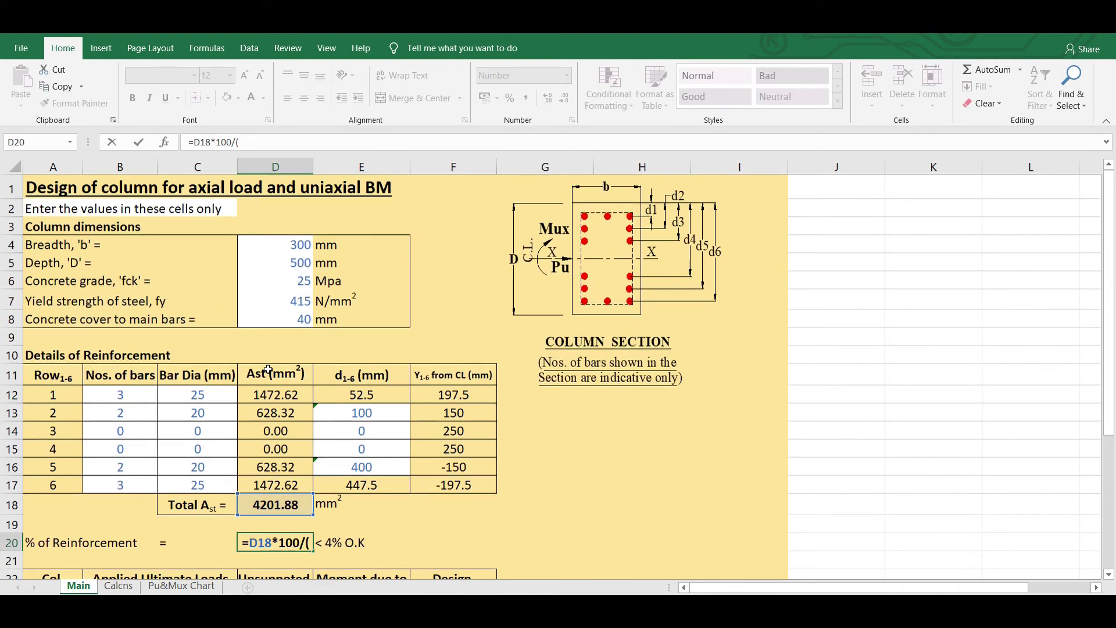
{"action": "left_click", "coordinate": [276, 247]}
{"action": "type", "text": "*"}
{"action": "left_click", "coordinate": [299, 267]}
{"action": "type", "text": ")"}
{"action": "key", "text": "Return"}
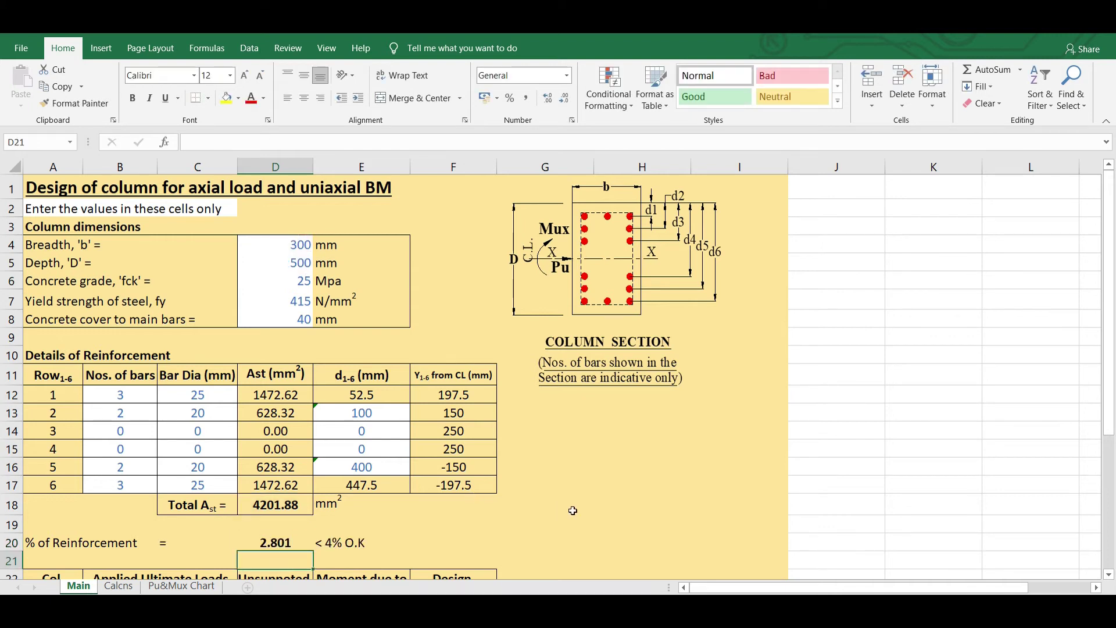
Step: Recheck D20's reinforcement formula, showing 2.801 with the < 4% O.K check
{"action": "left_click", "coordinate": [590, 540]}
{"action": "scroll", "coordinate": [587, 538], "scroll_direction": "down", "scroll_amount": 1}
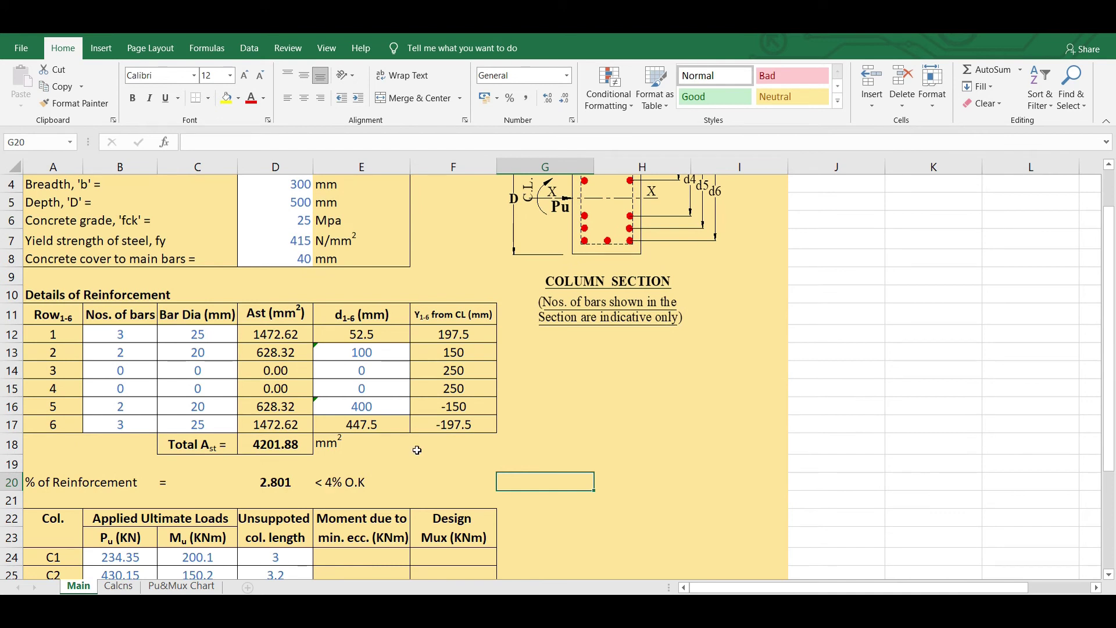
{"action": "left_click", "coordinate": [259, 483]}
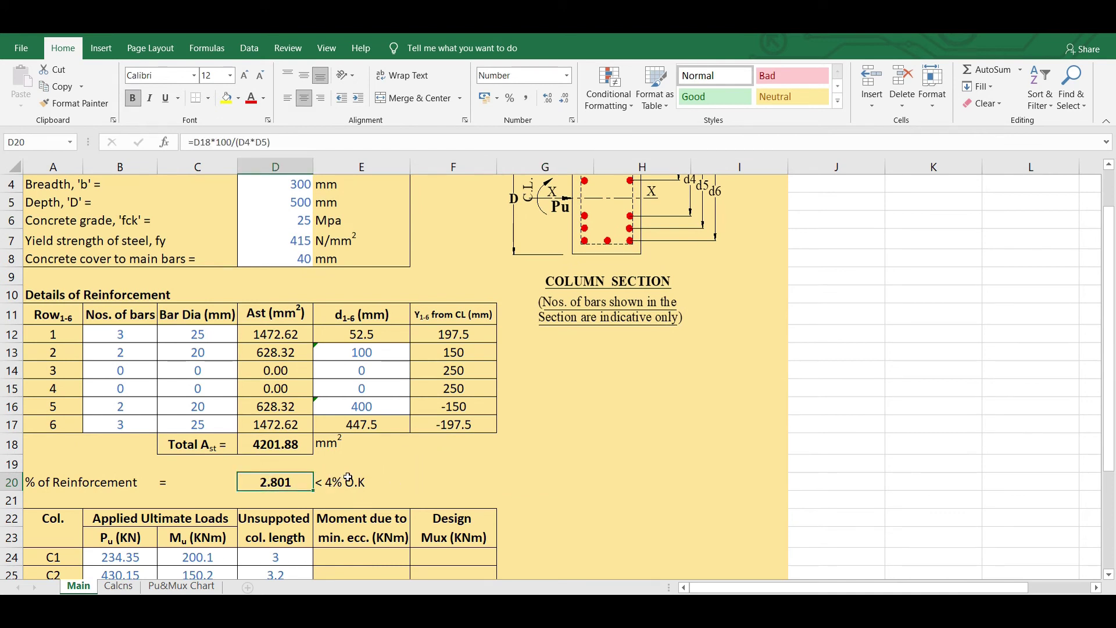
{"action": "left_click", "coordinate": [516, 483]}
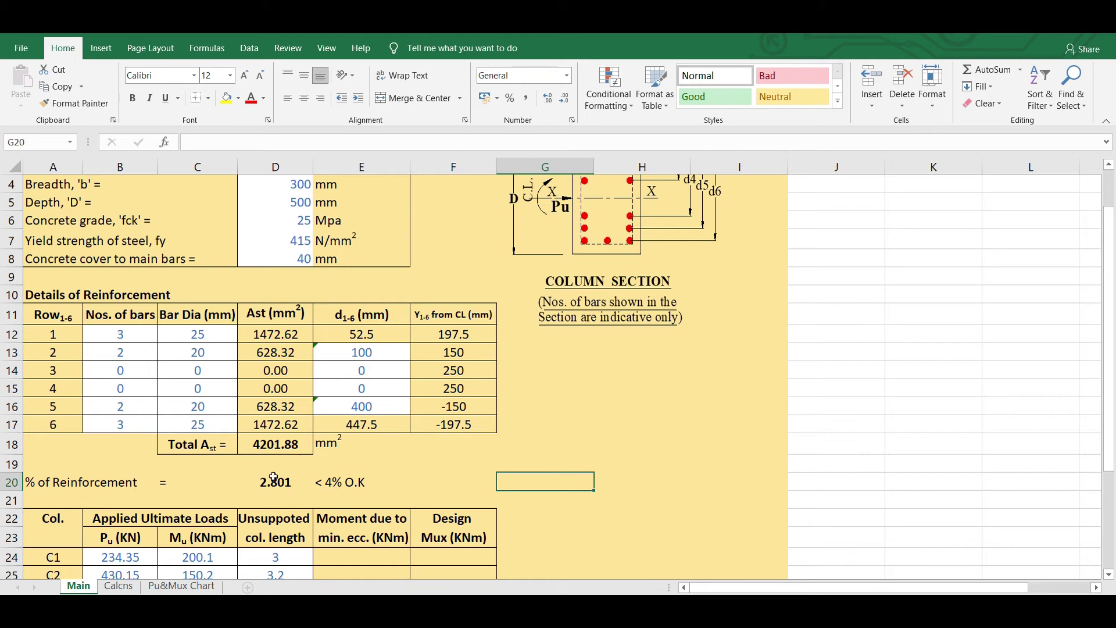
{"action": "scroll", "coordinate": [334, 462], "scroll_direction": "down", "scroll_amount": 3}
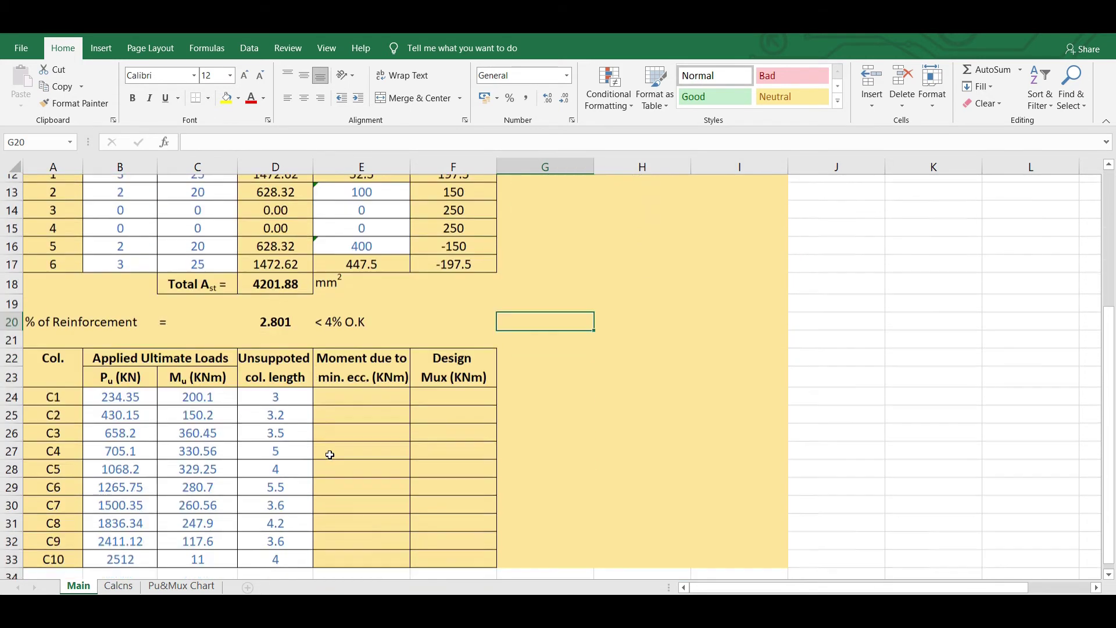
{"action": "scroll", "coordinate": [329, 455], "scroll_direction": "down", "scroll_amount": 1}
{"action": "scroll", "coordinate": [326, 453], "scroll_direction": "up", "scroll_amount": 1}
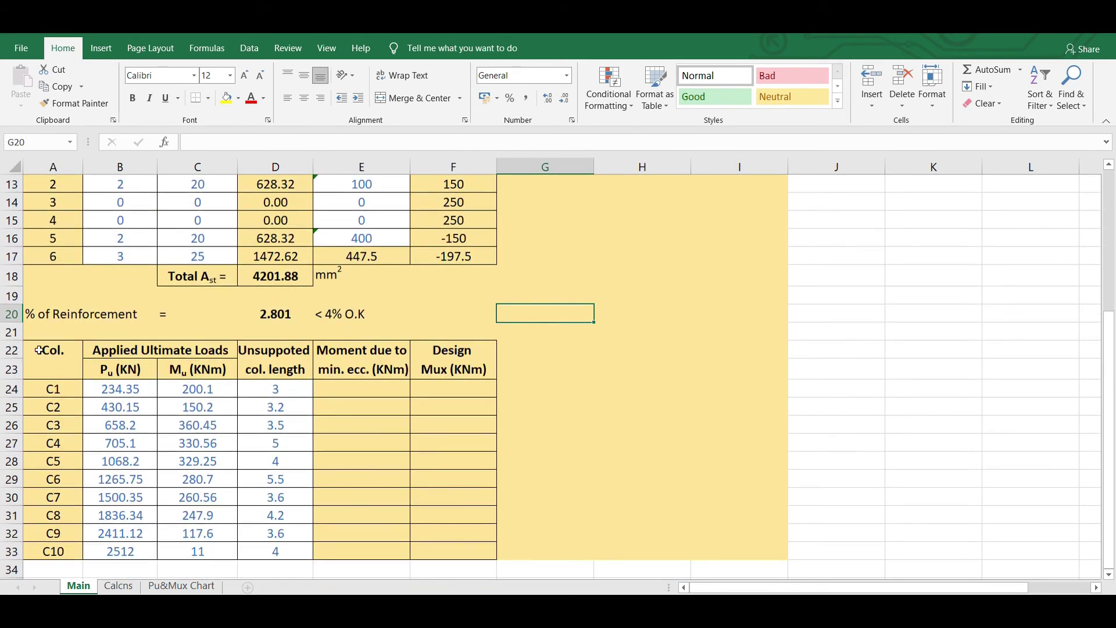
{"action": "left_click", "coordinate": [570, 384]}
{"action": "left_click", "coordinate": [629, 376]}
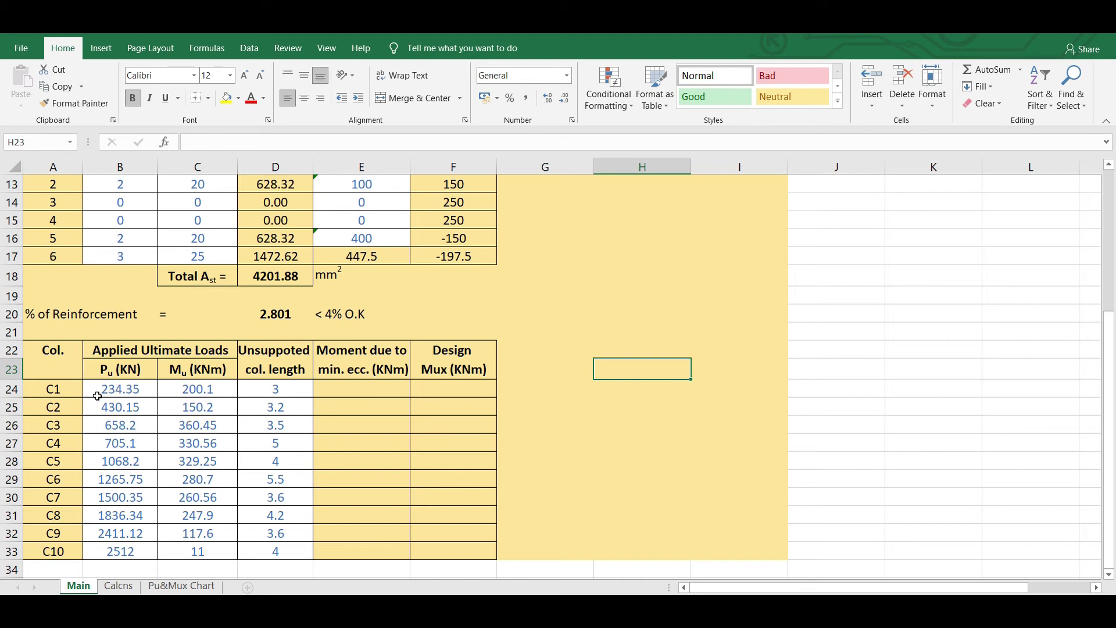
{"action": "left_click", "coordinate": [125, 391]}
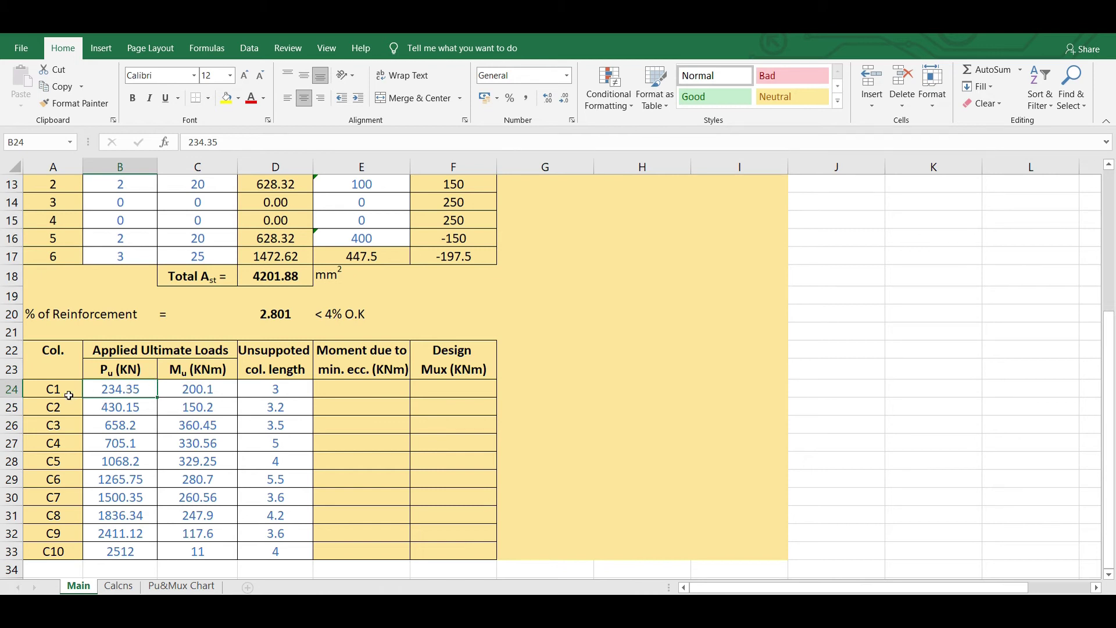
{"action": "left_click", "coordinate": [218, 391]}
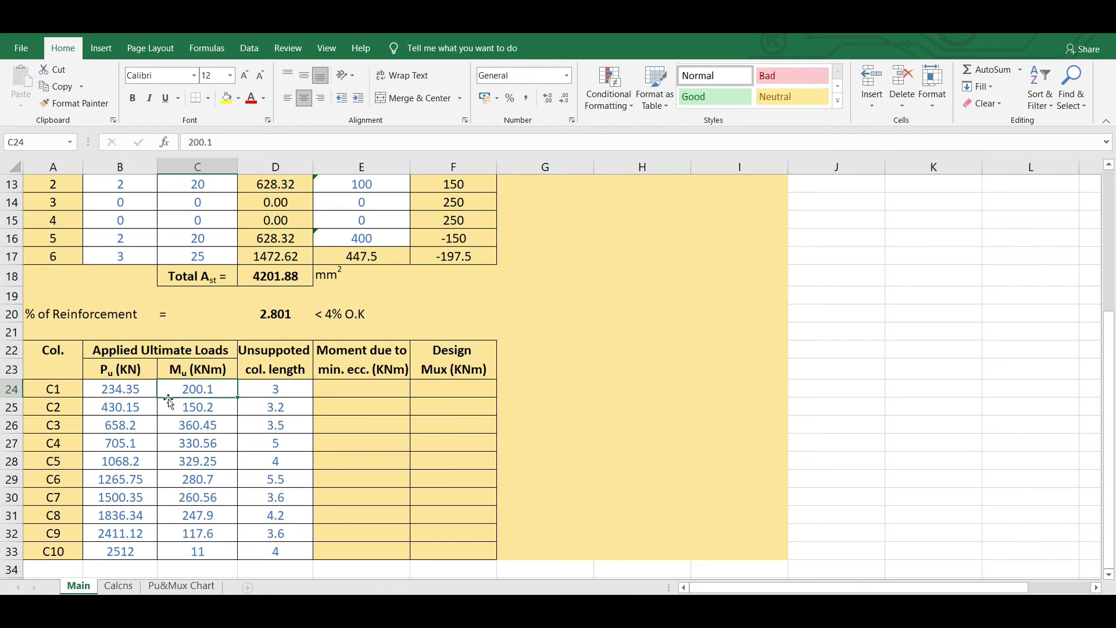
{"action": "left_click", "coordinate": [277, 390]}
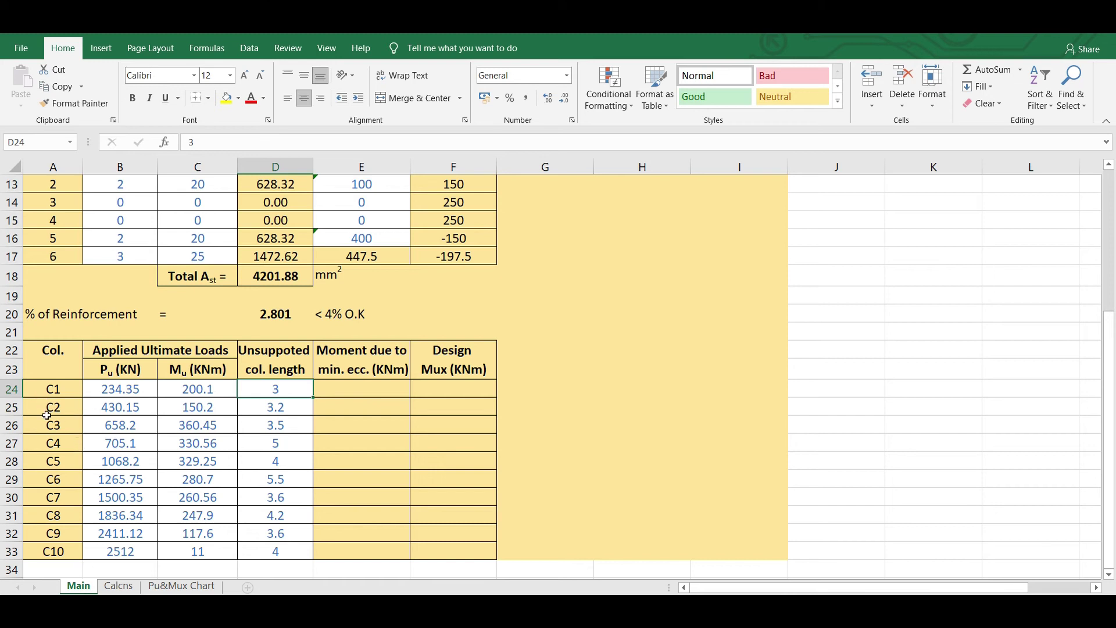
{"action": "left_click", "coordinate": [371, 387]}
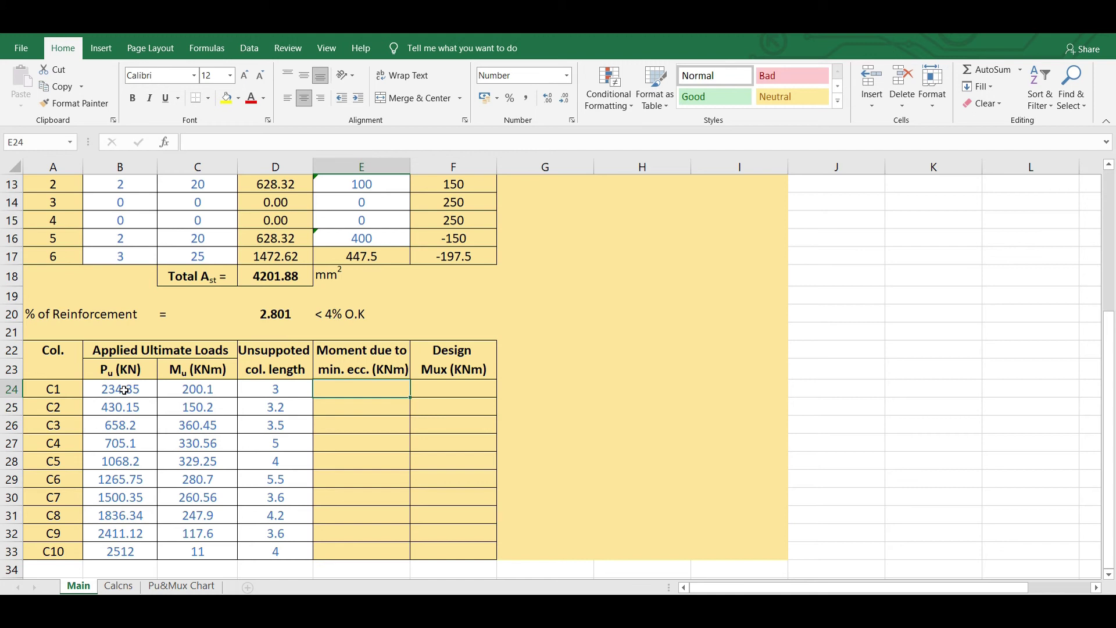
Step: Enter =B24*MAX(D24*1000/500+$D$4/30,20)*10^-3 in E24, giving 4.69 for C1
{"action": "type", "text": "="}
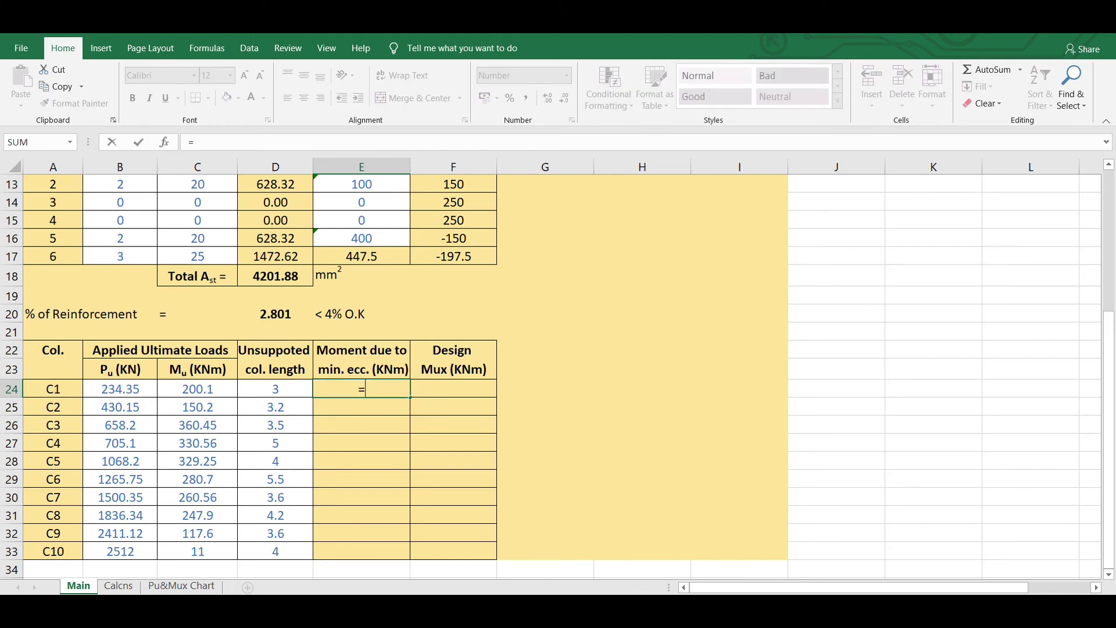
{"action": "left_click", "coordinate": [125, 389]}
{"action": "type", "text": "*"}
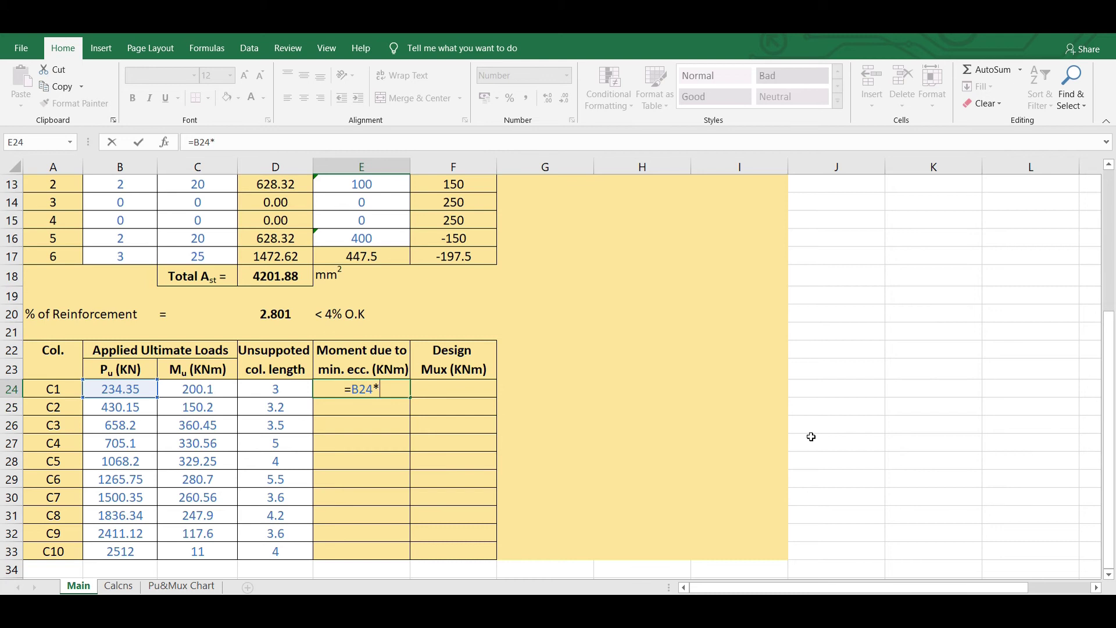
{"action": "type", "text": "MAX("}
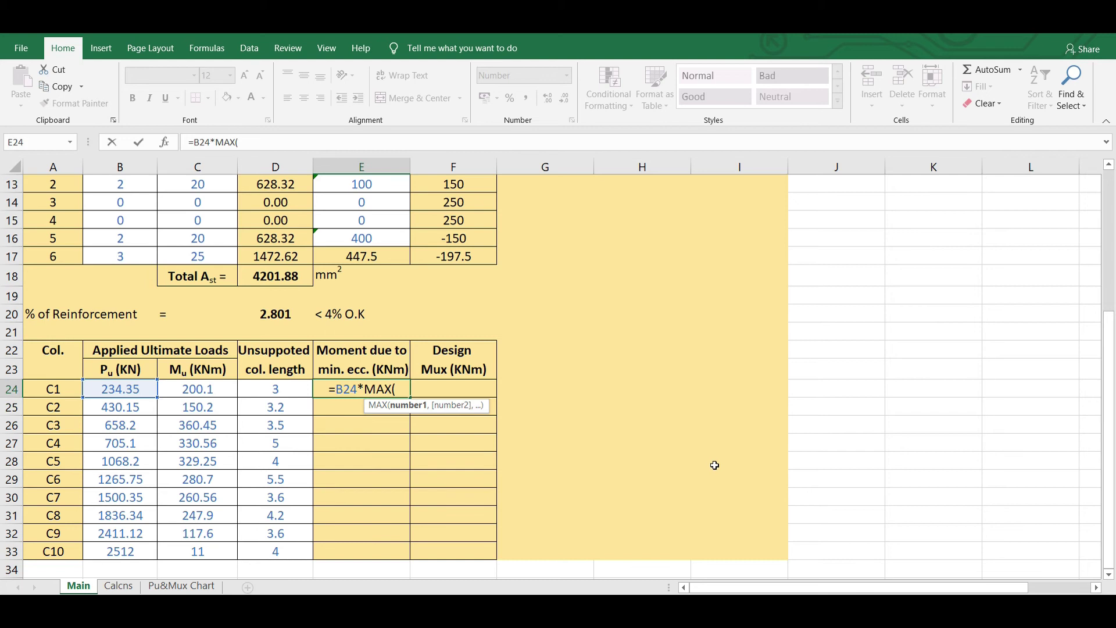
{"action": "left_click", "coordinate": [275, 393]}
{"action": "type", "text": "*1000/"}
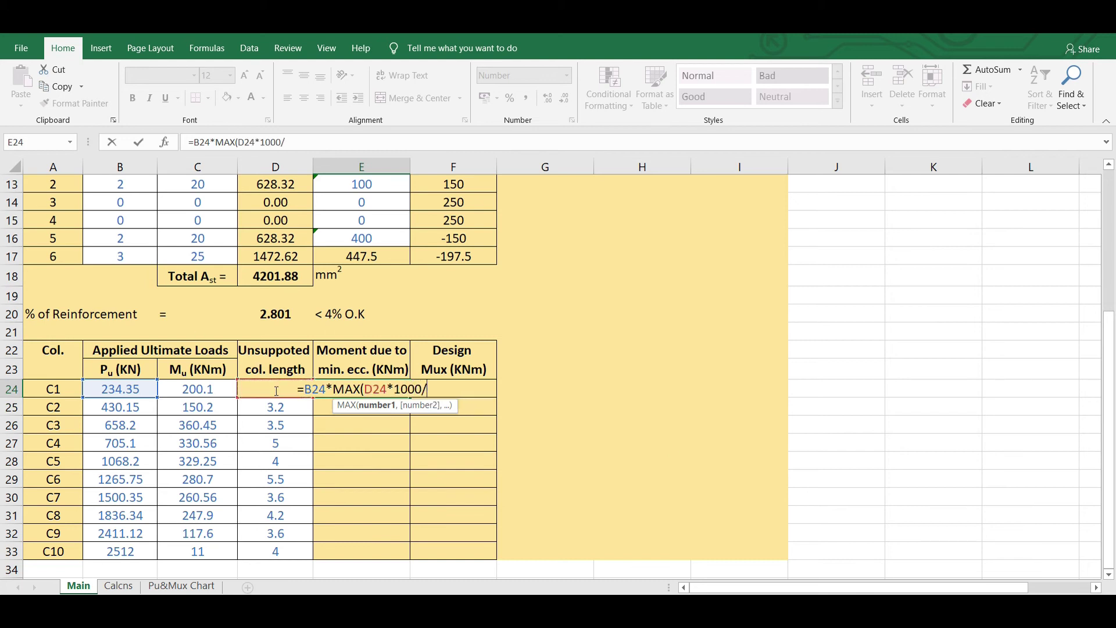
{"action": "type", "text": "500+"}
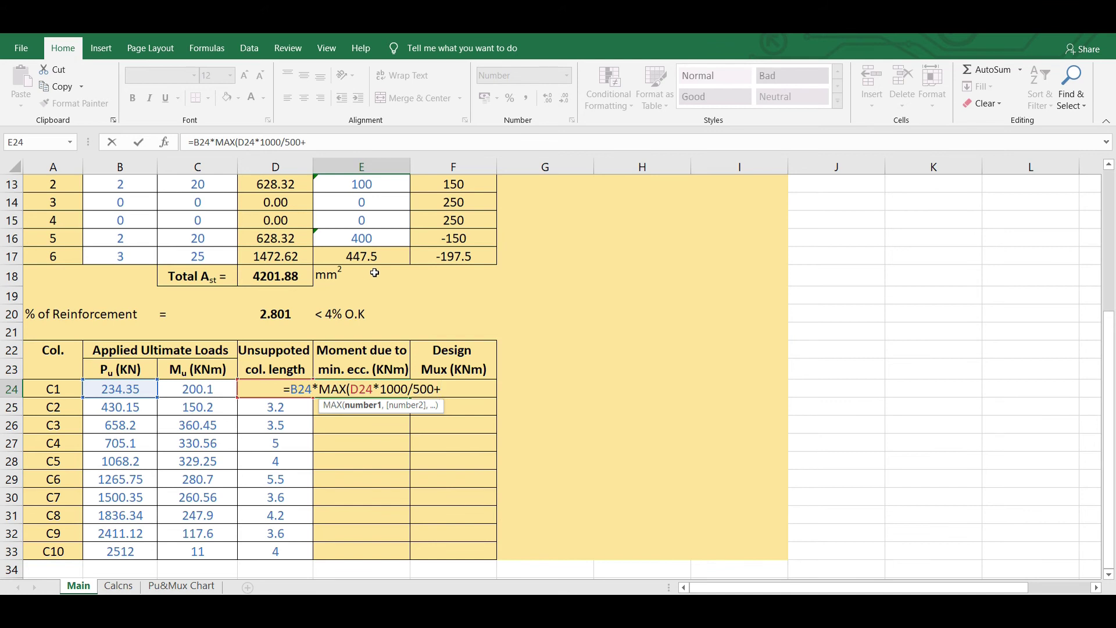
{"action": "scroll", "coordinate": [375, 273], "scroll_direction": "up", "scroll_amount": 4}
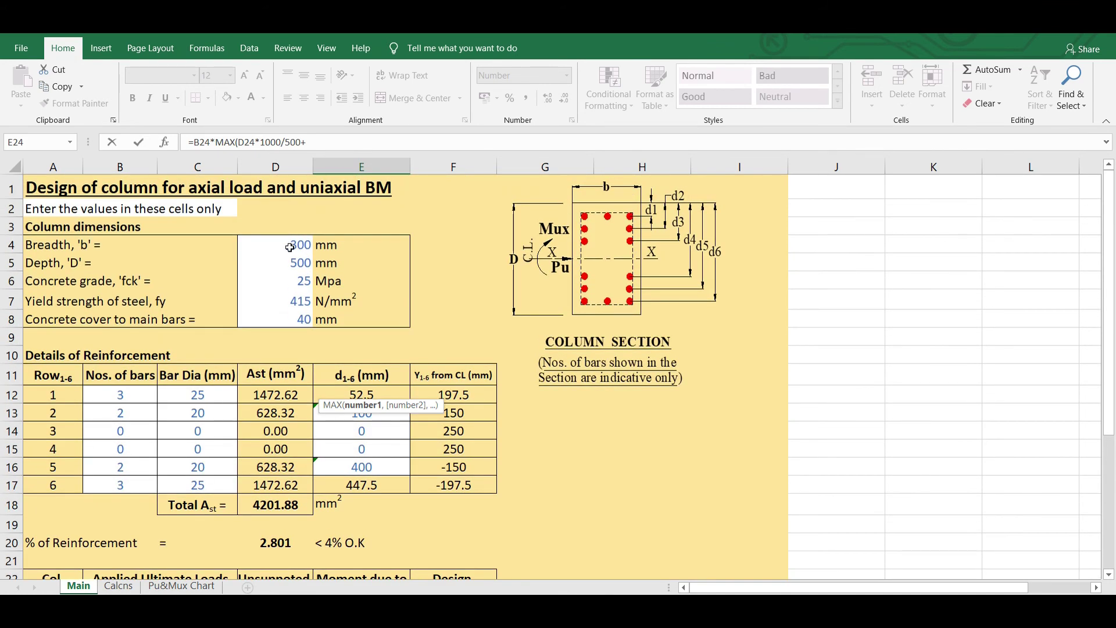
{"action": "left_click", "coordinate": [290, 246]}
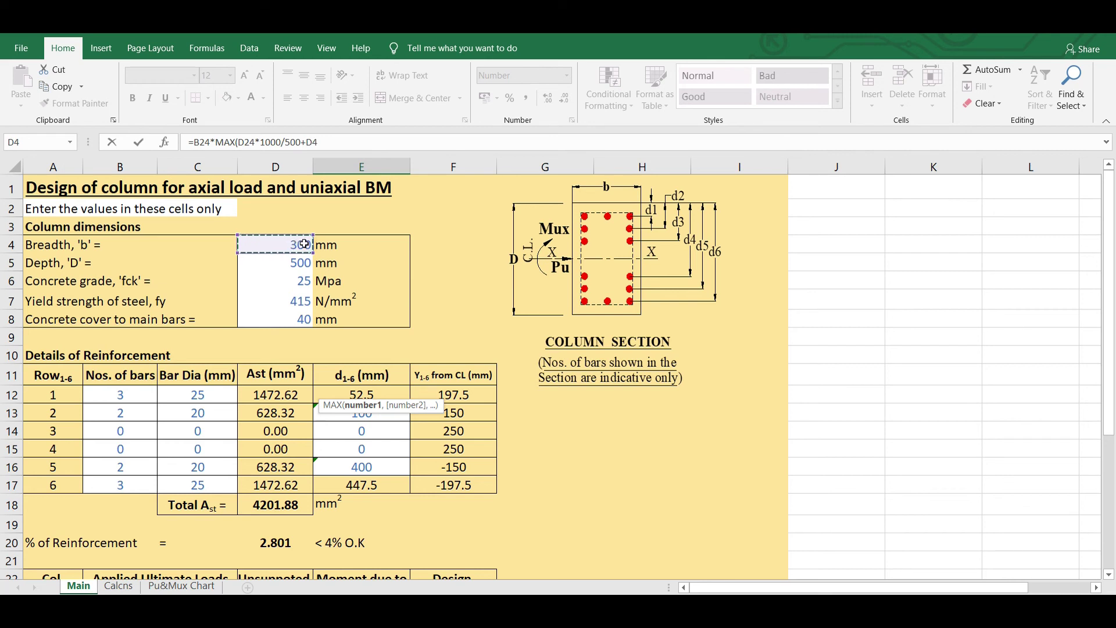
{"action": "left_click", "coordinate": [327, 143]}
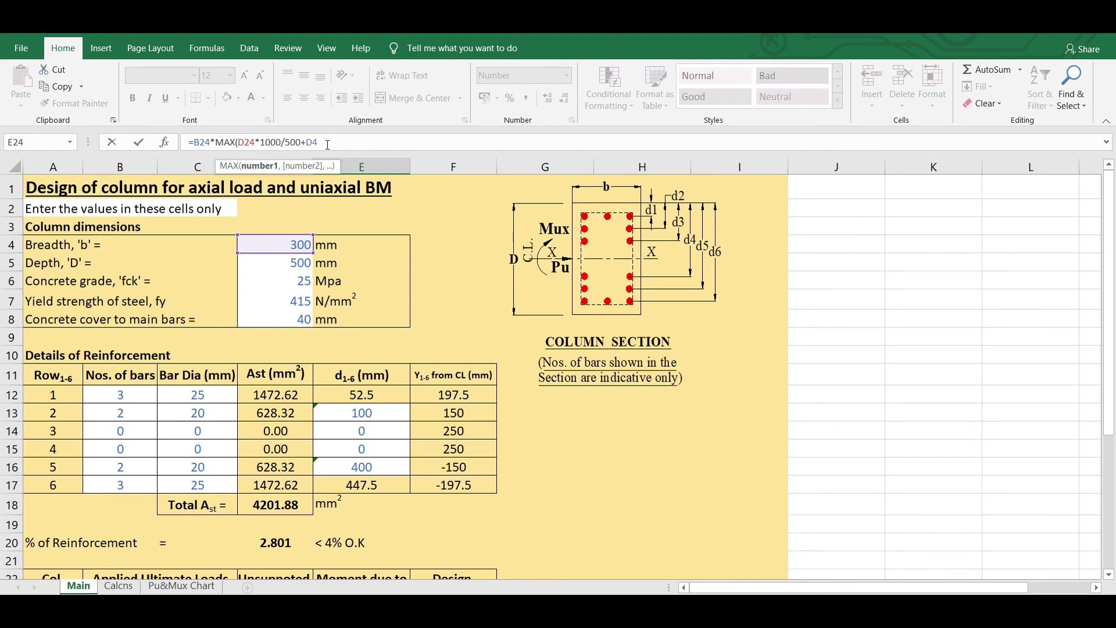
{"action": "key", "text": "F4"}
{"action": "type", "text": "/30,"}
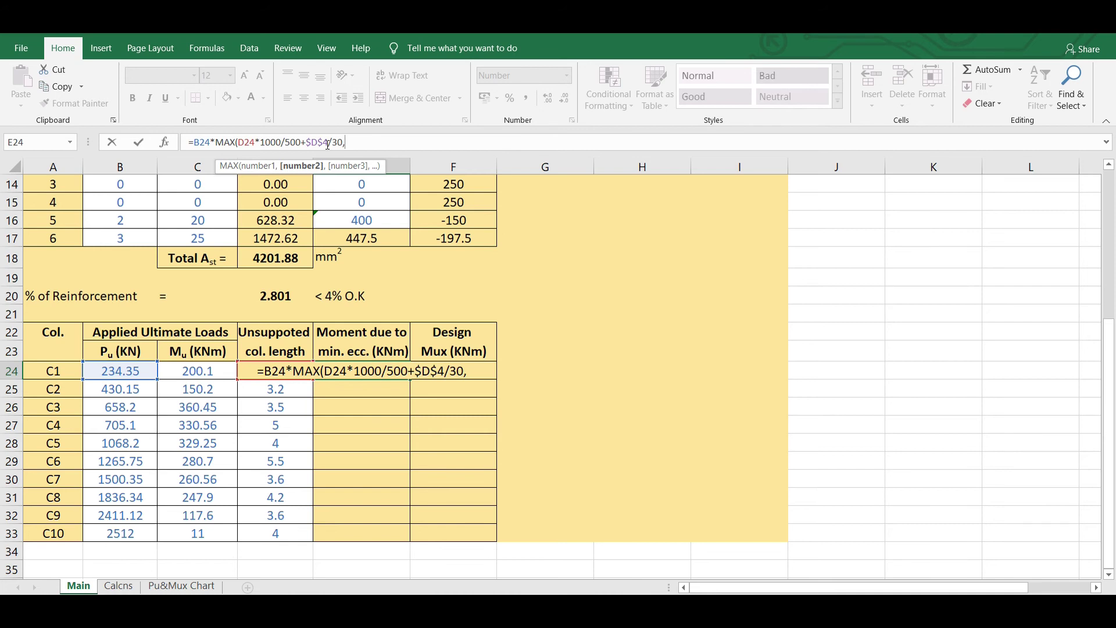
{"action": "type", "text": "20)"}
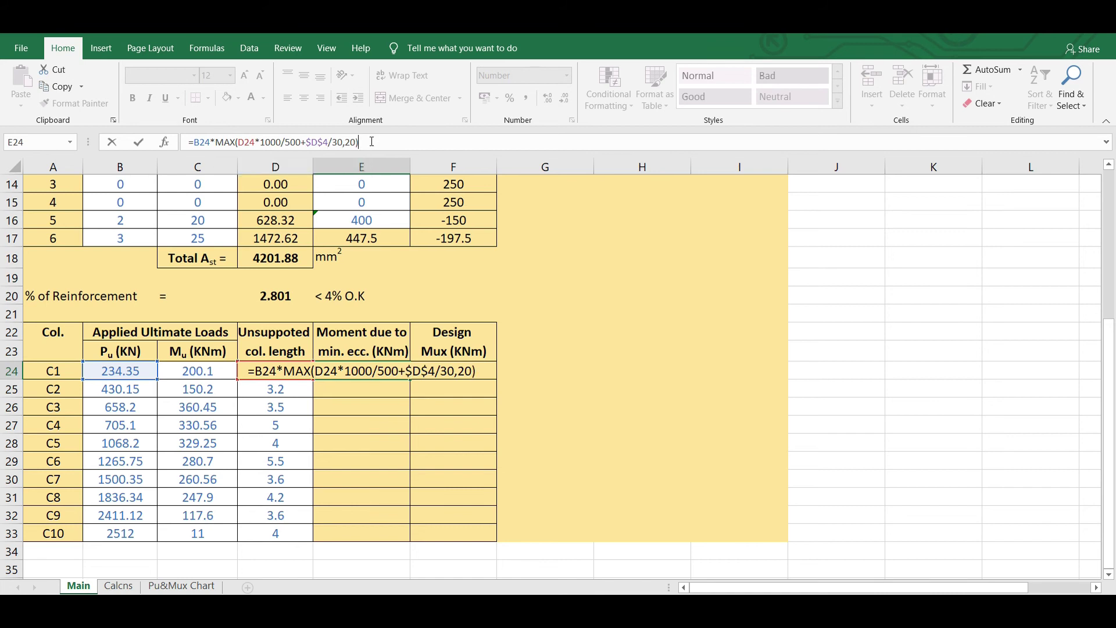
{"action": "type", "text": "*10"}
{"action": "left_click", "coordinate": [379, 143]}
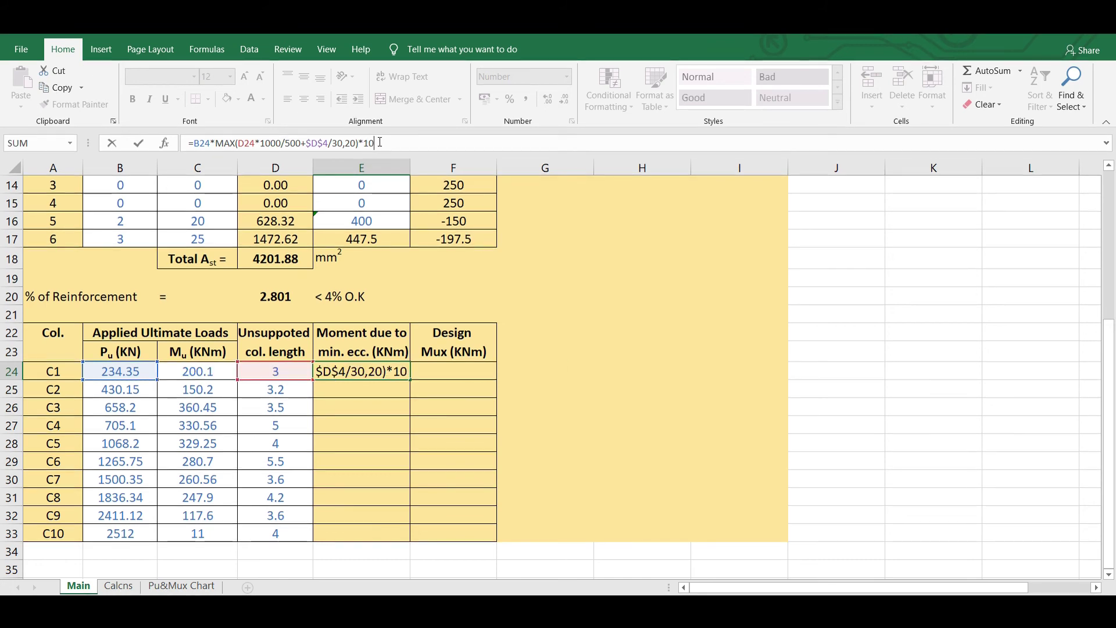
{"action": "type", "text": "^-3"}
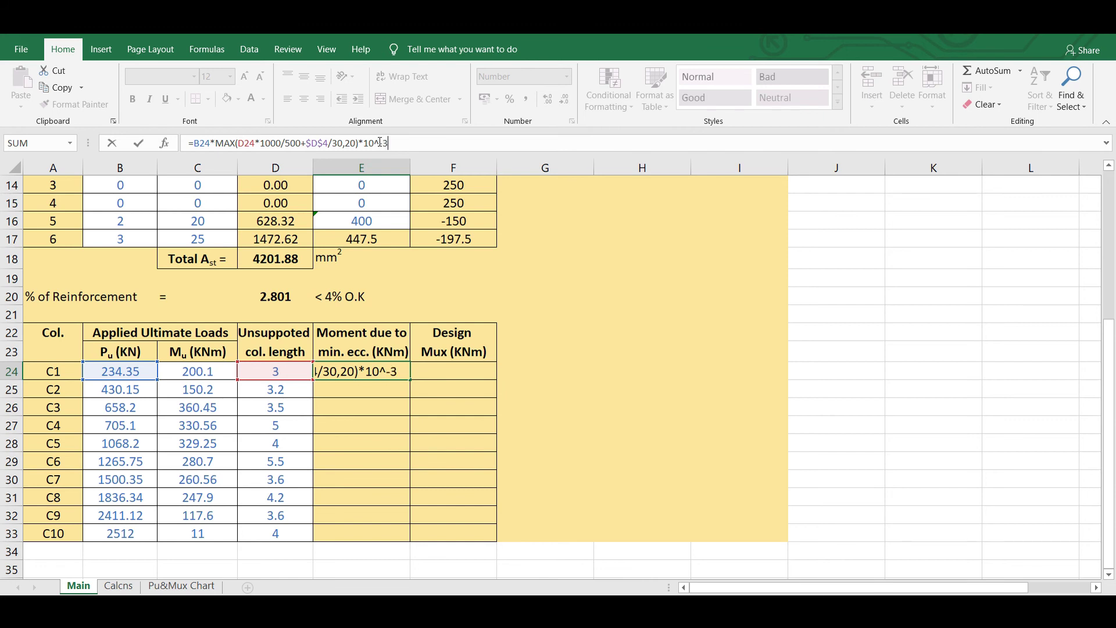
{"action": "key", "text": "Return"}
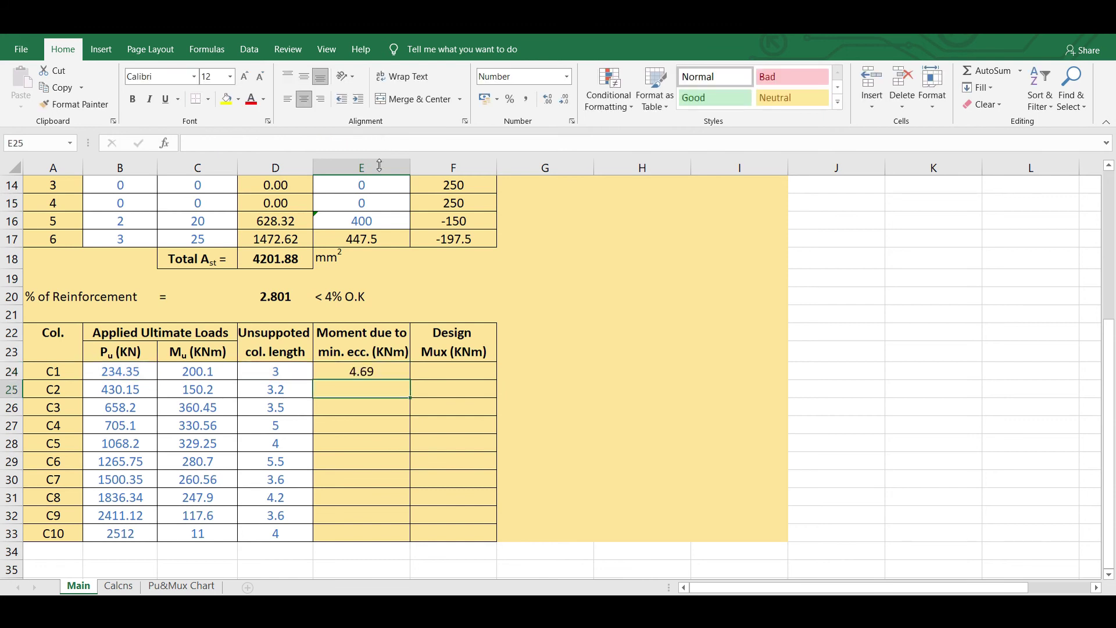
Step: Fill the minimum-eccentricity moment formula down through E33 for C2–C10
{"action": "left_click", "coordinate": [370, 372]}
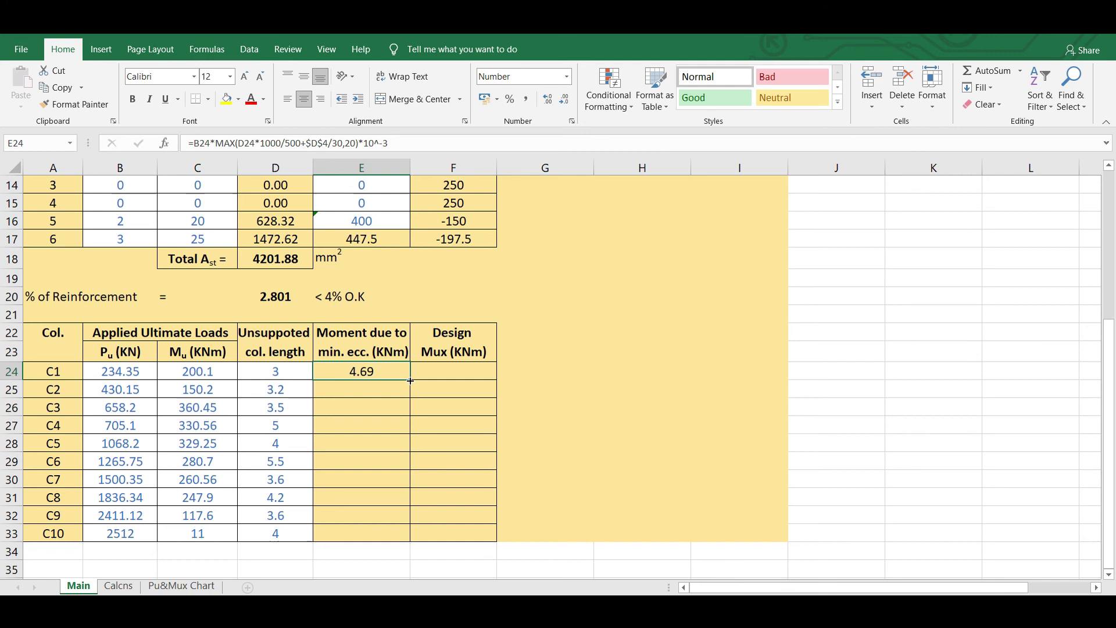
{"action": "left_click_drag", "start_coordinate": [411, 380], "coordinate": [417, 529]}
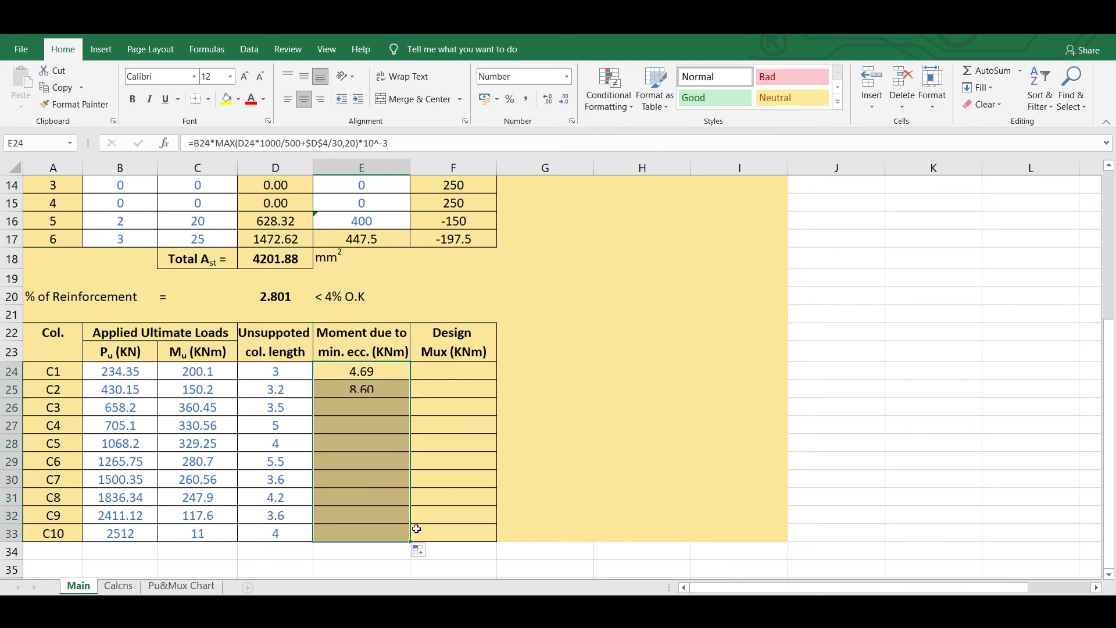
{"action": "left_click", "coordinate": [612, 520]}
Step: Enter =MAX(C24,E24) in F24, giving C1's design Mux of 200.10
{"action": "left_click", "coordinate": [599, 459]}
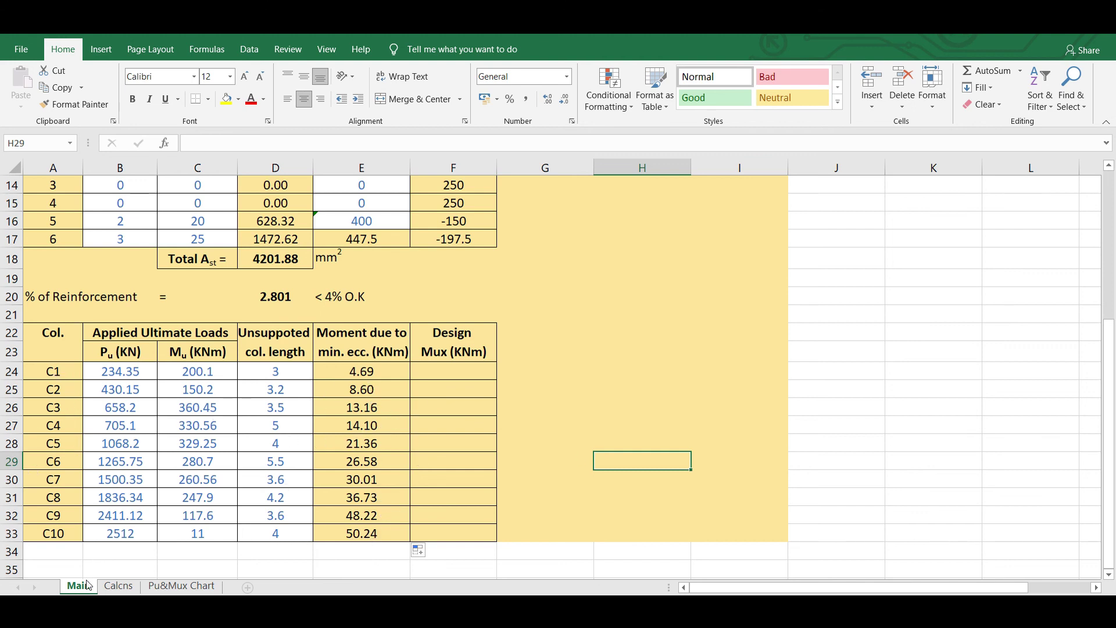
{"action": "left_click", "coordinate": [460, 366]}
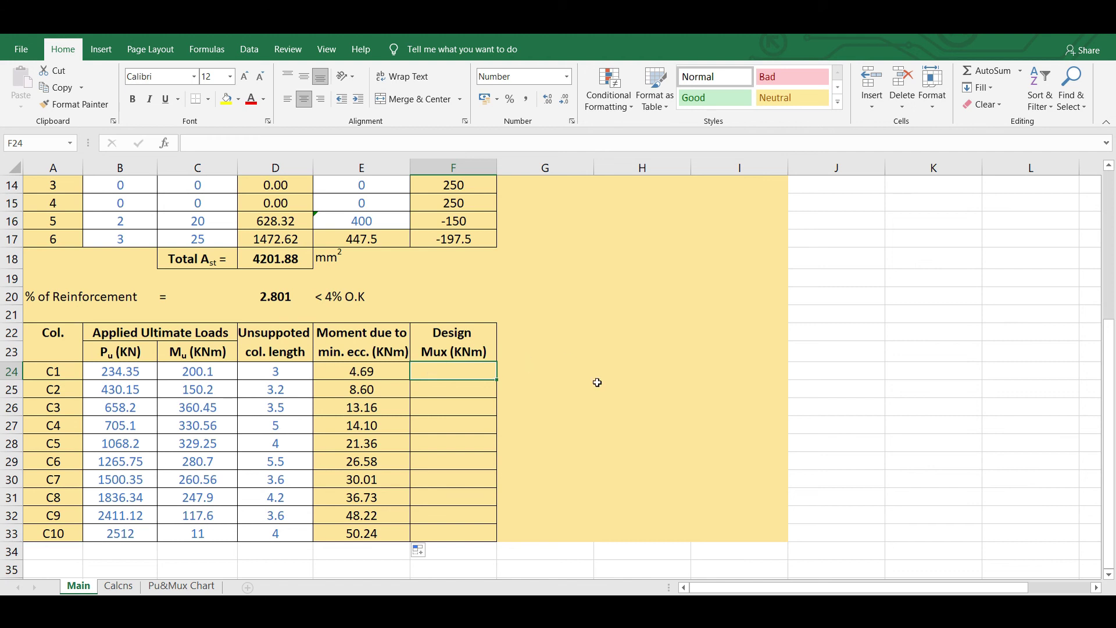
{"action": "type", "text": "=MAX("}
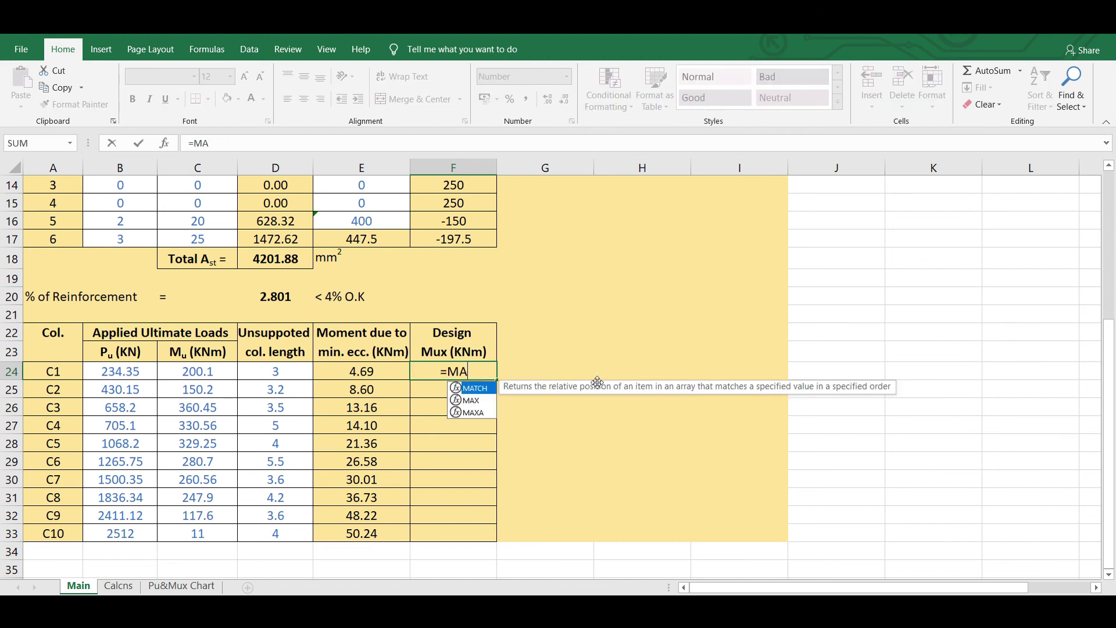
{"action": "left_click", "coordinate": [206, 371]}
{"action": "type", "text": ","}
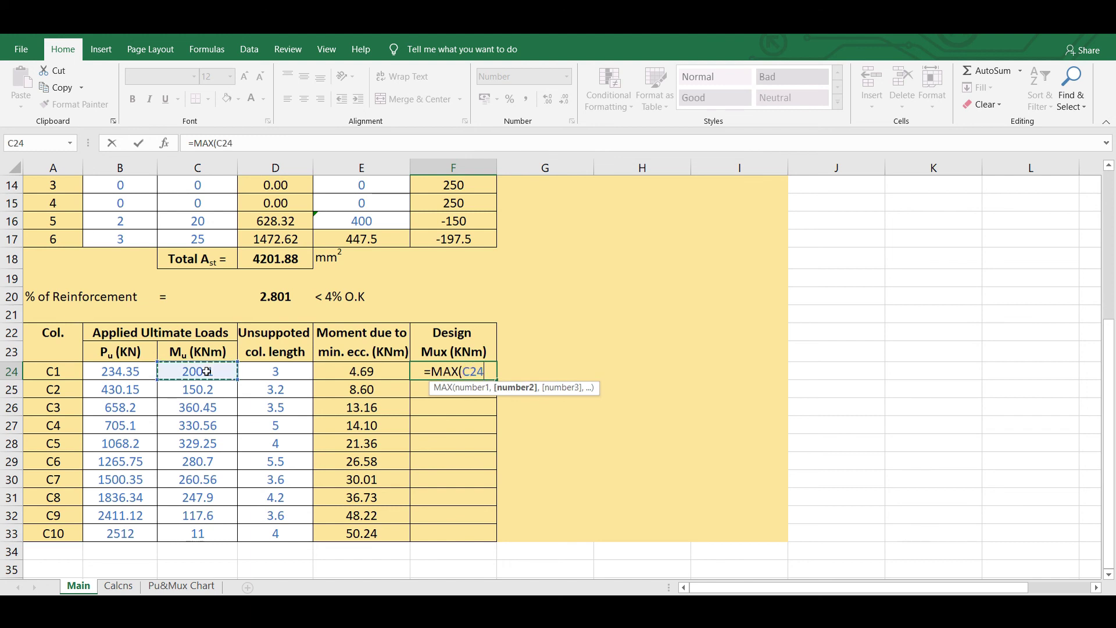
{"action": "left_click", "coordinate": [356, 370]}
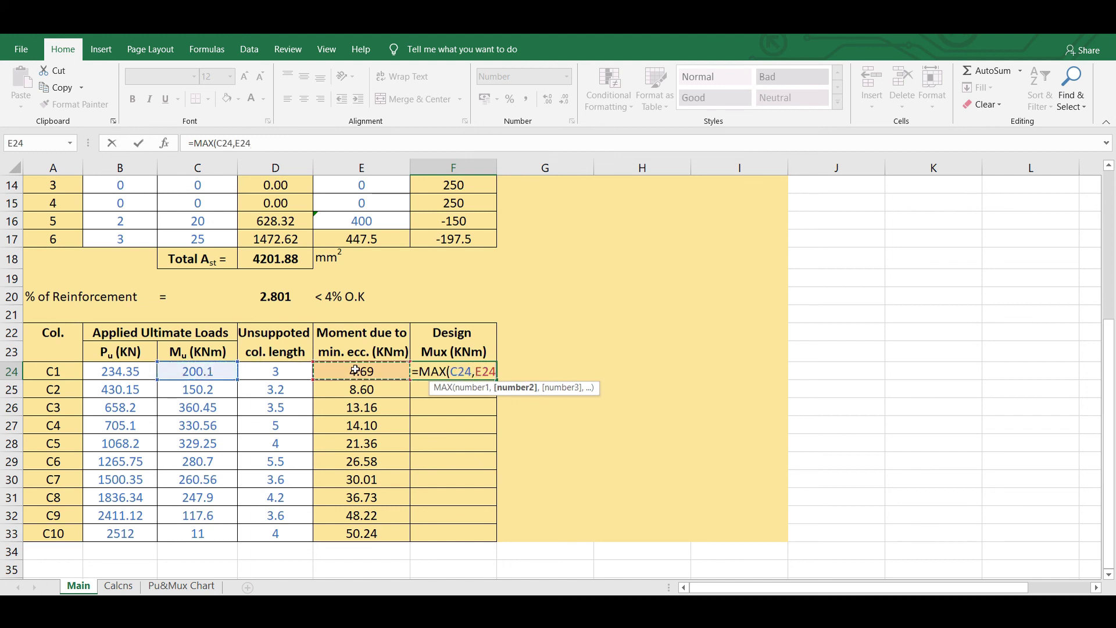
{"action": "type", "text": ")"}
{"action": "key", "text": "Return"}
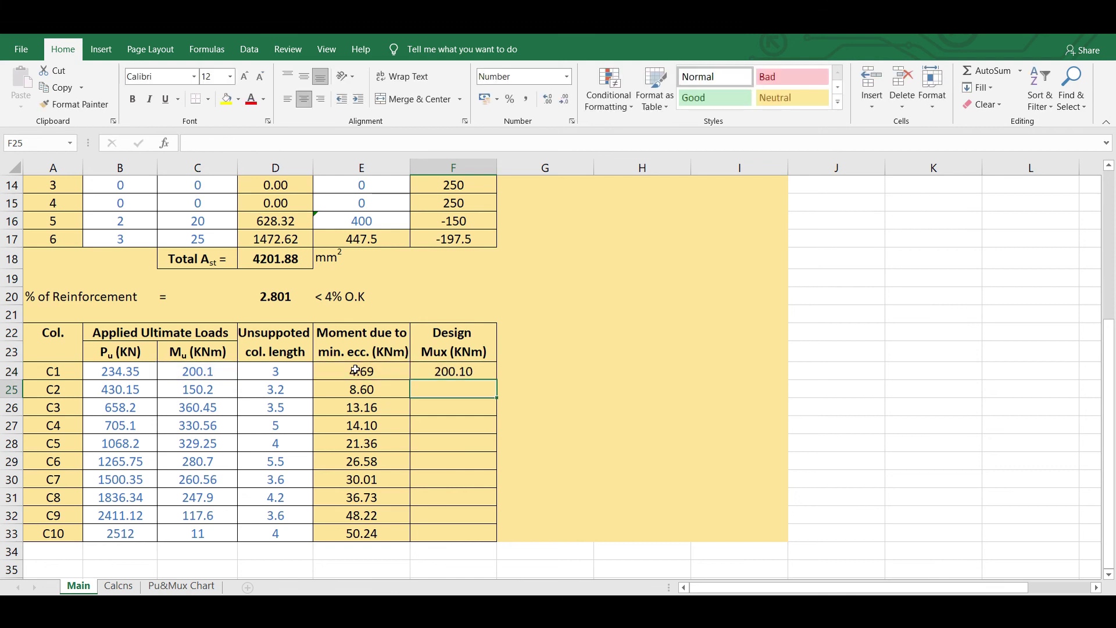
Step: Copy the design Mux formula down to F33, ending at 50.24 for C10
{"action": "left_click", "coordinate": [423, 372]}
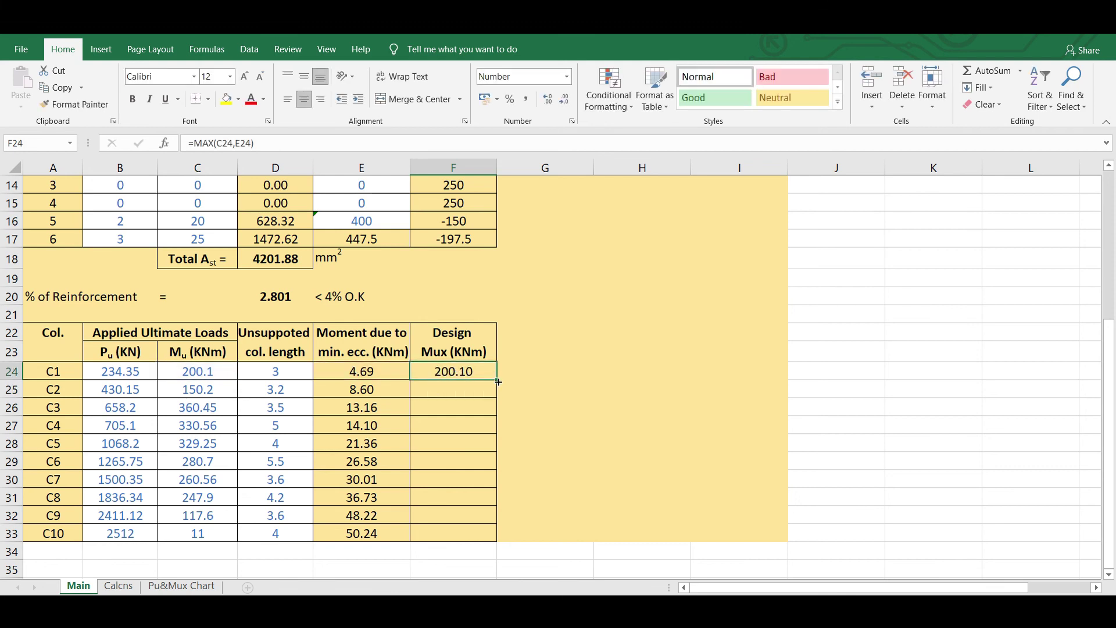
{"action": "left_click_drag", "start_coordinate": [498, 380], "coordinate": [498, 537]}
{"action": "left_click", "coordinate": [679, 438]}
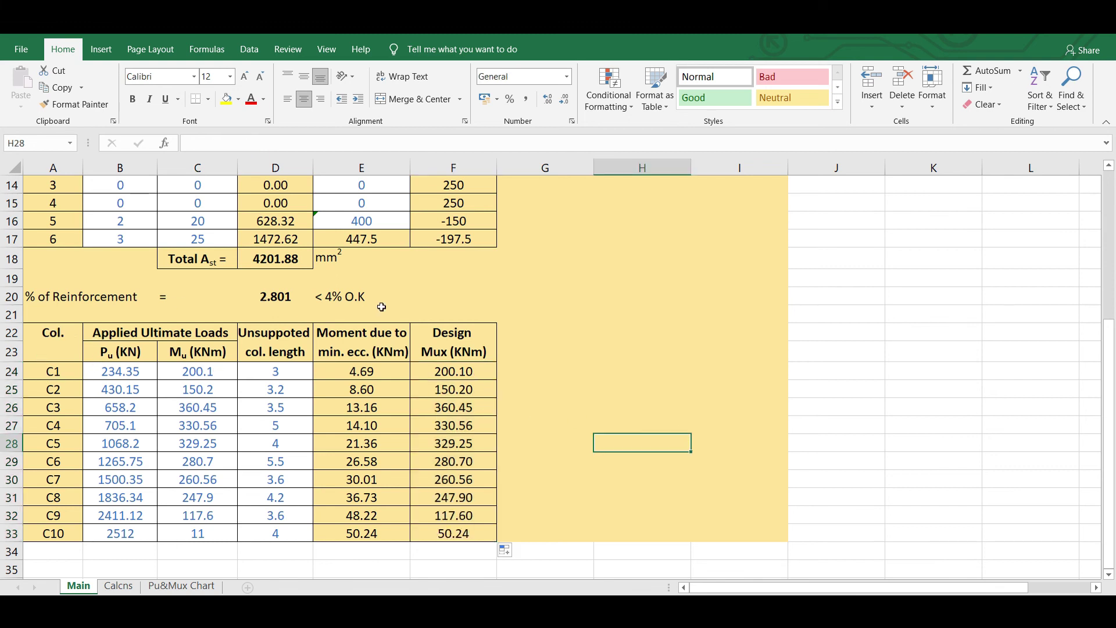
{"action": "scroll", "coordinate": [587, 399], "scroll_direction": "up", "scroll_amount": 1}
{"action": "scroll", "coordinate": [587, 399], "scroll_direction": "down", "scroll_amount": 1}
{"action": "left_click", "coordinate": [626, 418]}
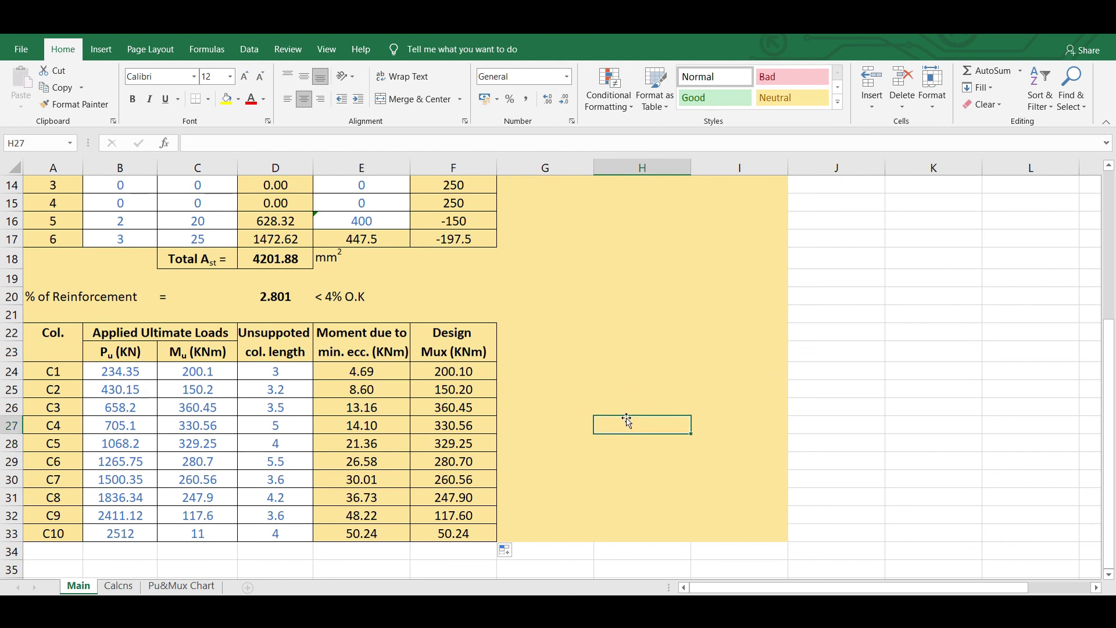
{"action": "left_click", "coordinate": [631, 395]}
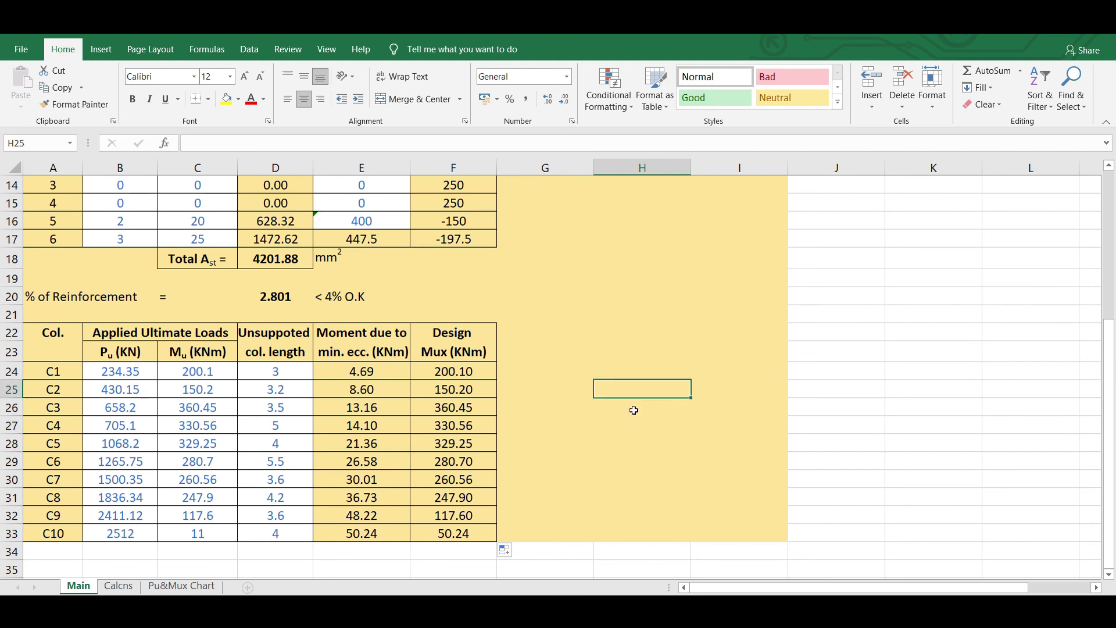
Step: View the Pu&Mux interaction curve chart, then scroll through the Calcns strain and stress tables
{"action": "left_click", "coordinate": [199, 591]}
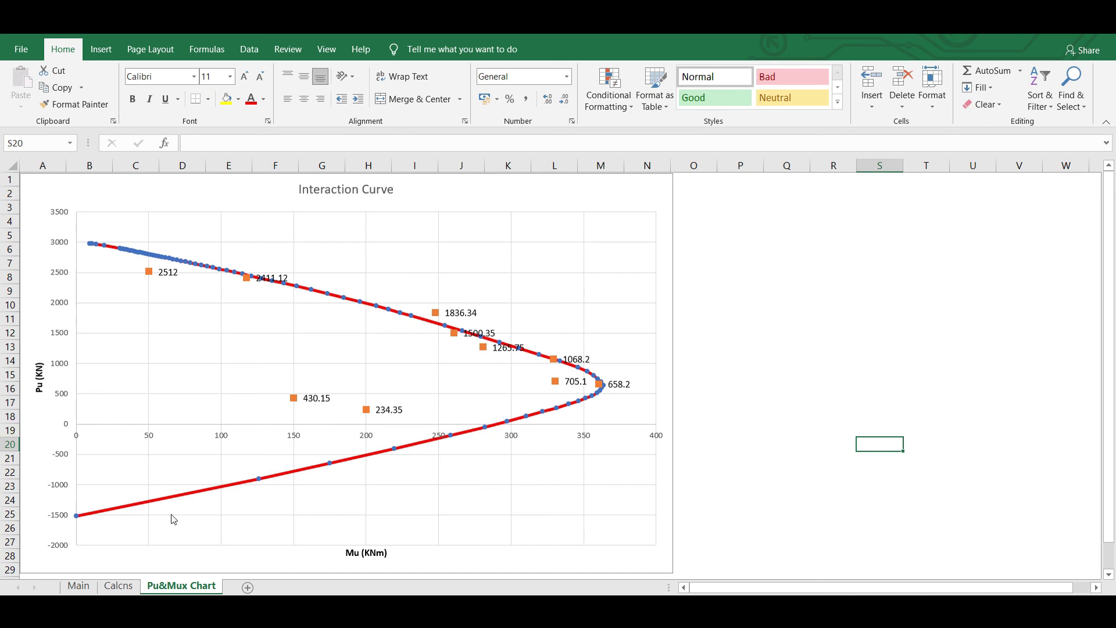
{"action": "left_click", "coordinate": [129, 592]}
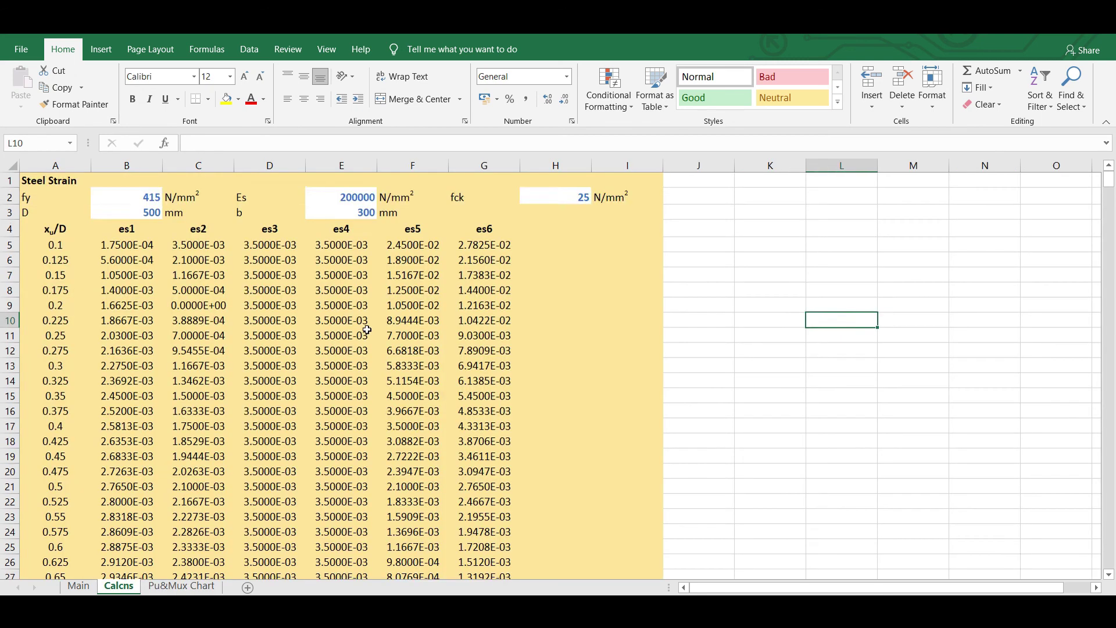
{"action": "scroll", "coordinate": [374, 337], "scroll_direction": "down", "scroll_amount": 20}
{"action": "scroll", "coordinate": [374, 338], "scroll_direction": "down", "scroll_amount": 20}
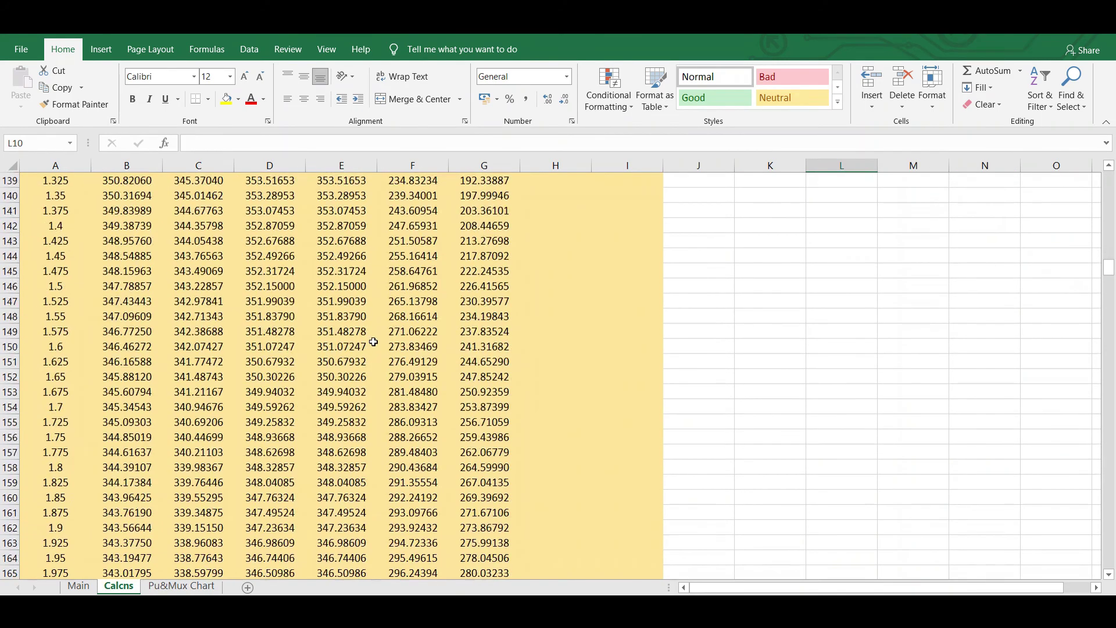
{"action": "scroll", "coordinate": [374, 344], "scroll_direction": "down", "scroll_amount": 20}
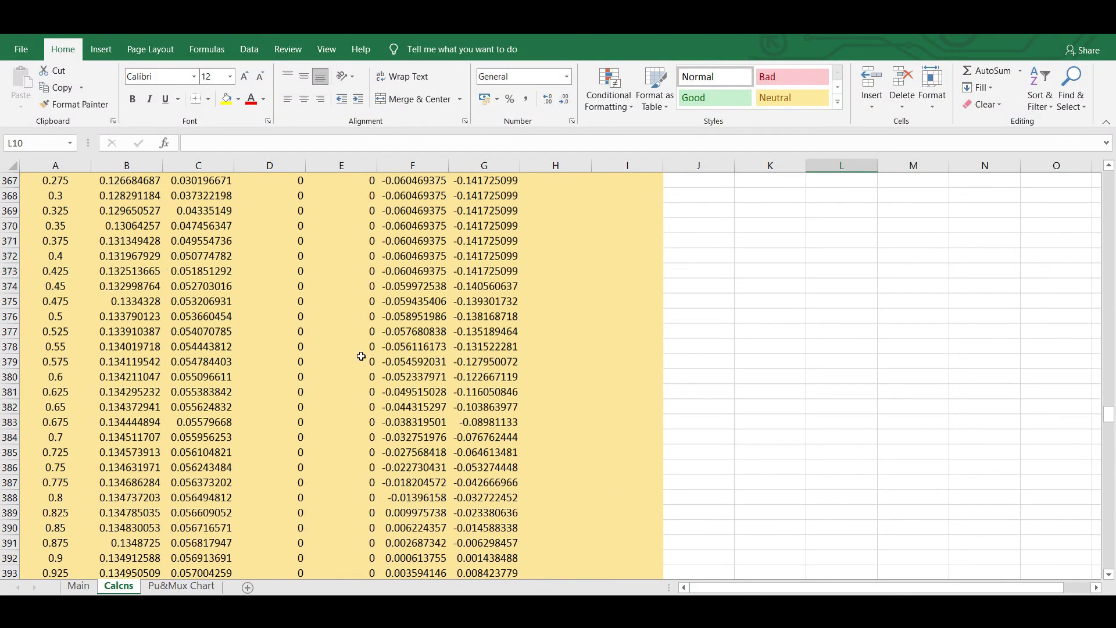
{"action": "scroll", "coordinate": [489, 363], "scroll_direction": "down", "scroll_amount": 12}
{"action": "scroll", "coordinate": [489, 361], "scroll_direction": "down", "scroll_amount": 17}
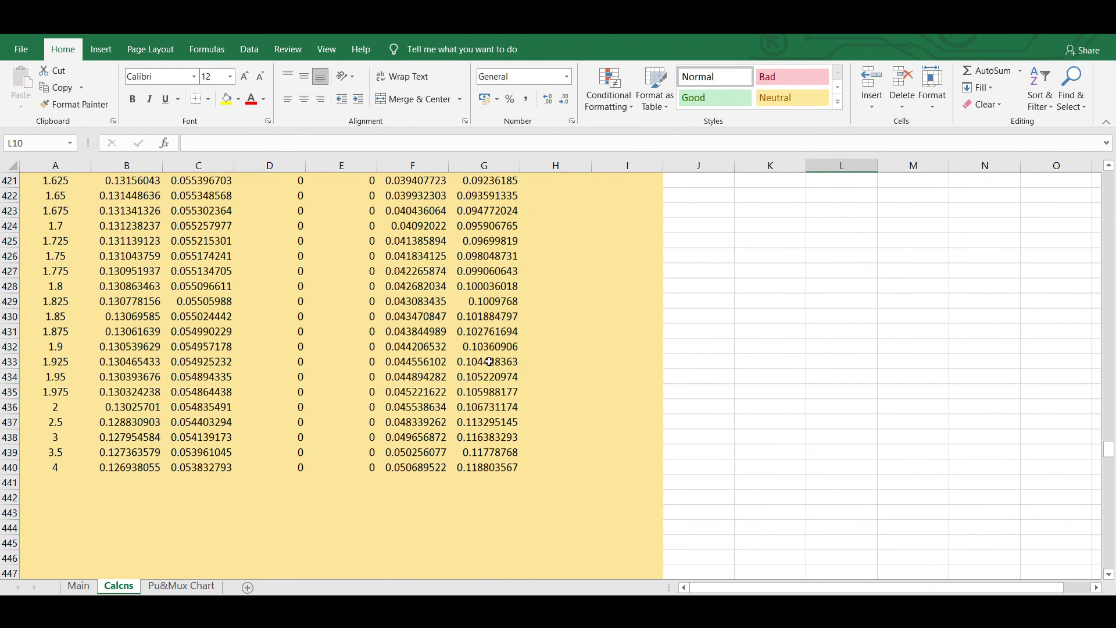
{"action": "scroll", "coordinate": [488, 359], "scroll_direction": "down", "scroll_amount": 8}
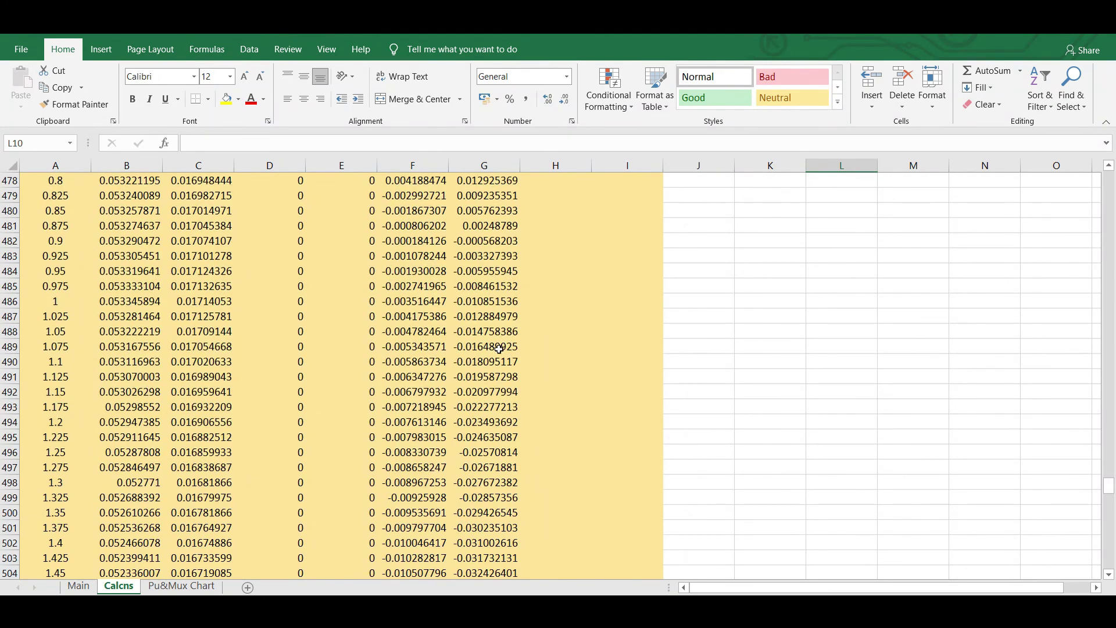